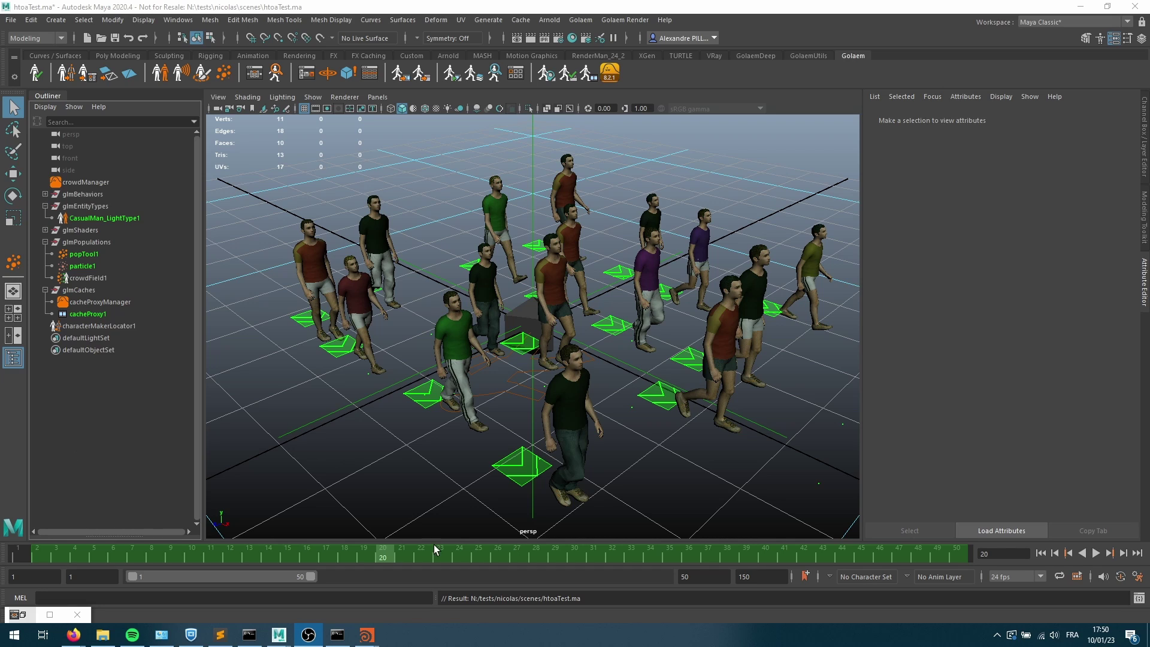
Play the Golaem crowd walk animation, then scrub back to frame 12
{"action": "key", "text": "alt+v"}
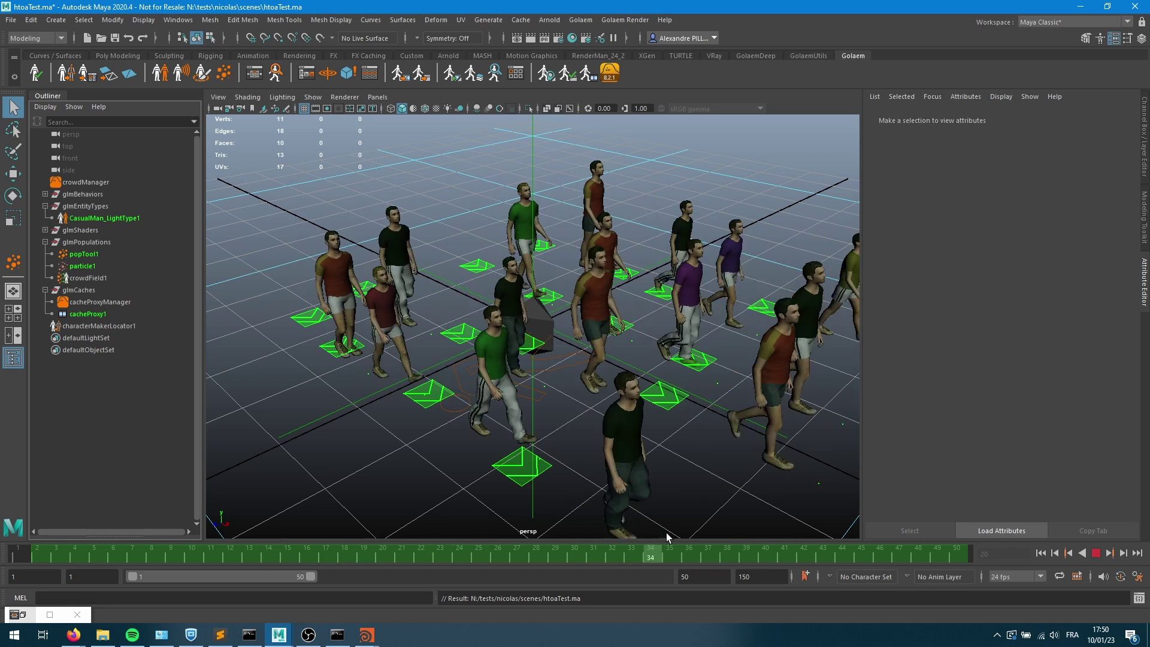
{"action": "left_click_drag", "start_coordinate": [539, 551], "coordinate": [230, 545]}
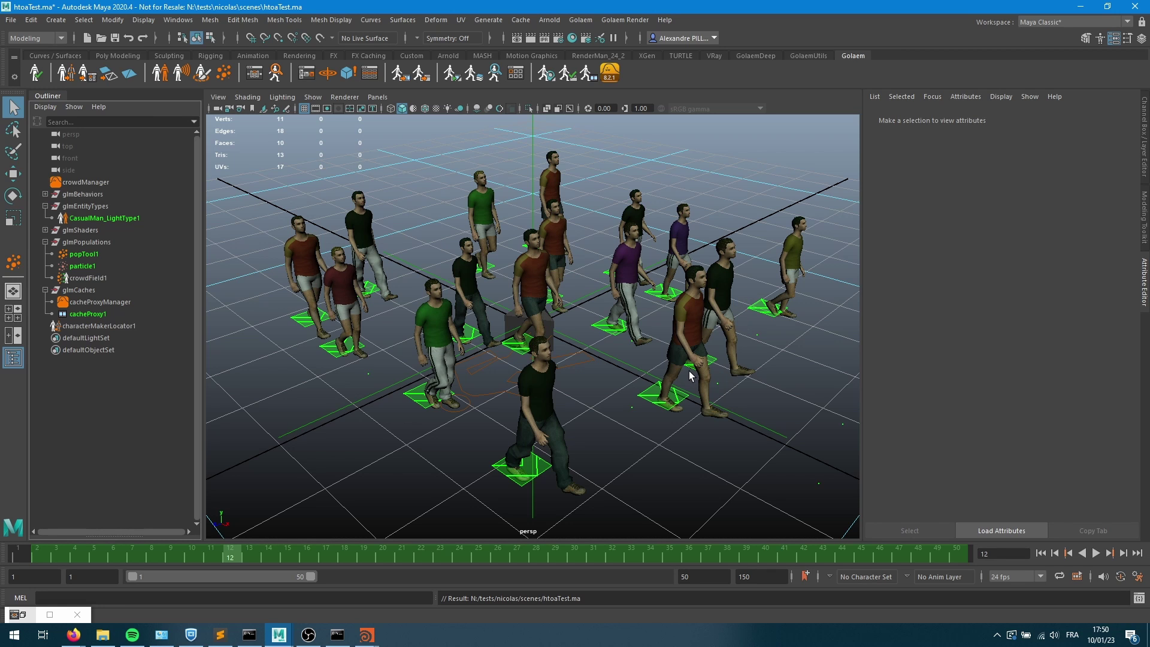
Select cacheProxy1 and show the cacheProxyShape1 cache and layout settings in the Attribute Editor
{"action": "left_click", "coordinate": [90, 314]}
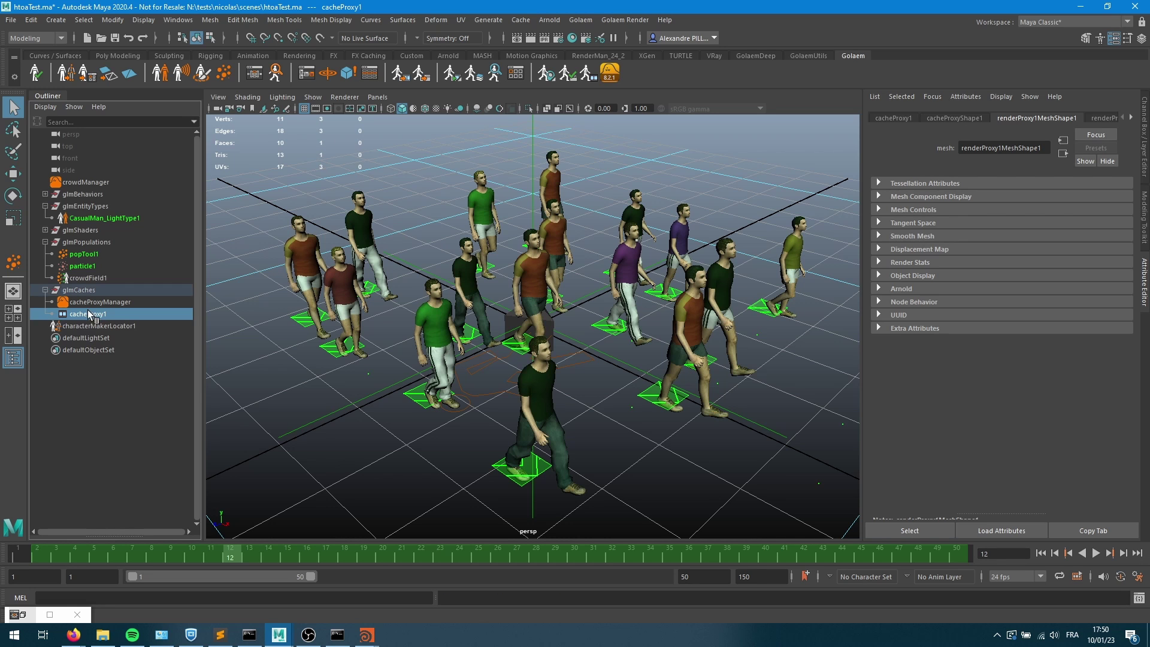
{"action": "left_click", "coordinate": [940, 119]}
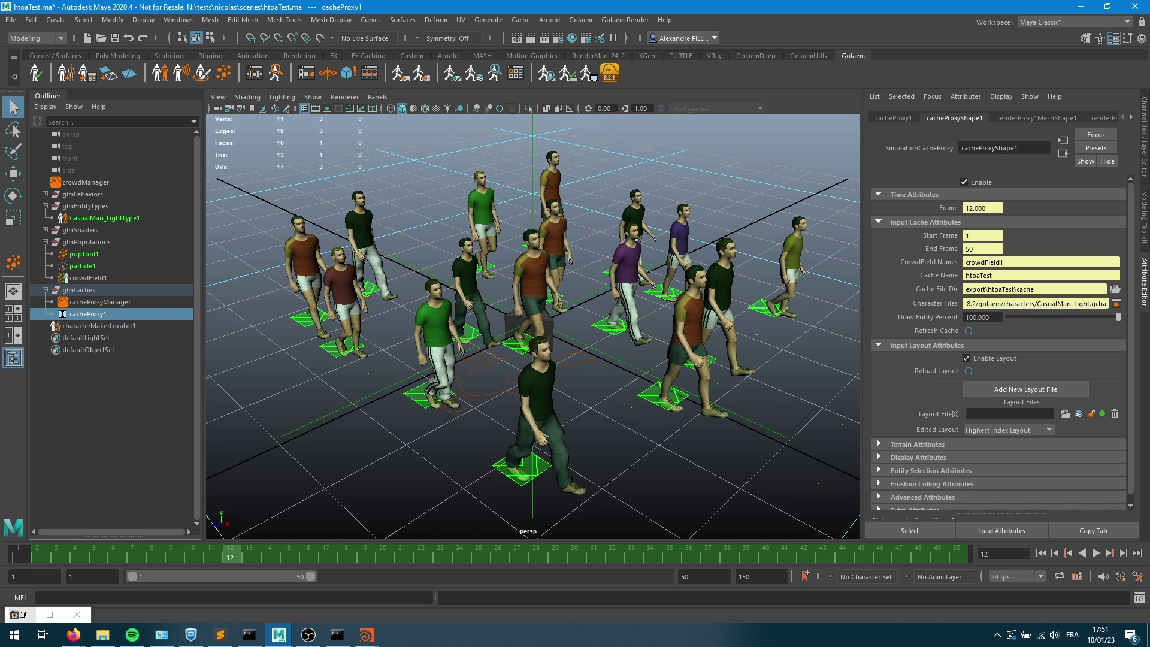
{"action": "left_click", "coordinate": [11, 19]}
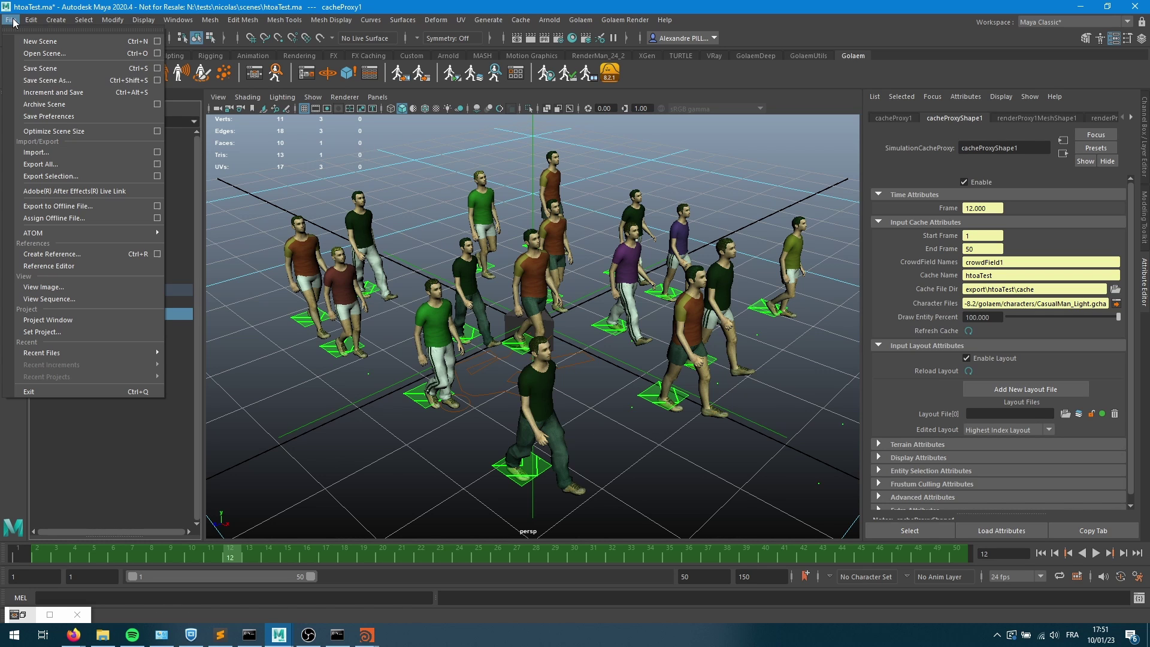
Export the whole scene over proc.ass in the arnold folder
{"action": "left_click", "coordinate": [66, 165]}
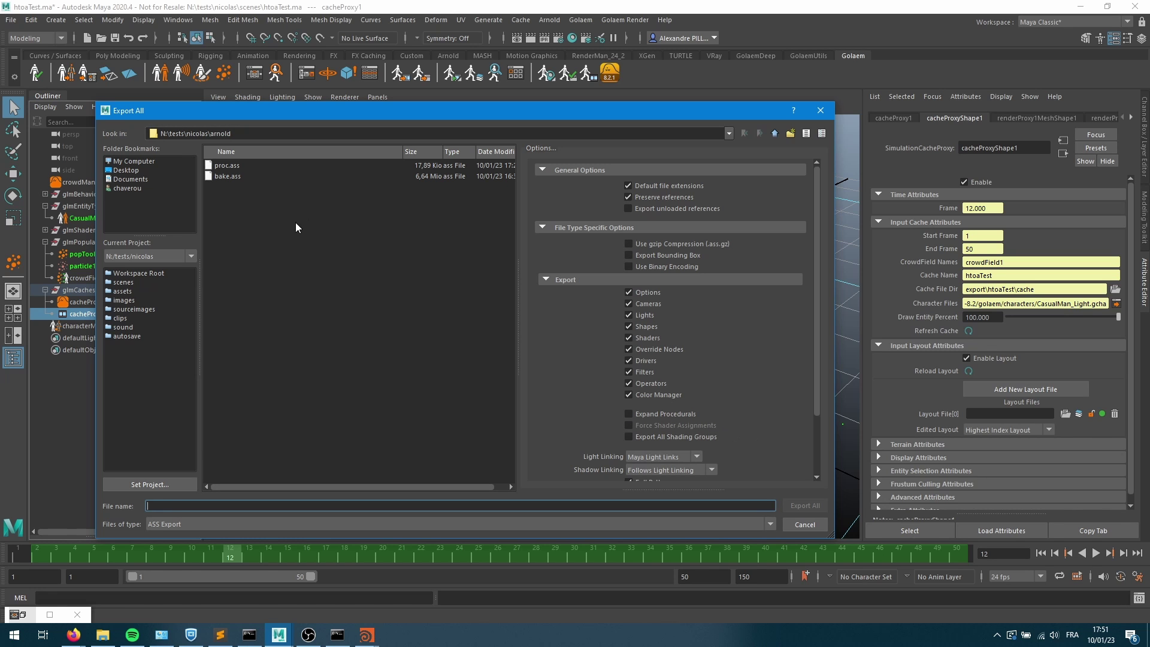
{"action": "double_click", "coordinate": [231, 167]}
{"action": "left_click", "coordinate": [452, 346]}
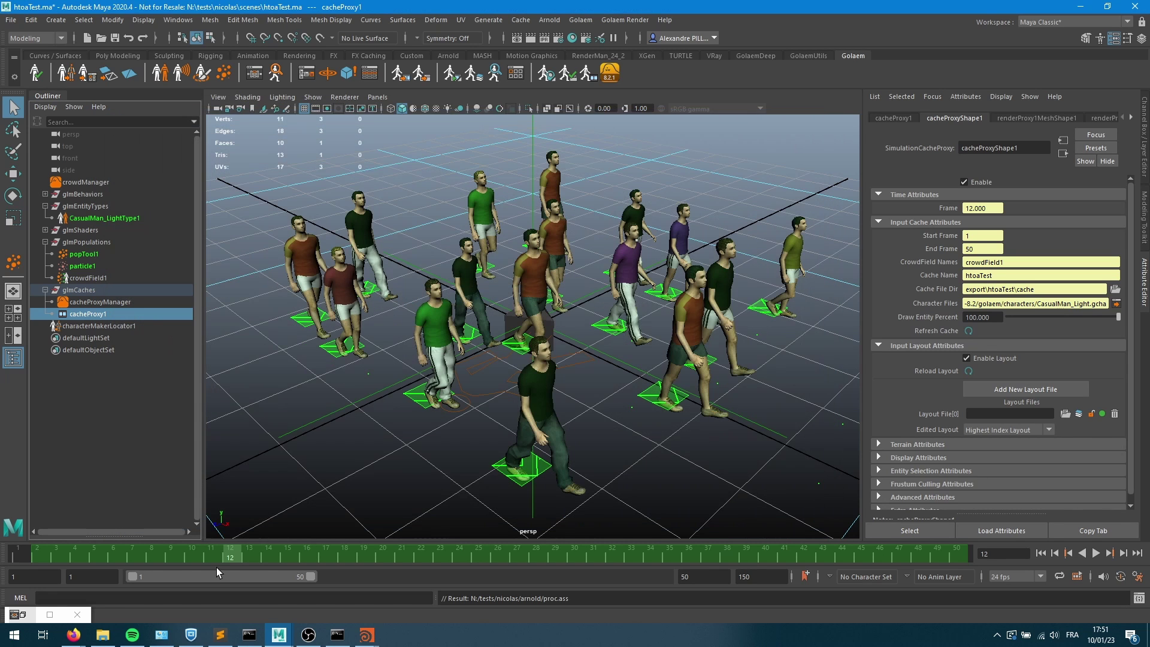
Locate proc.ass in File Explorer's arnold folder to open it with Sublime Text
{"action": "left_click", "coordinate": [102, 634]}
{"action": "left_click", "coordinate": [338, 157]}
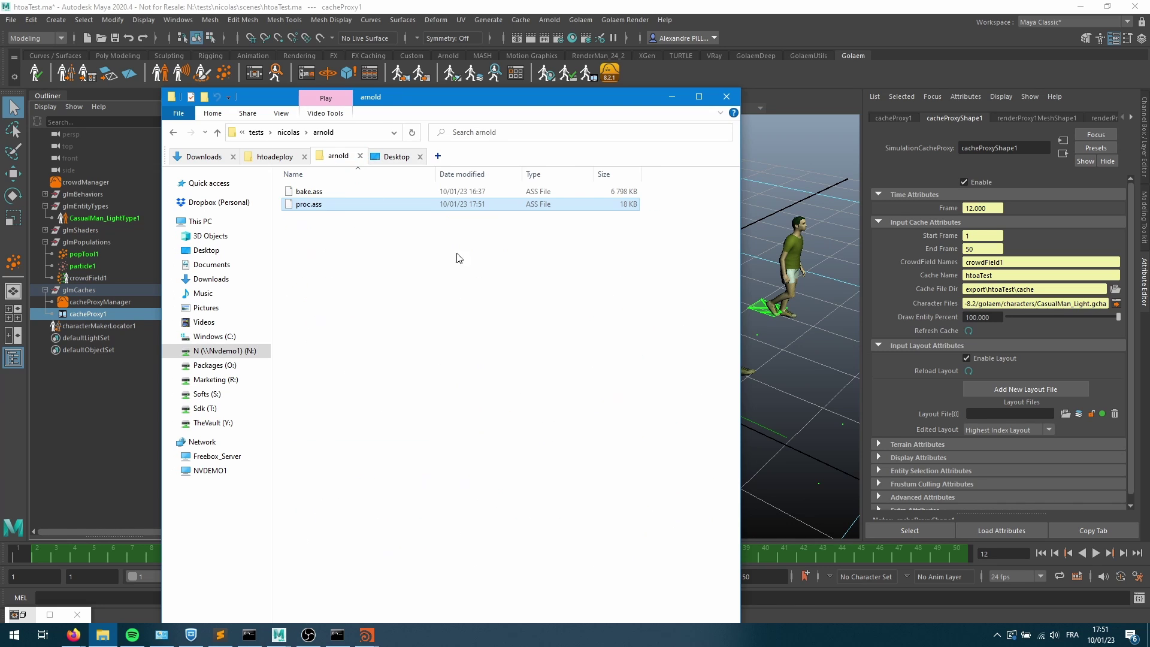
{"action": "right_click", "coordinate": [312, 206]}
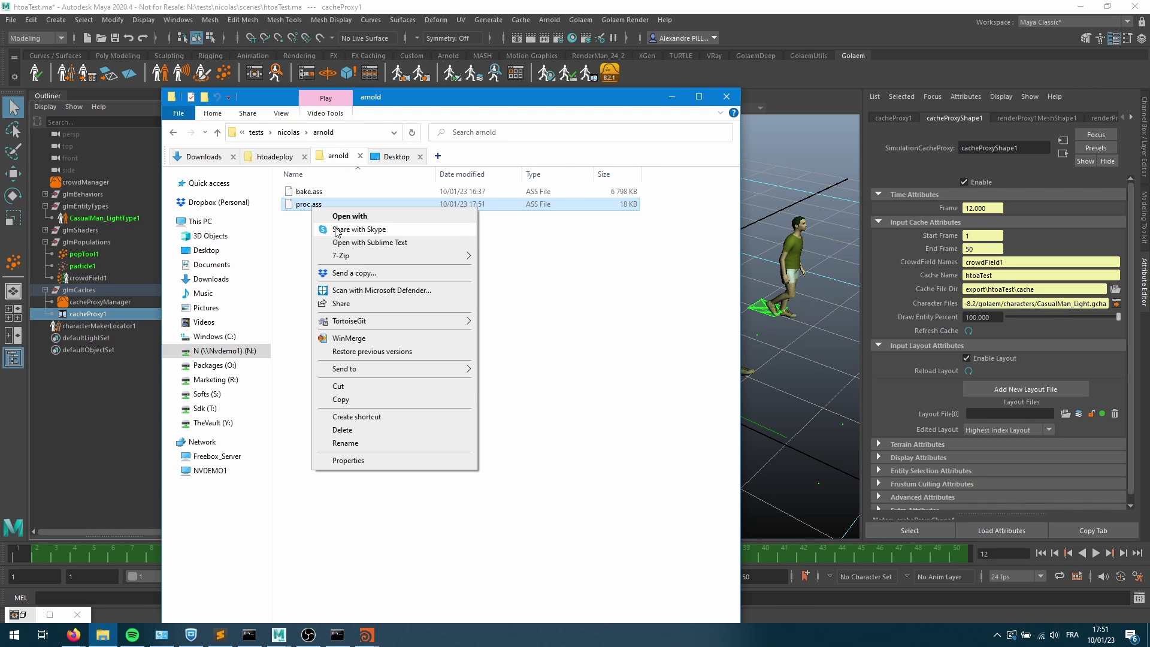
Open proc.ass in Sublime Text and pick out the CrowdProcArnold node on line 190
{"action": "left_click", "coordinate": [371, 243]}
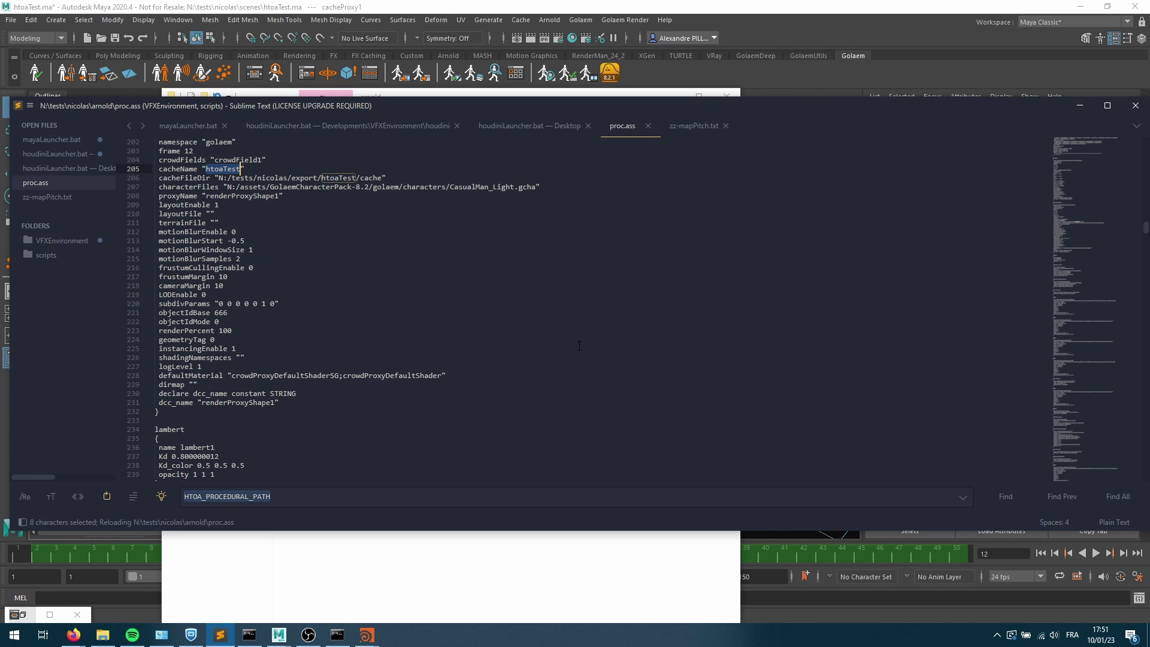
{"action": "scroll", "coordinate": [579, 345], "scroll_direction": "up", "scroll_amount": 20}
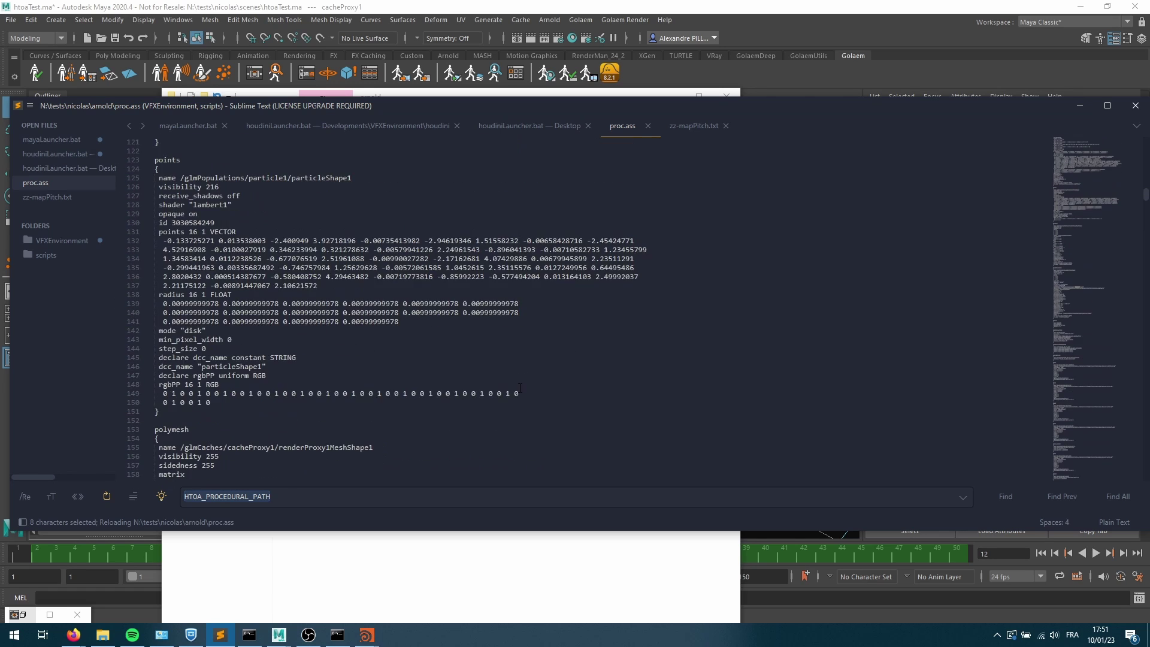
{"action": "scroll", "coordinate": [518, 388], "scroll_direction": "up", "scroll_amount": 6}
{"action": "scroll", "coordinate": [299, 282], "scroll_direction": "down", "scroll_amount": 3}
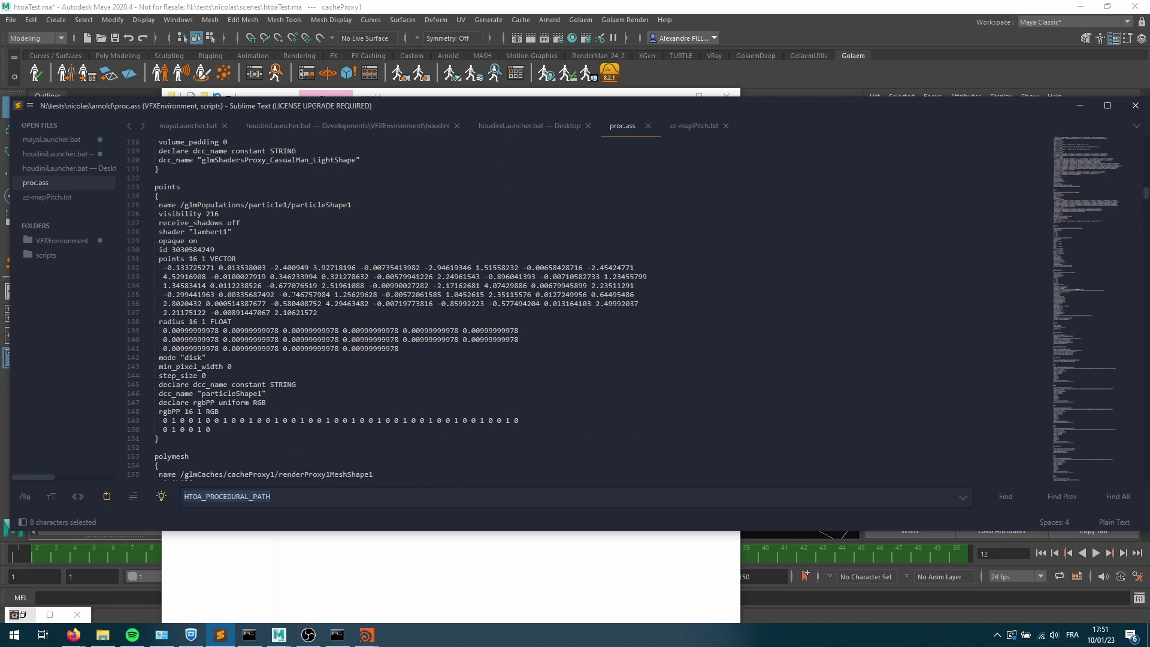
{"action": "scroll", "coordinate": [279, 322], "scroll_direction": "up", "scroll_amount": 9}
{"action": "scroll", "coordinate": [279, 322], "scroll_direction": "down", "scroll_amount": 11}
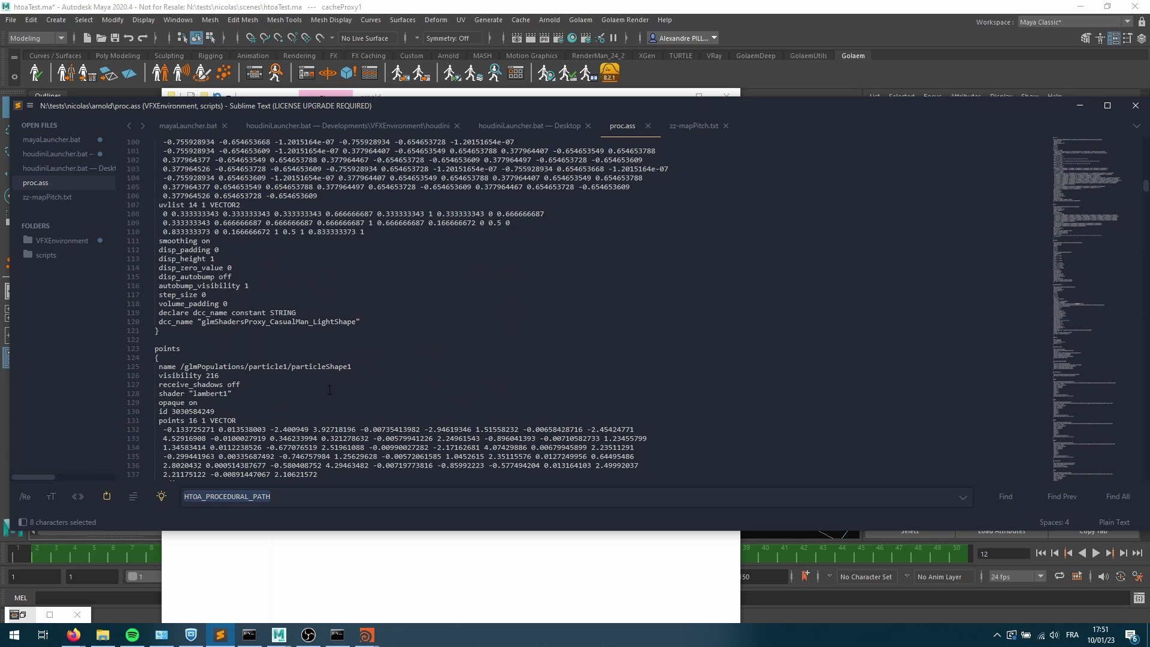
{"action": "scroll", "coordinate": [329, 340], "scroll_direction": "down", "scroll_amount": 11}
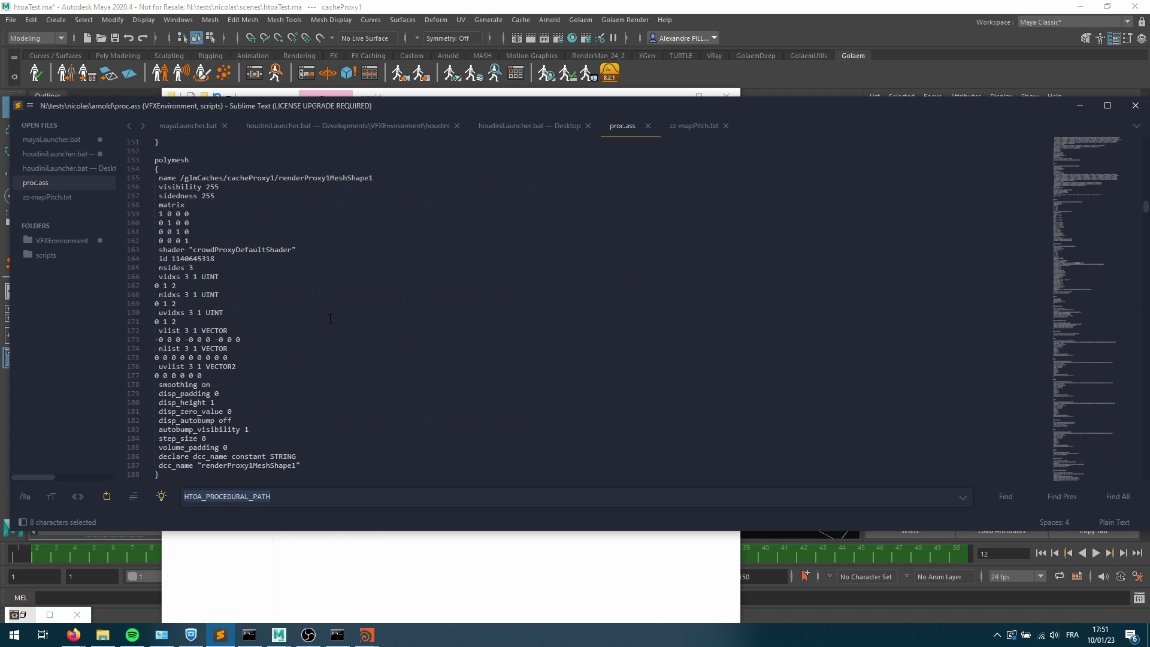
{"action": "scroll", "coordinate": [330, 318], "scroll_direction": "down", "scroll_amount": 9}
{"action": "double_click", "coordinate": [180, 251]}
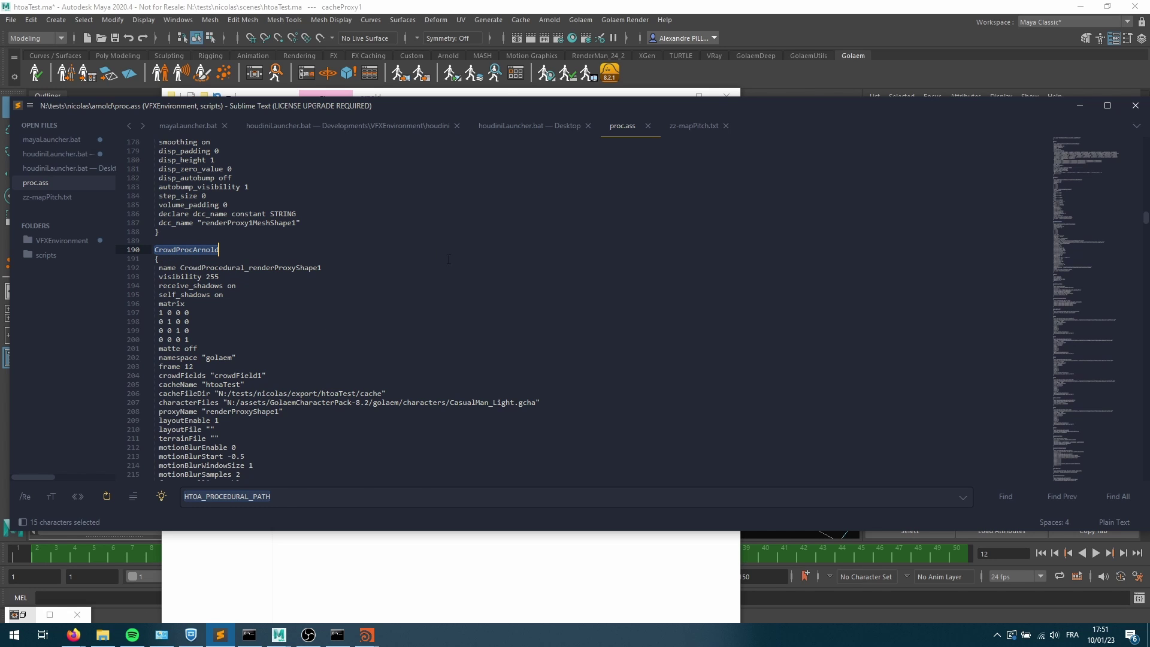
{"action": "scroll", "coordinate": [452, 264], "scroll_direction": "down", "scroll_amount": 4}
{"action": "scroll", "coordinate": [452, 264], "scroll_direction": "down", "scroll_amount": 3}
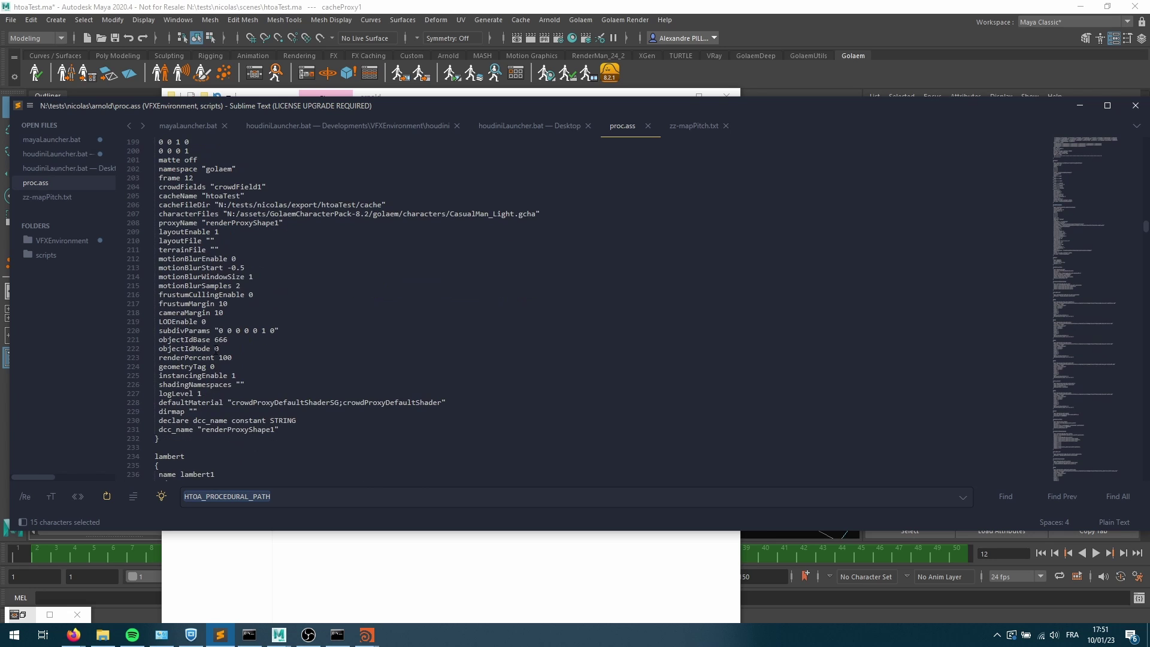
{"action": "scroll", "coordinate": [223, 436], "scroll_direction": "up", "scroll_amount": 4}
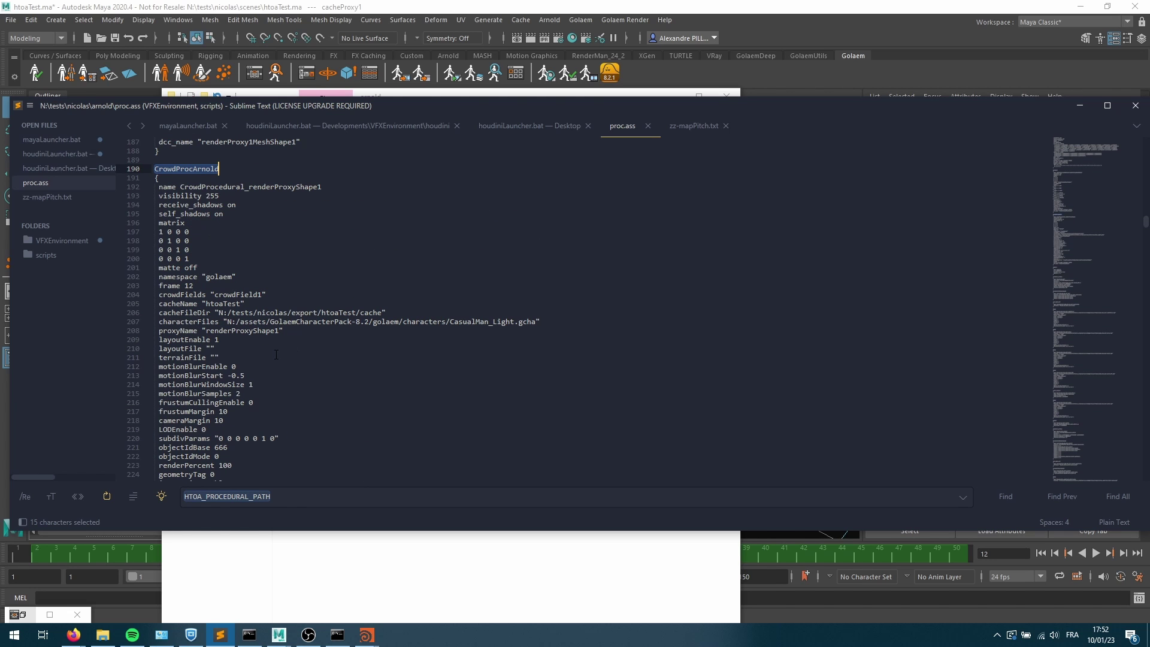
Compare briefly with Maya, then switch to the Desktop houdiniLauncher.bat file
{"action": "left_click", "coordinate": [326, 11]}
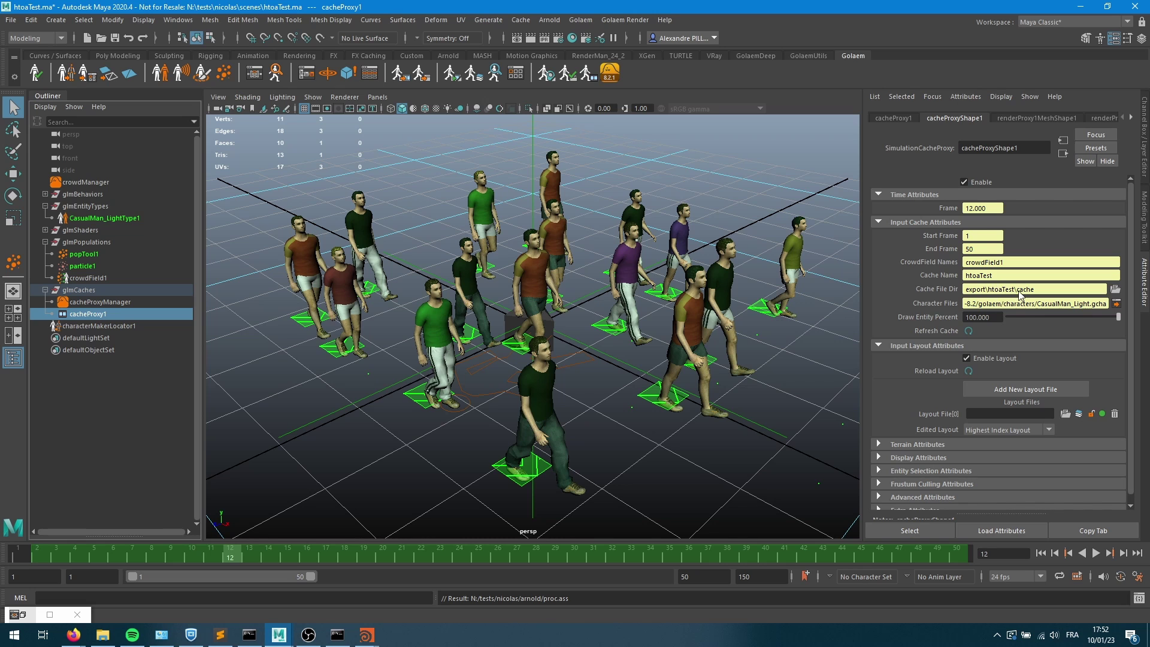
{"action": "key", "text": "alt+Tab"}
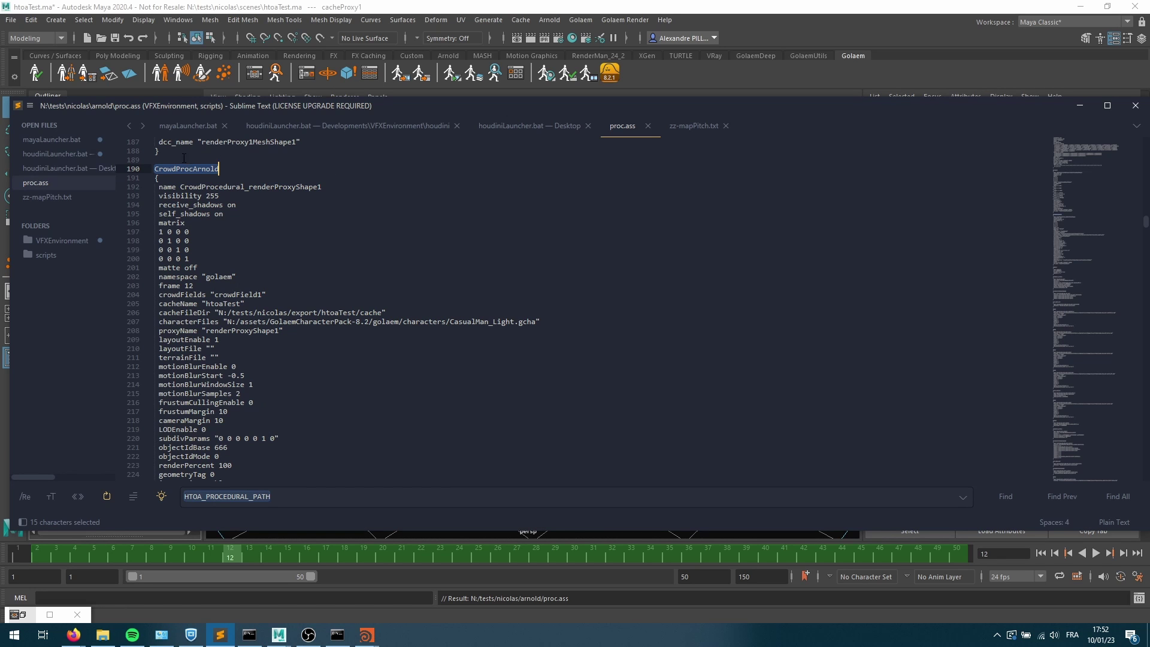
{"action": "scroll", "coordinate": [322, 355], "scroll_direction": "down", "scroll_amount": 2}
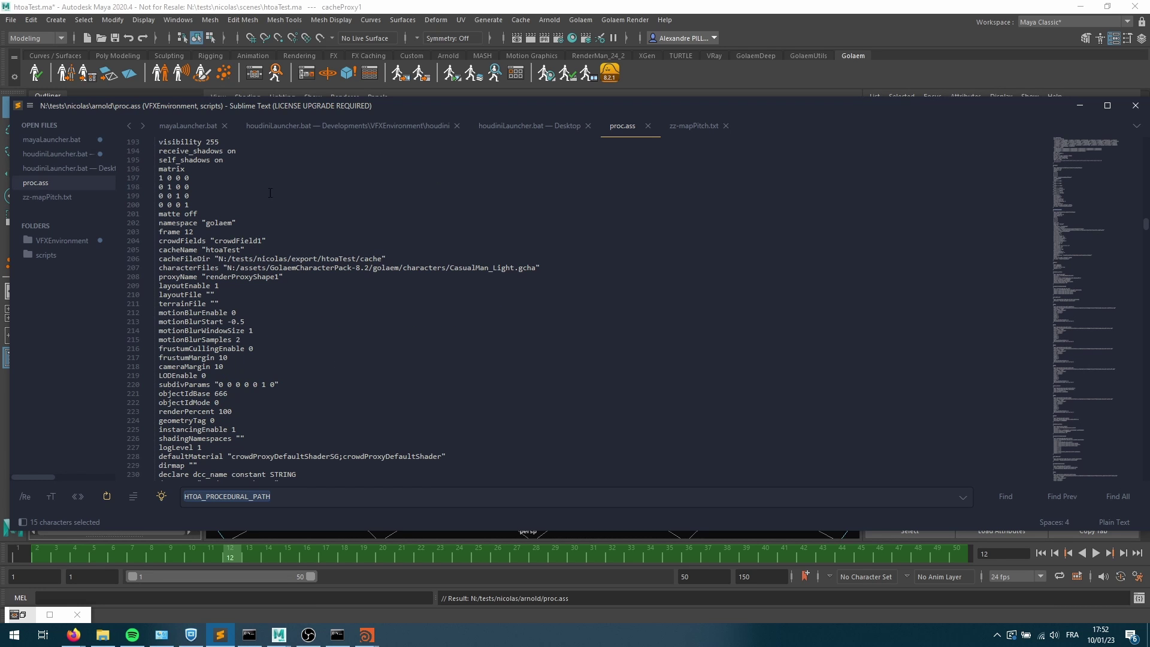
{"action": "scroll", "coordinate": [244, 329], "scroll_direction": "up", "scroll_amount": 7}
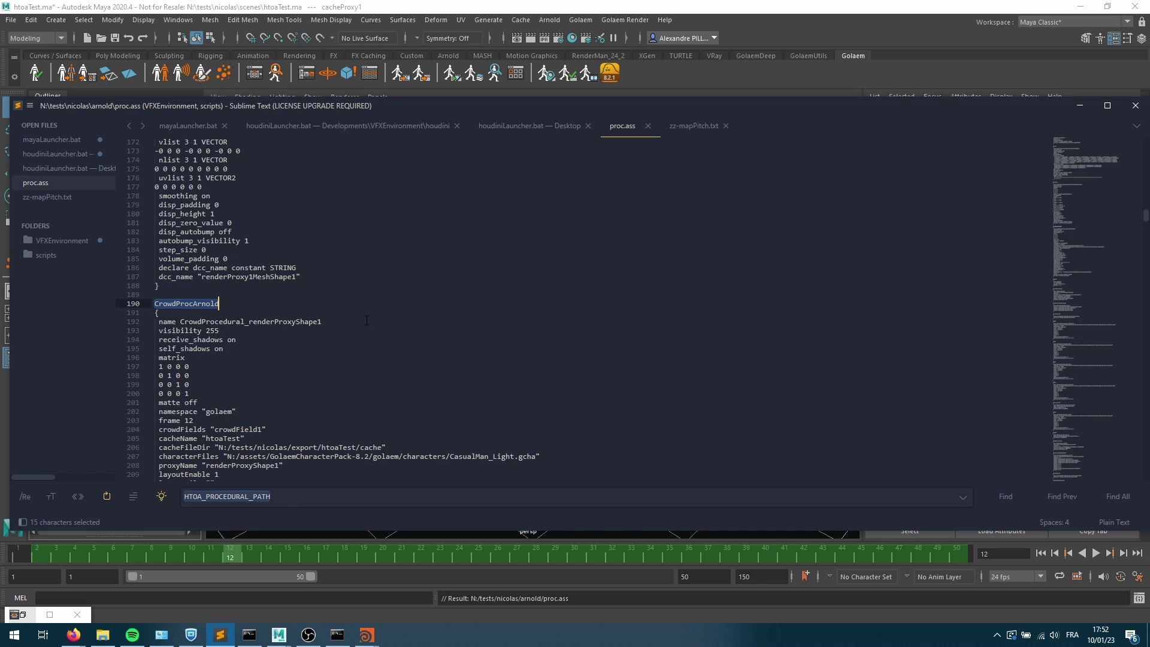
{"action": "left_click", "coordinate": [506, 126]}
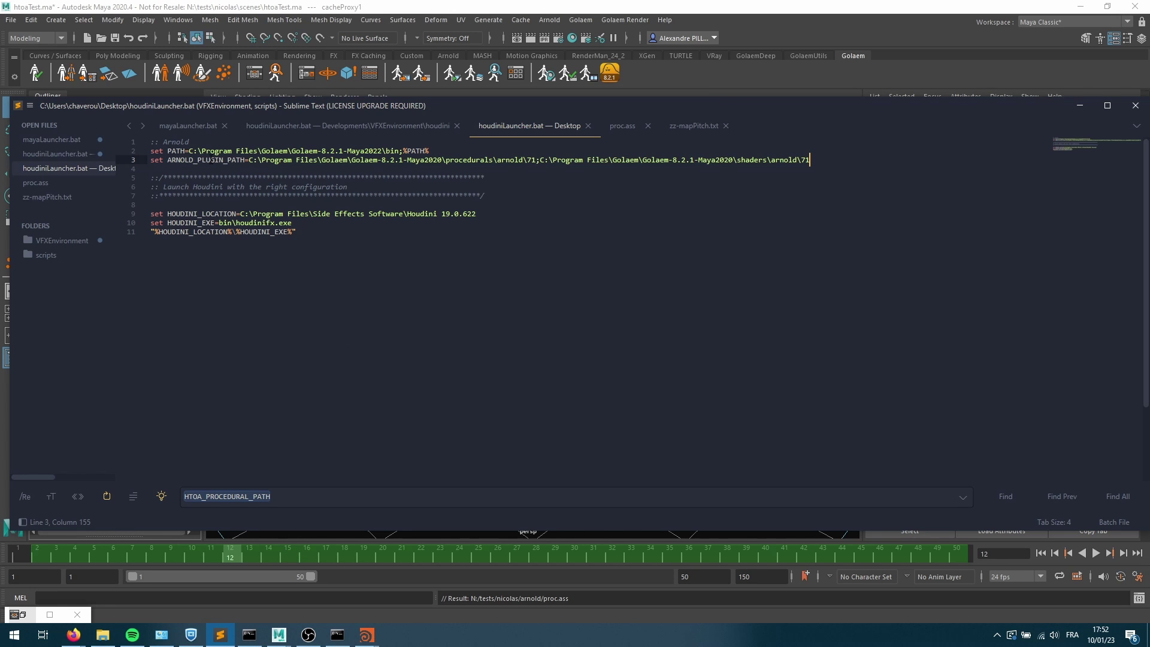
Select ARNOLD_PLUGIN_PATH on line 3 and bring up Firefox's Arnold for Houdini environment-variables page
{"action": "double_click", "coordinate": [210, 160]}
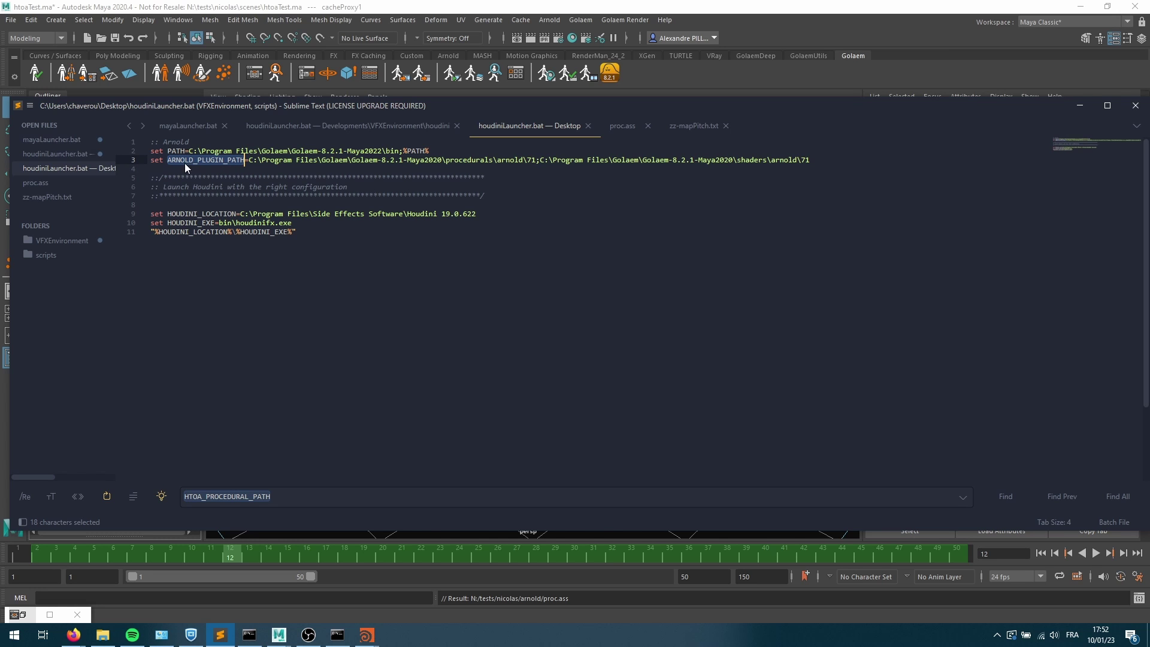
{"action": "mouse_move", "coordinate": [74, 635]}
{"action": "left_click", "coordinate": [300, 577]}
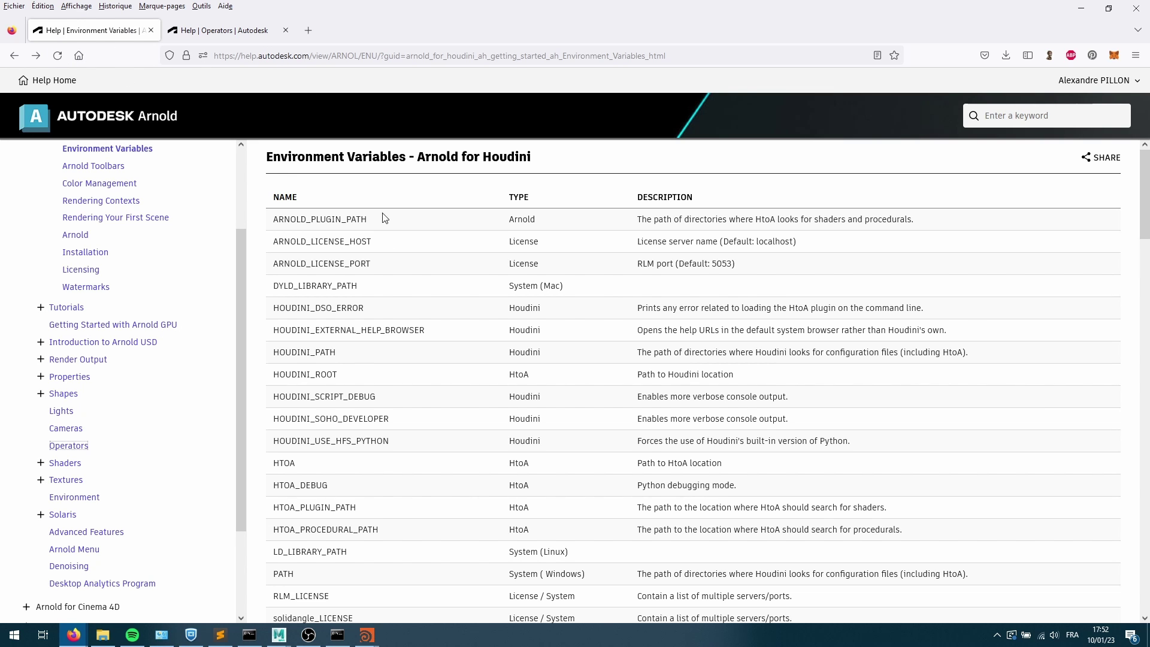
Highlight the ARNOLD_PLUGIN_PATH entry in the Environment Variables table
{"action": "left_click", "coordinate": [278, 220]}
{"action": "left_click_drag", "start_coordinate": [278, 219], "coordinate": [368, 222]}
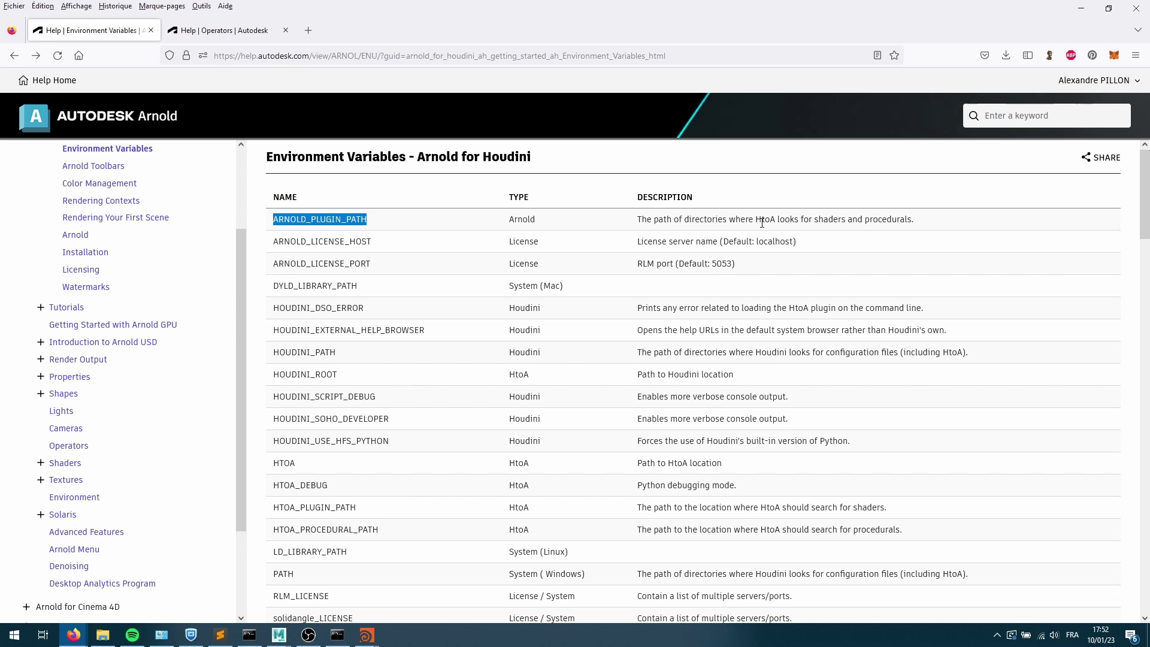
Back in houdiniLauncher.bat, inspect line 3's Golaem 8.2.1 Maya2020 procedurals and shaders paths
{"action": "left_click", "coordinate": [1081, 12]}
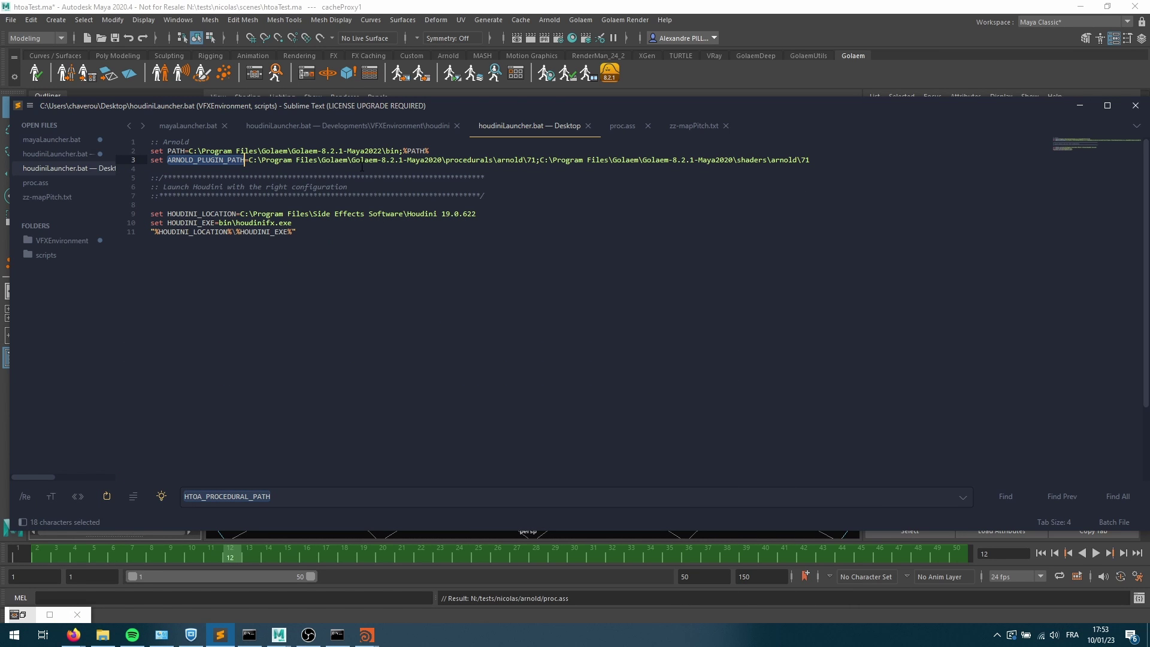
{"action": "double_click", "coordinate": [423, 160]}
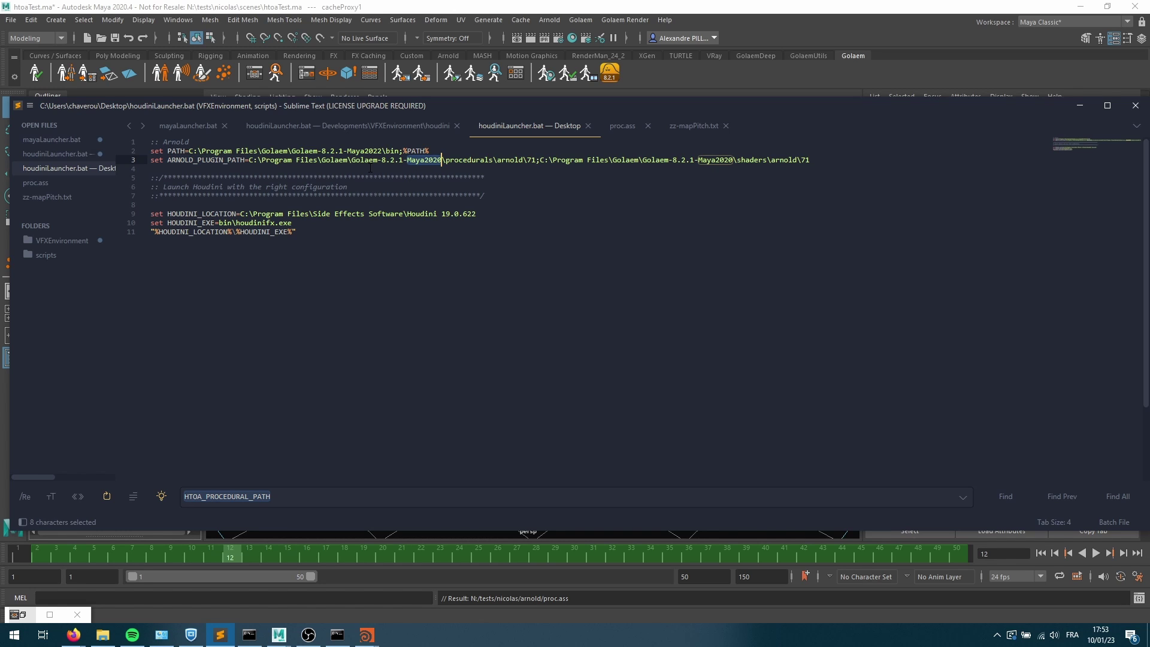
{"action": "left_click_drag", "start_coordinate": [381, 160], "coordinate": [403, 160]}
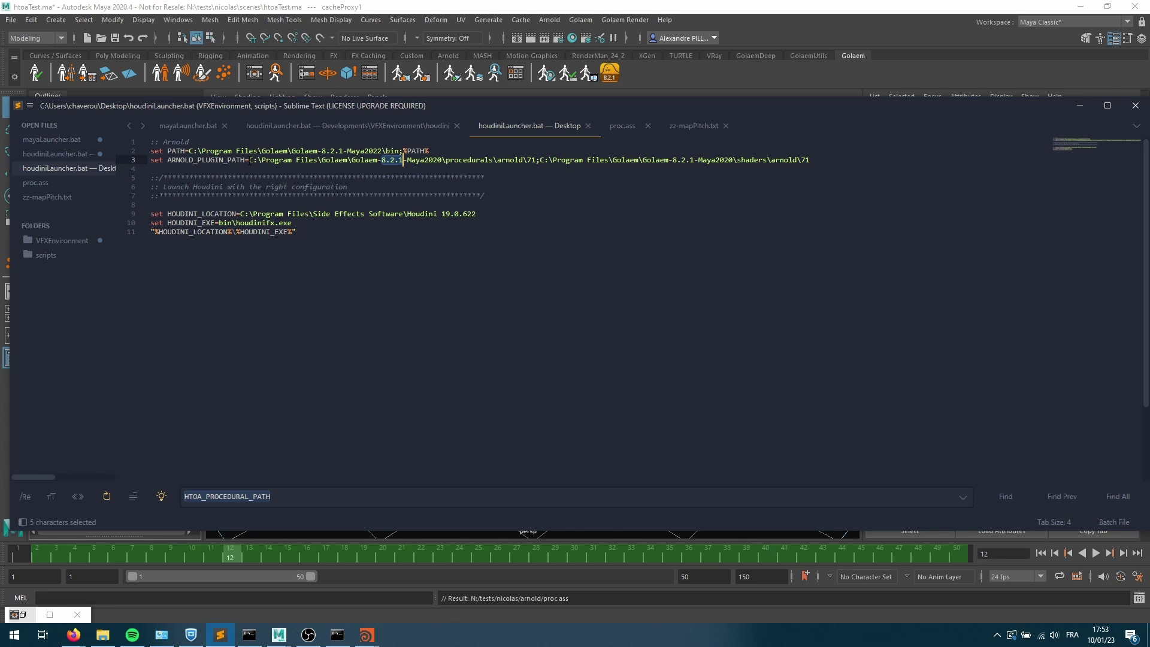
{"action": "left_click_drag", "start_coordinate": [248, 159], "coordinate": [536, 160]}
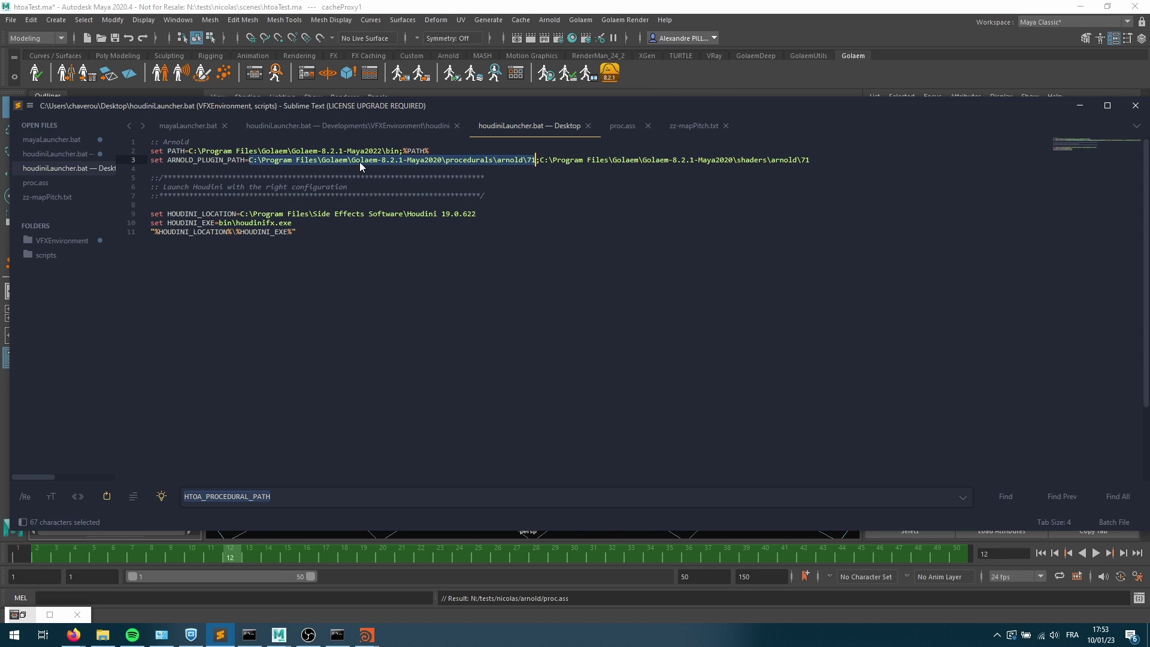
{"action": "left_click", "coordinate": [549, 160]}
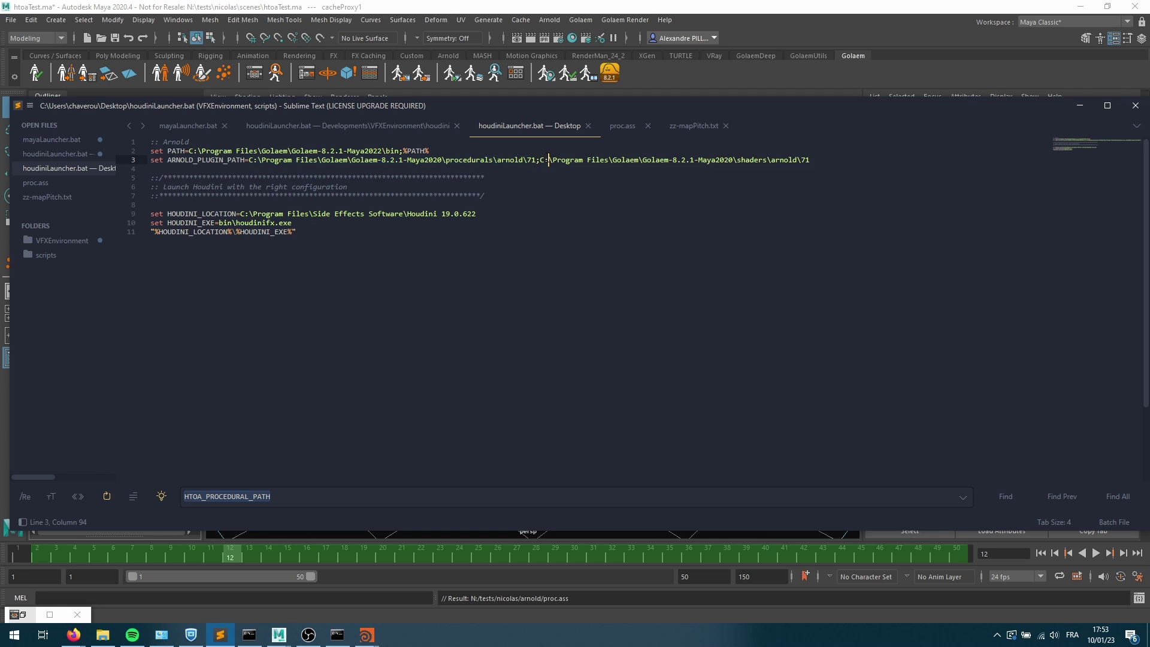
{"action": "left_click_drag", "start_coordinate": [541, 160], "coordinate": [816, 160]}
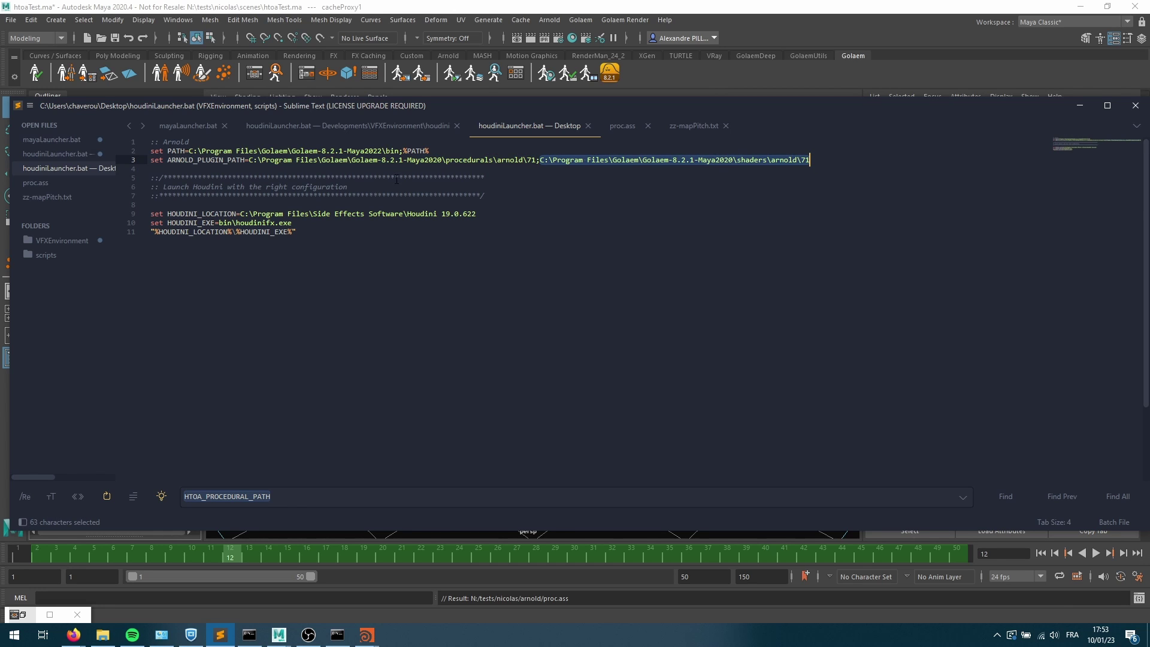
Select the ARNOLD_PLUGIN_PATH and PATH variable names on lines 3 and 2
{"action": "double_click", "coordinate": [193, 161]}
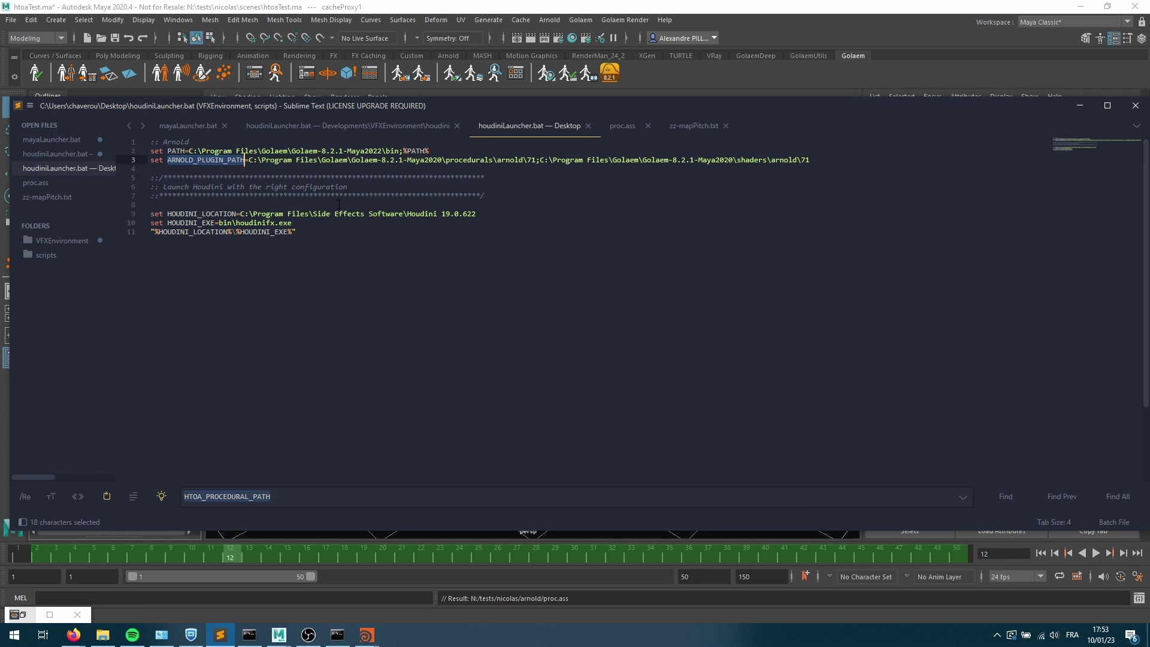
{"action": "left_click", "coordinate": [176, 151]}
{"action": "double_click", "coordinate": [176, 151]}
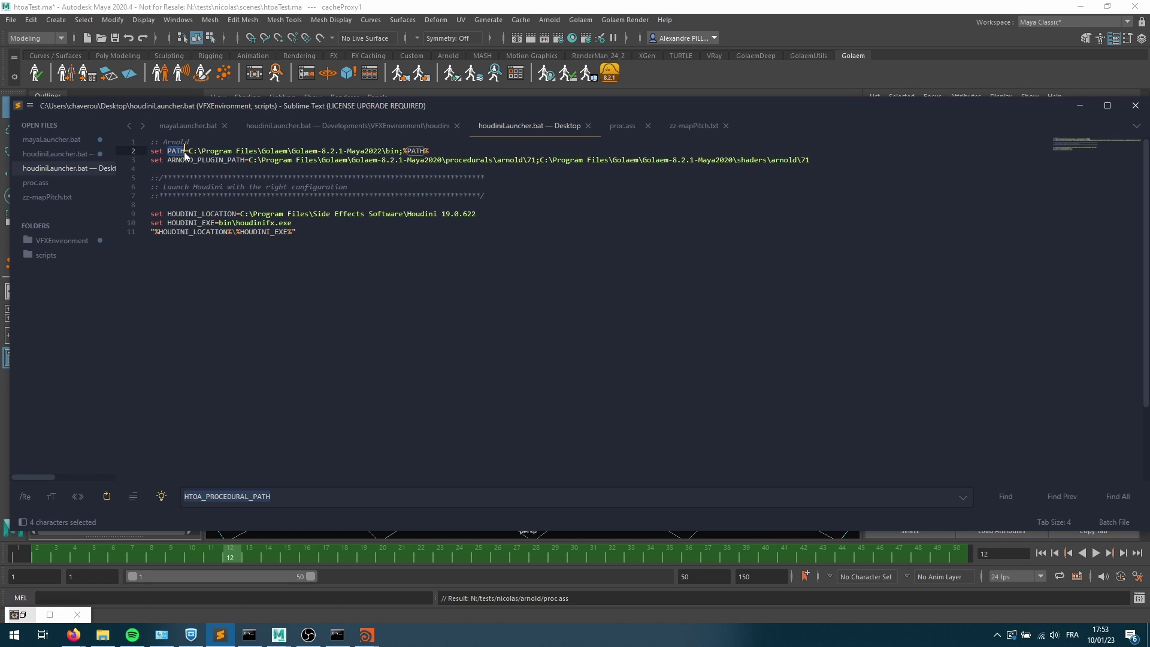
Look up the PATH and LD_LIBRARY_PATH rows in the Arnold help table, then return to the launcher script
{"action": "key", "text": "alt+Tab"}
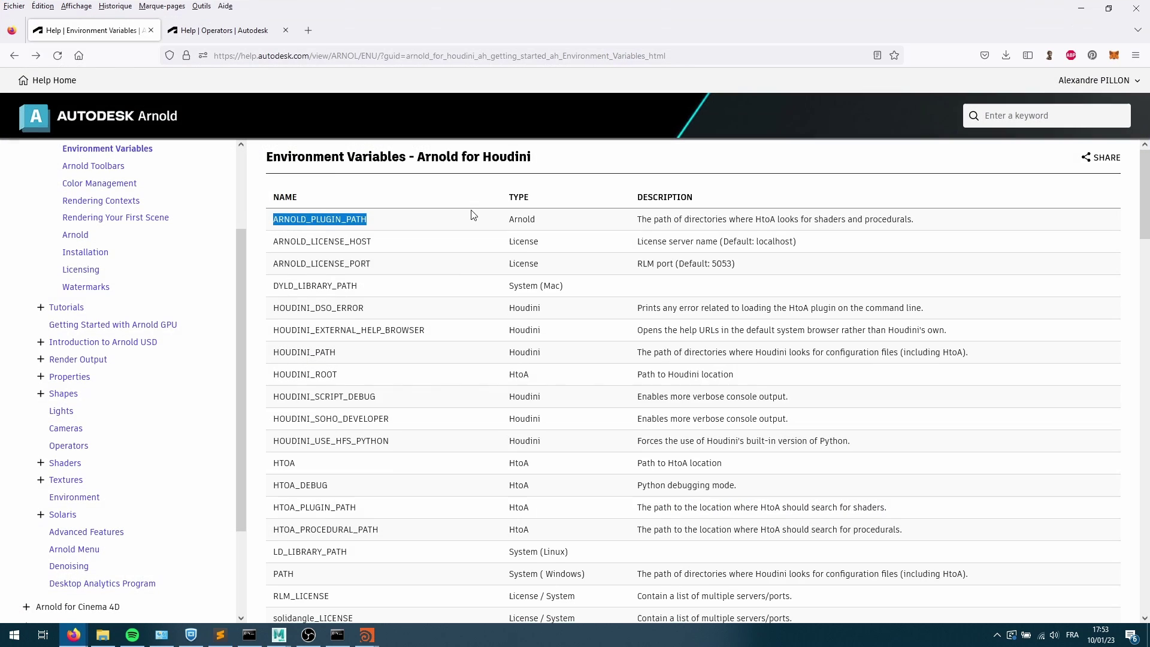
{"action": "scroll", "coordinate": [361, 394], "scroll_direction": "down", "scroll_amount": 4}
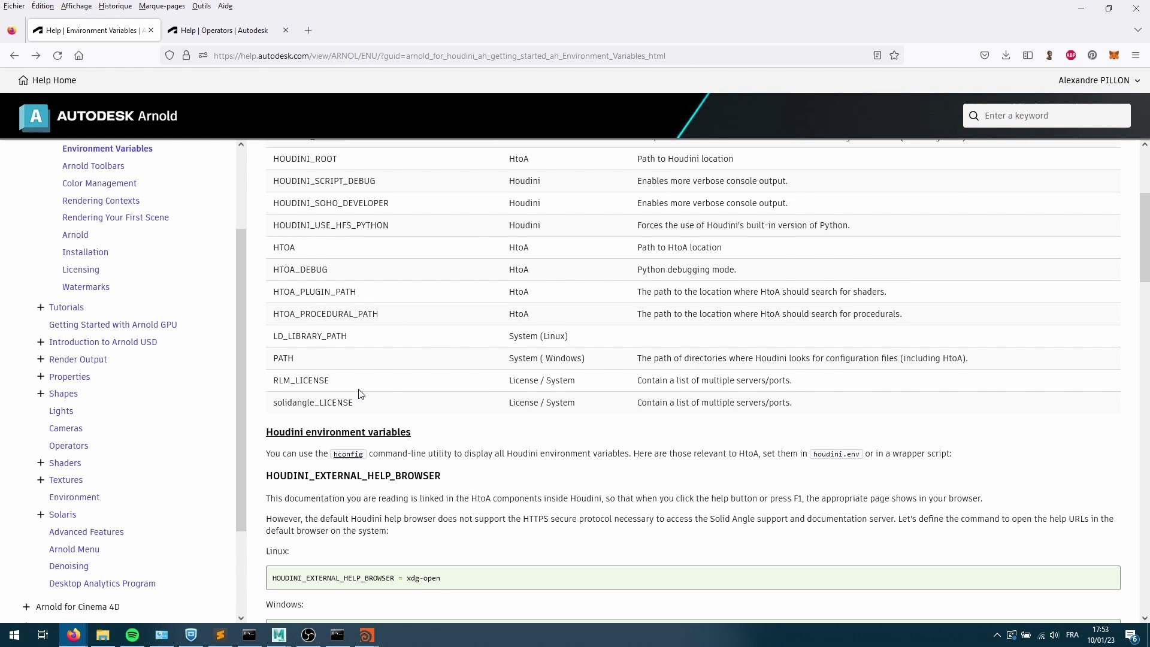
{"action": "double_click", "coordinate": [283, 358]}
{"action": "double_click", "coordinate": [300, 337]}
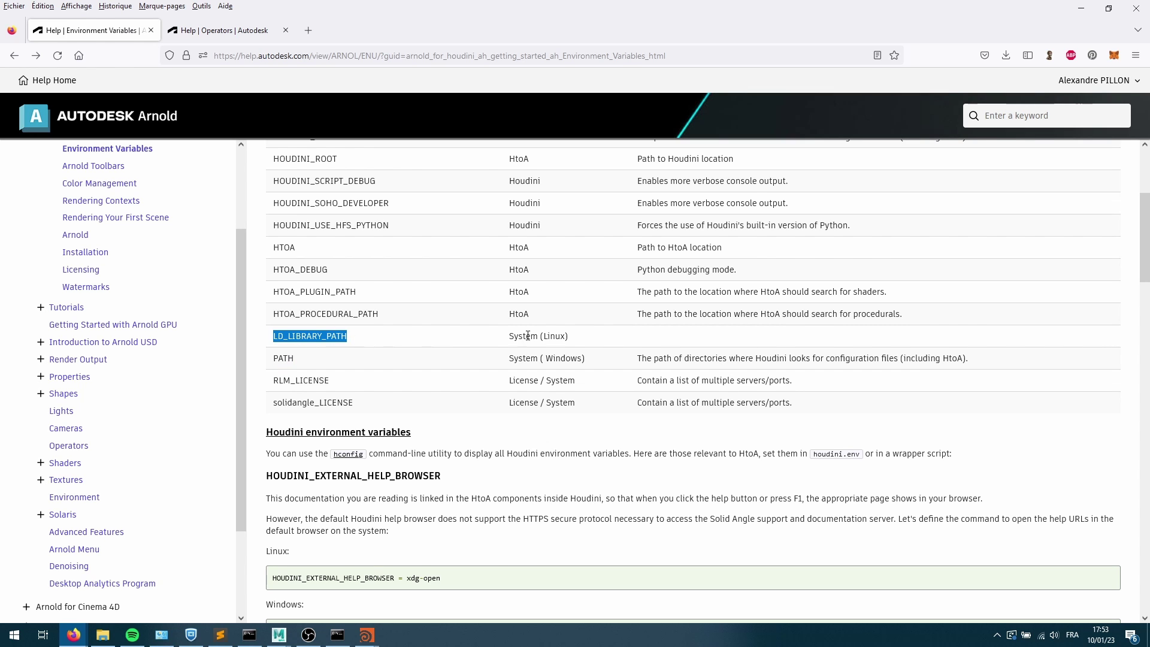
{"action": "key", "text": "alt+Tab"}
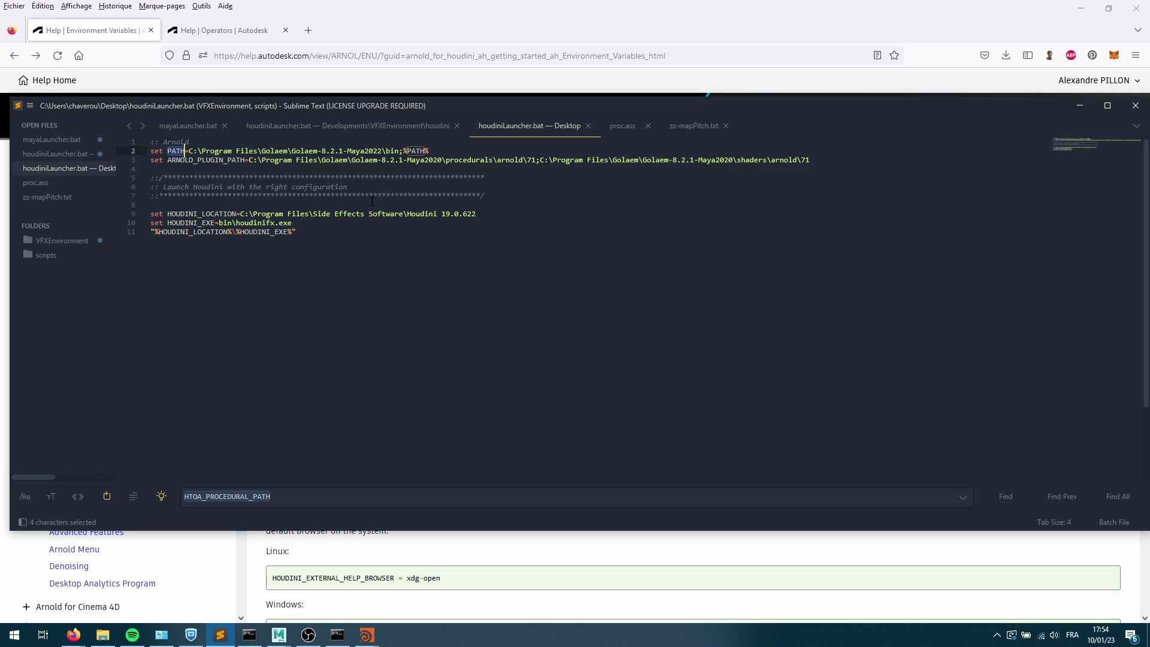
Find and mark CrowdProcArnold loaded from the Golaem procedurals folder in the Houdini Console log
{"action": "mouse_move", "coordinate": [369, 634]}
{"action": "left_click", "coordinate": [431, 575]}
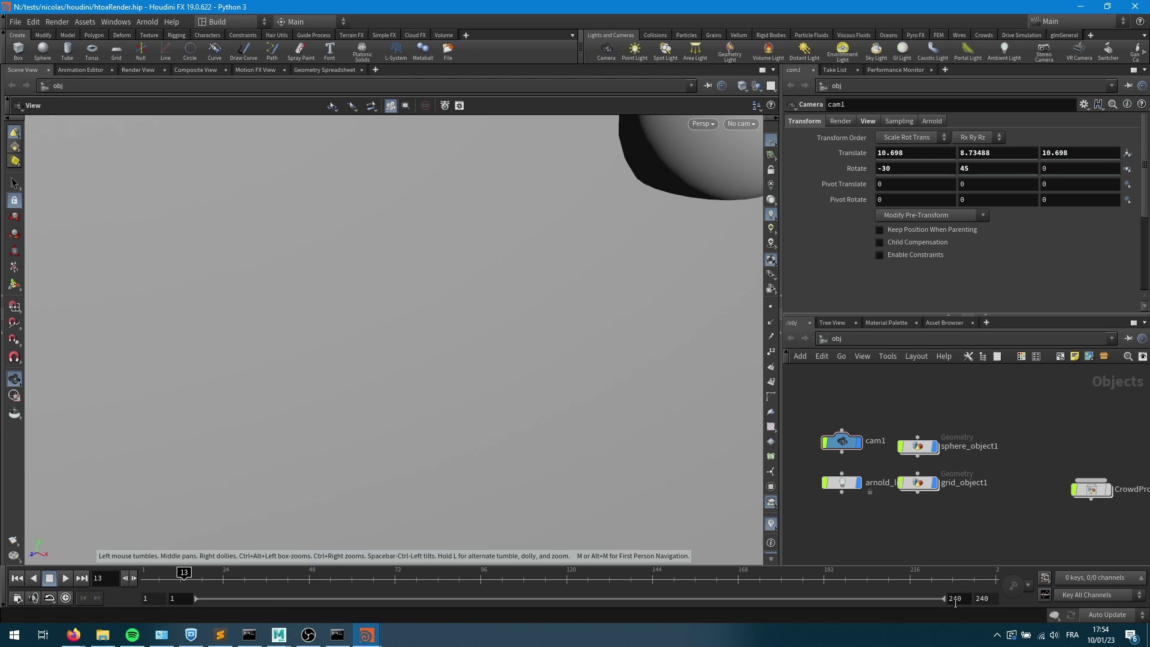
{"action": "left_click", "coordinate": [303, 574]}
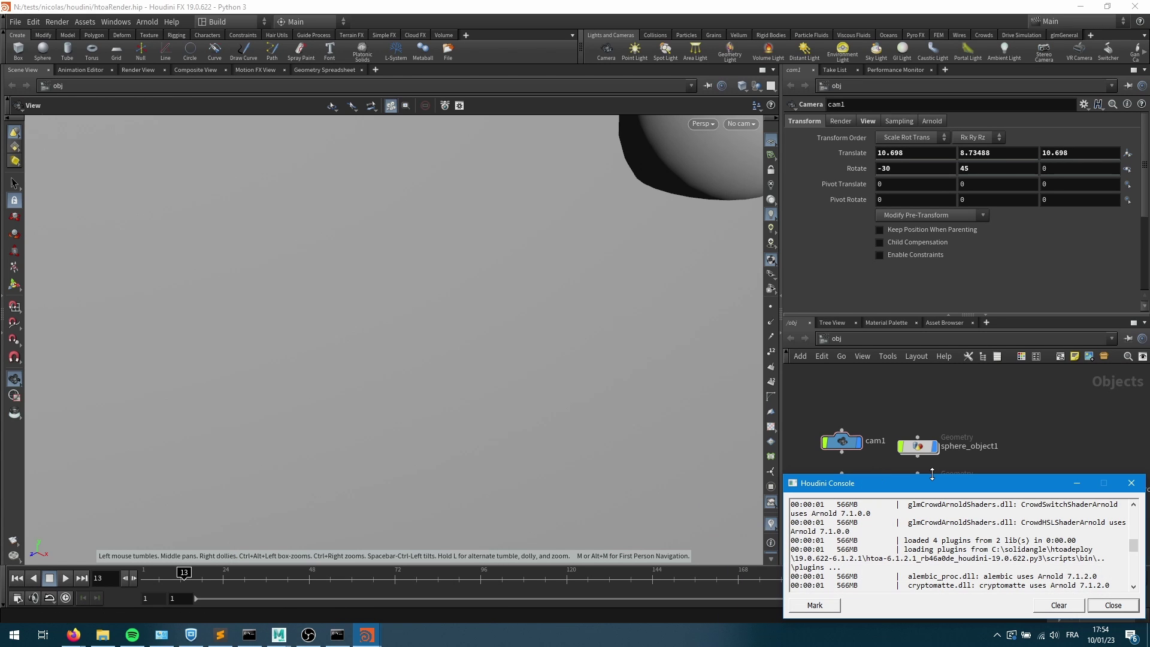
{"action": "scroll", "coordinate": [992, 554], "scroll_direction": "up", "scroll_amount": 3}
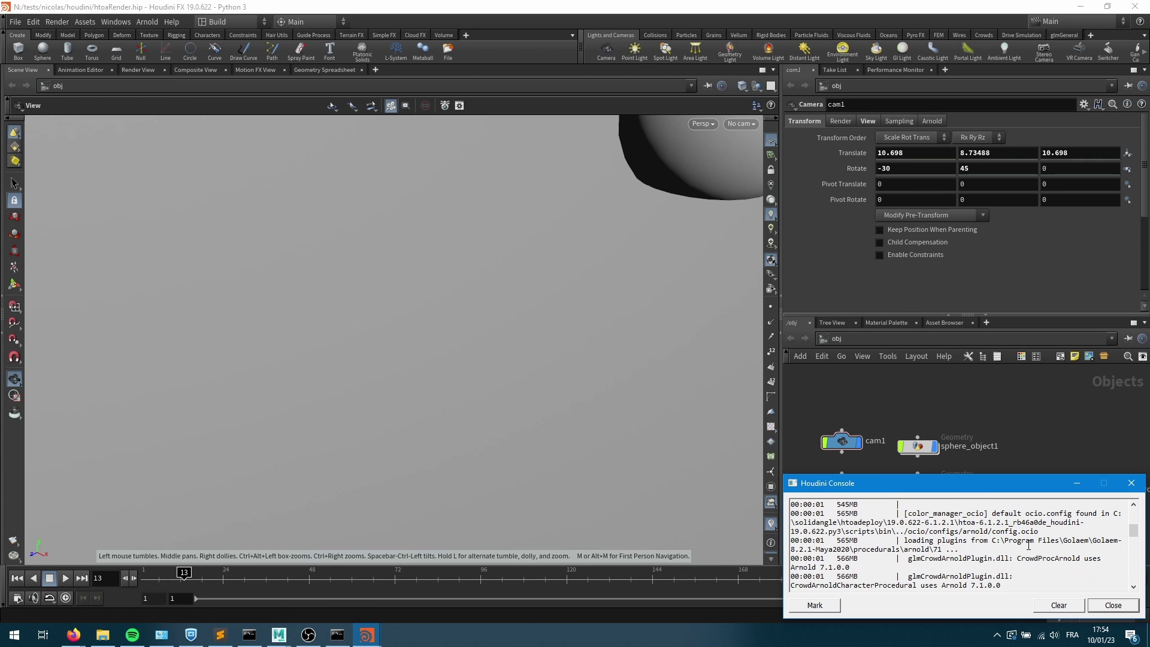
{"action": "scroll", "coordinate": [964, 541], "scroll_direction": "up", "scroll_amount": 2}
{"action": "scroll", "coordinate": [966, 529], "scroll_direction": "down", "scroll_amount": 2}
{"action": "scroll", "coordinate": [1031, 540], "scroll_direction": "down", "scroll_amount": 1}
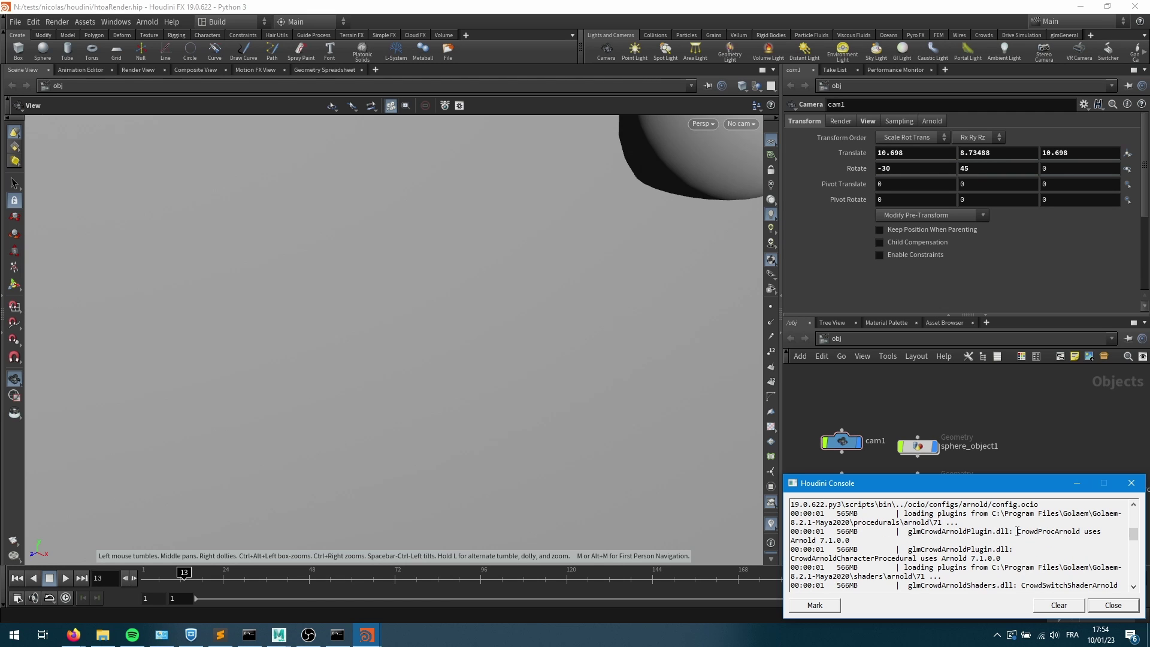
{"action": "left_click_drag", "start_coordinate": [1019, 531], "coordinate": [1081, 531]}
{"action": "left_click", "coordinate": [220, 634]}
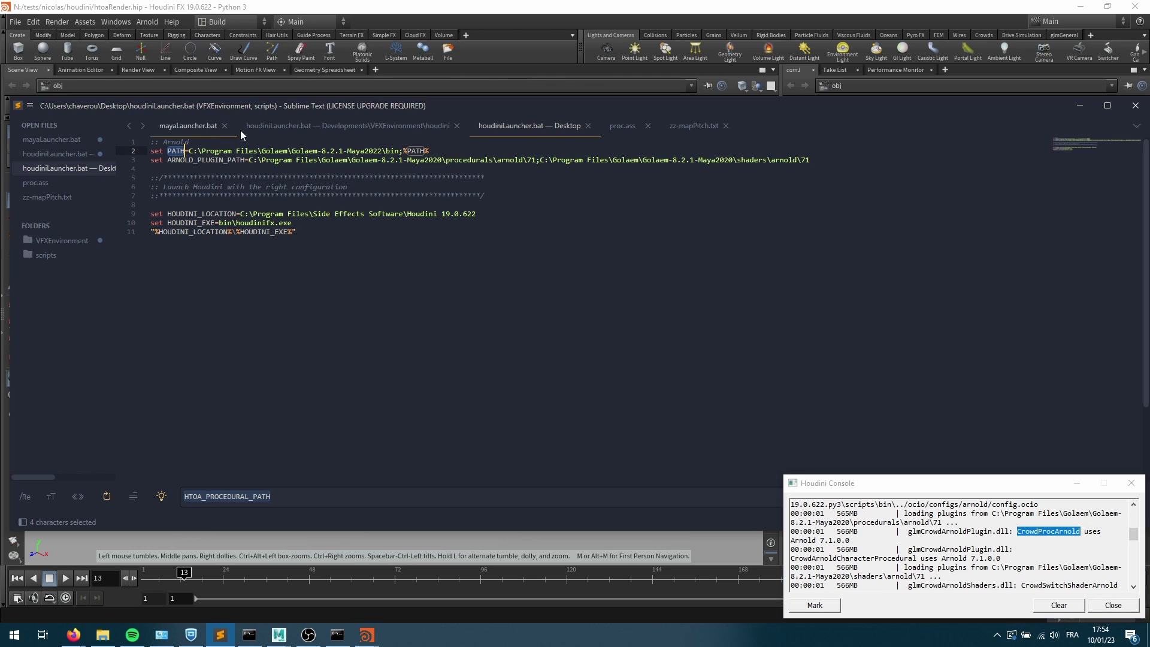
{"action": "left_click", "coordinate": [623, 125]}
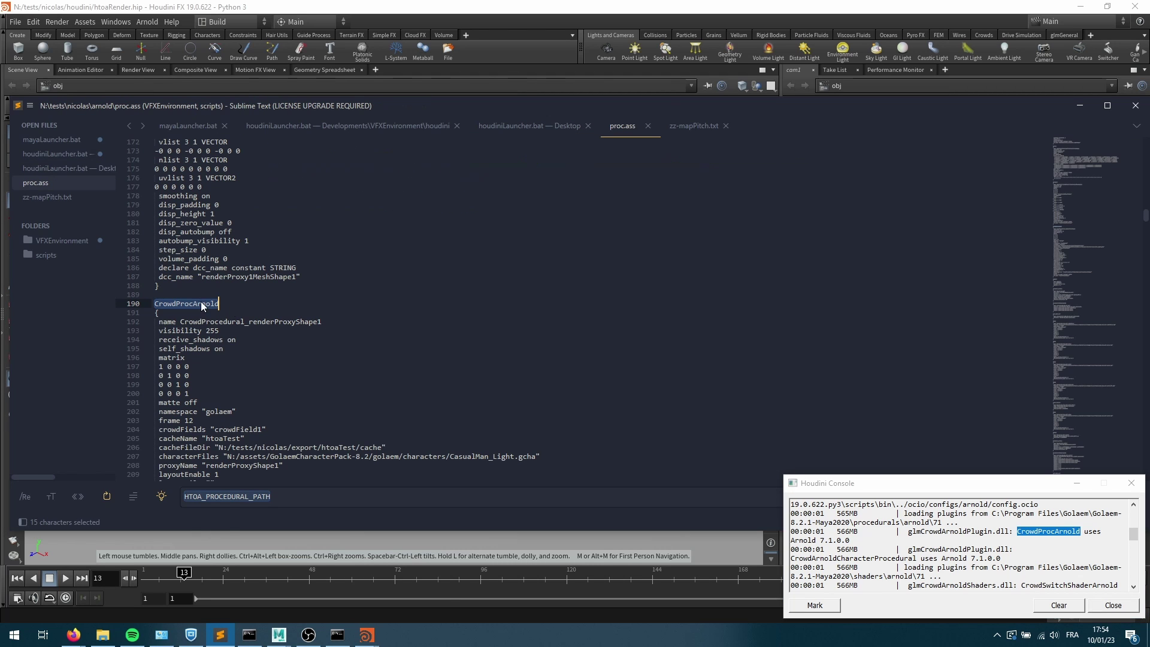
{"action": "scroll", "coordinate": [1075, 522], "scroll_direction": "down", "scroll_amount": 1}
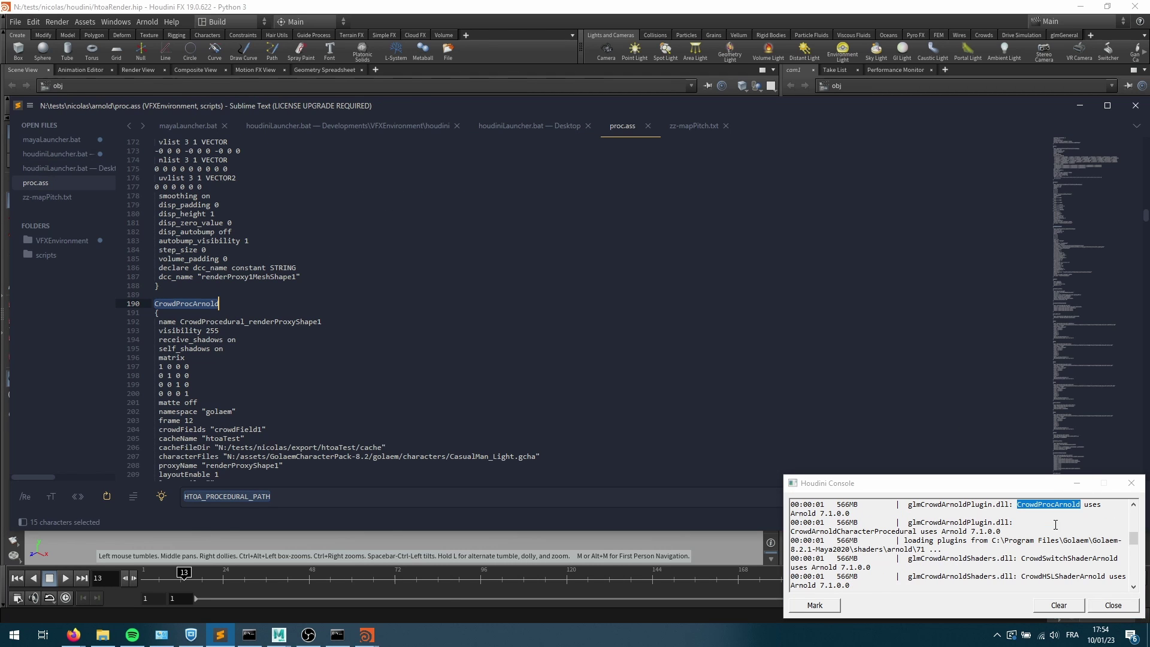
{"action": "double_click", "coordinate": [1054, 558]}
{"action": "scroll", "coordinate": [1055, 555], "scroll_direction": "down", "scroll_amount": 2}
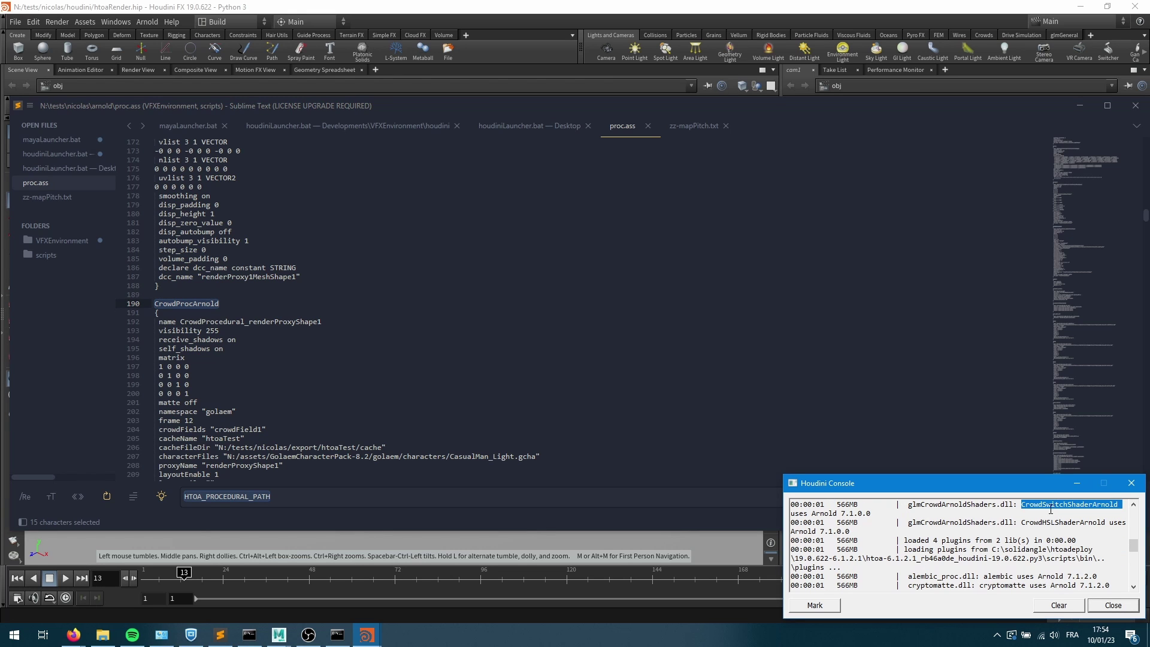
{"action": "scroll", "coordinate": [1054, 530], "scroll_direction": "up", "scroll_amount": 1}
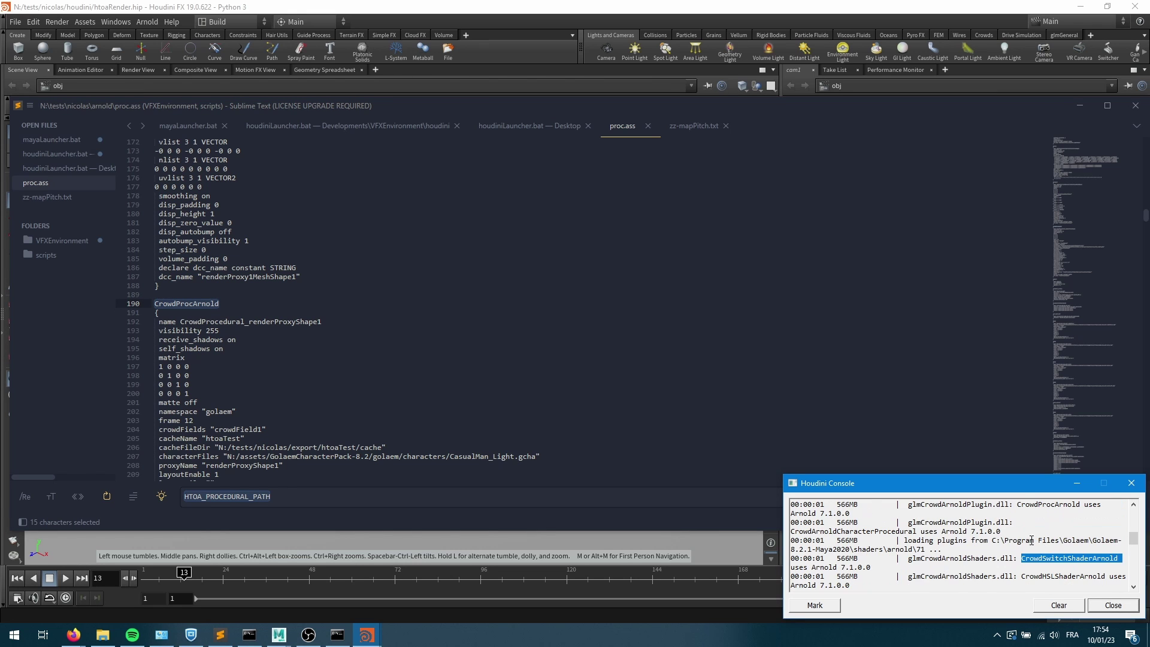
{"action": "scroll", "coordinate": [1037, 537], "scroll_direction": "down", "scroll_amount": 2}
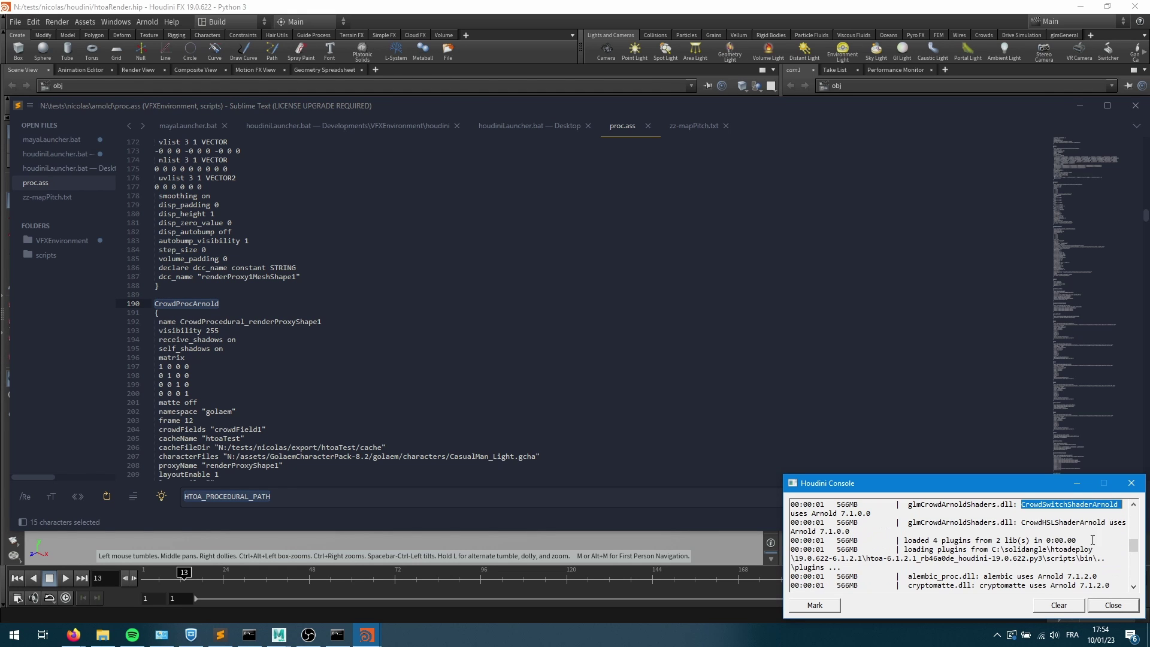
{"action": "double_click", "coordinate": [1046, 522]}
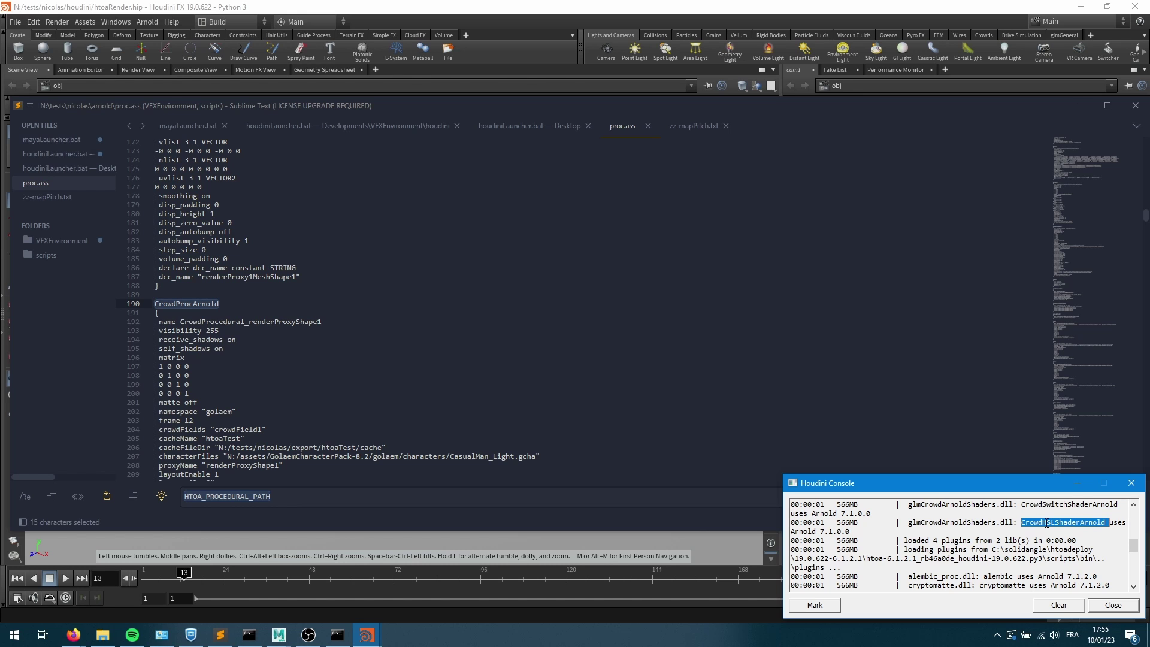
{"action": "left_click", "coordinate": [383, 126]}
{"action": "left_click", "coordinate": [521, 126]}
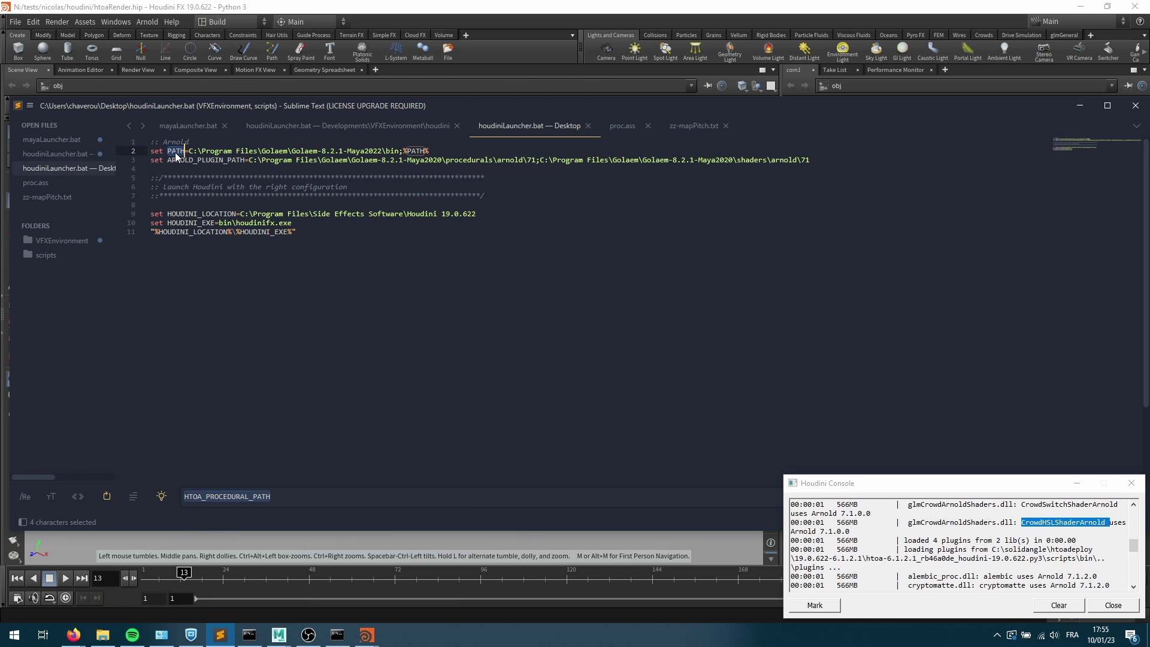
Append ;%ARNOLD_PLUGIN_PATH% to the end of line 3 in houdiniLauncher.bat and save
{"action": "double_click", "coordinate": [413, 152]}
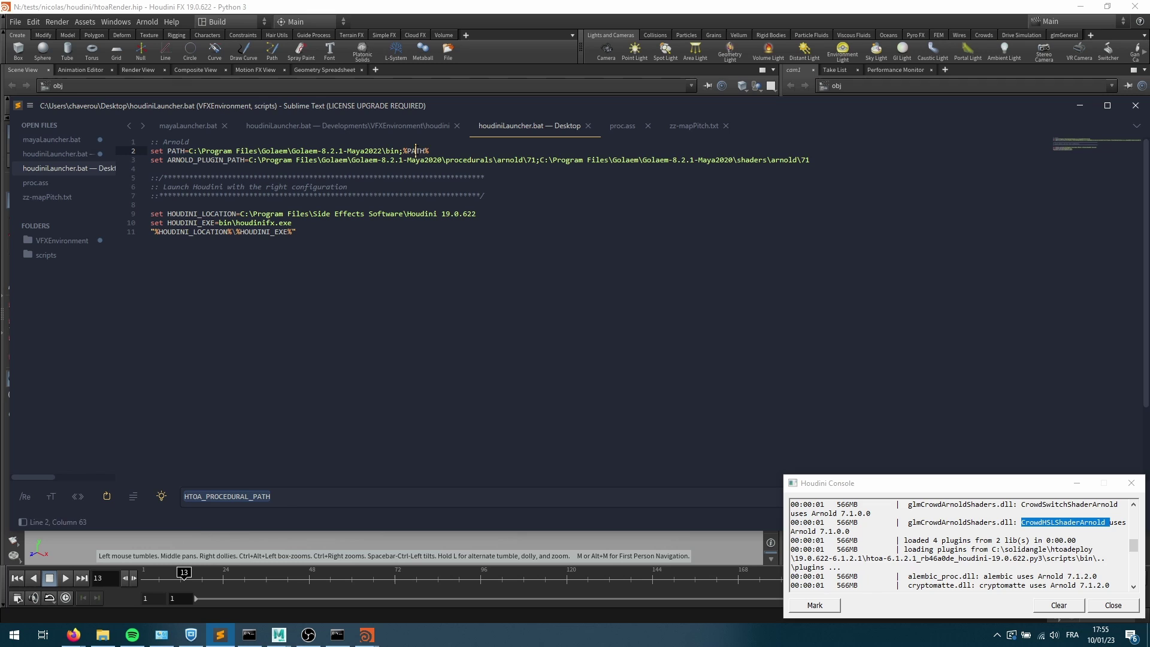
{"action": "double_click", "coordinate": [212, 161]}
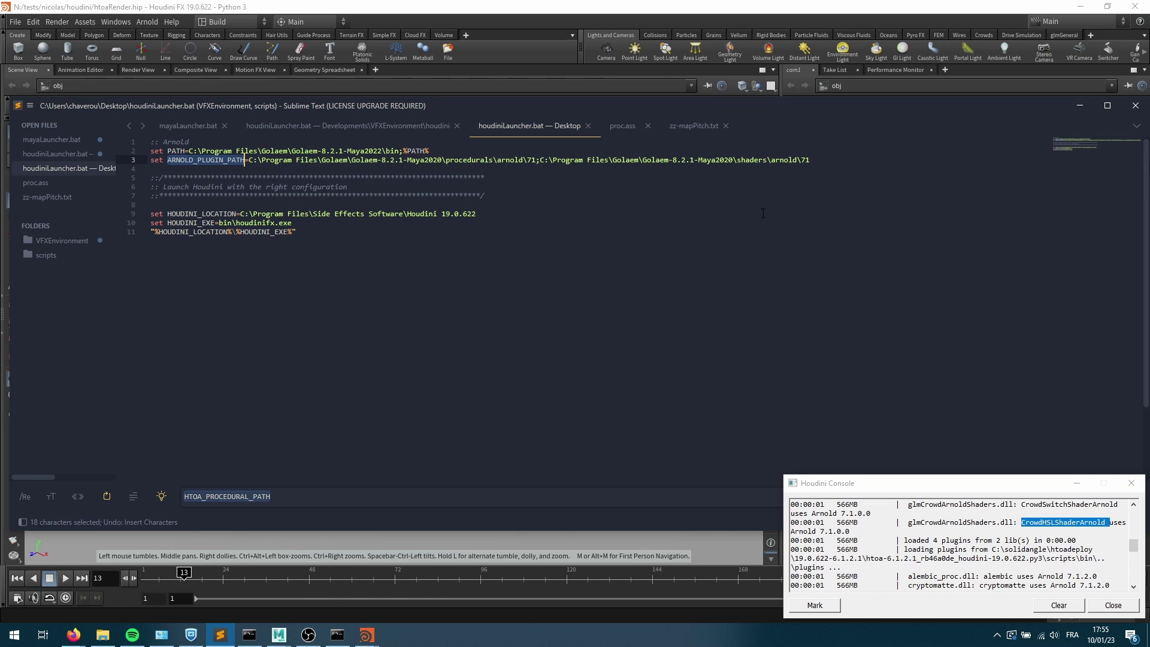
{"action": "key", "text": "ctrl+c"}
{"action": "left_click", "coordinate": [835, 156]}
{"action": "type", "text": ";%%"}
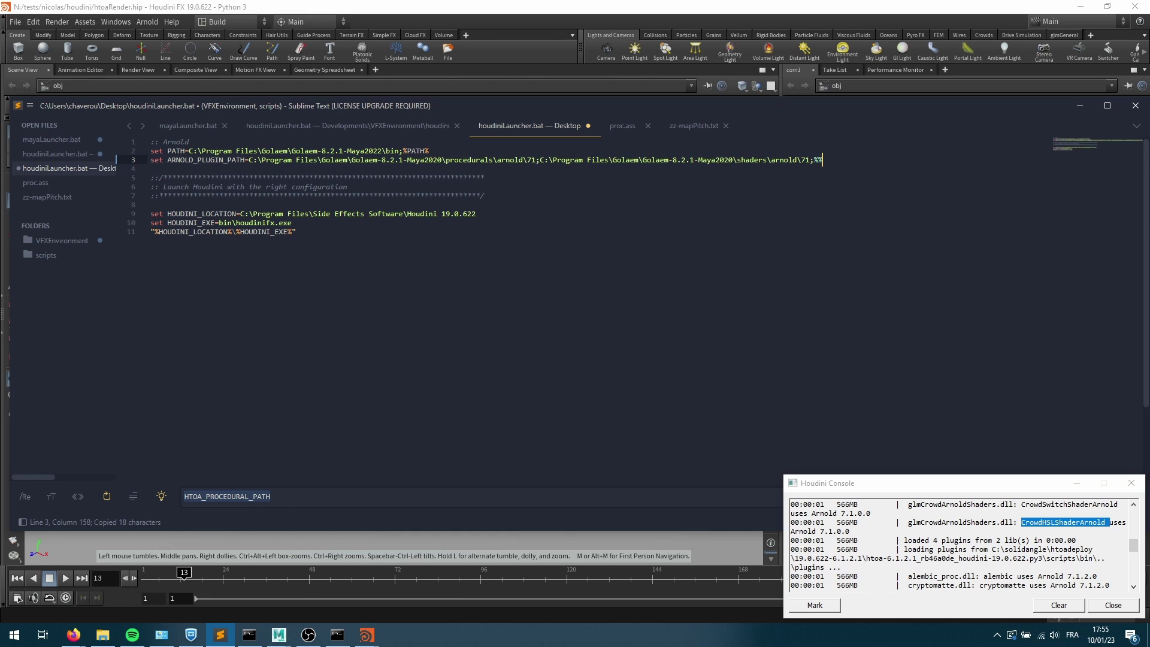
{"action": "key", "text": "ctrl+v"}
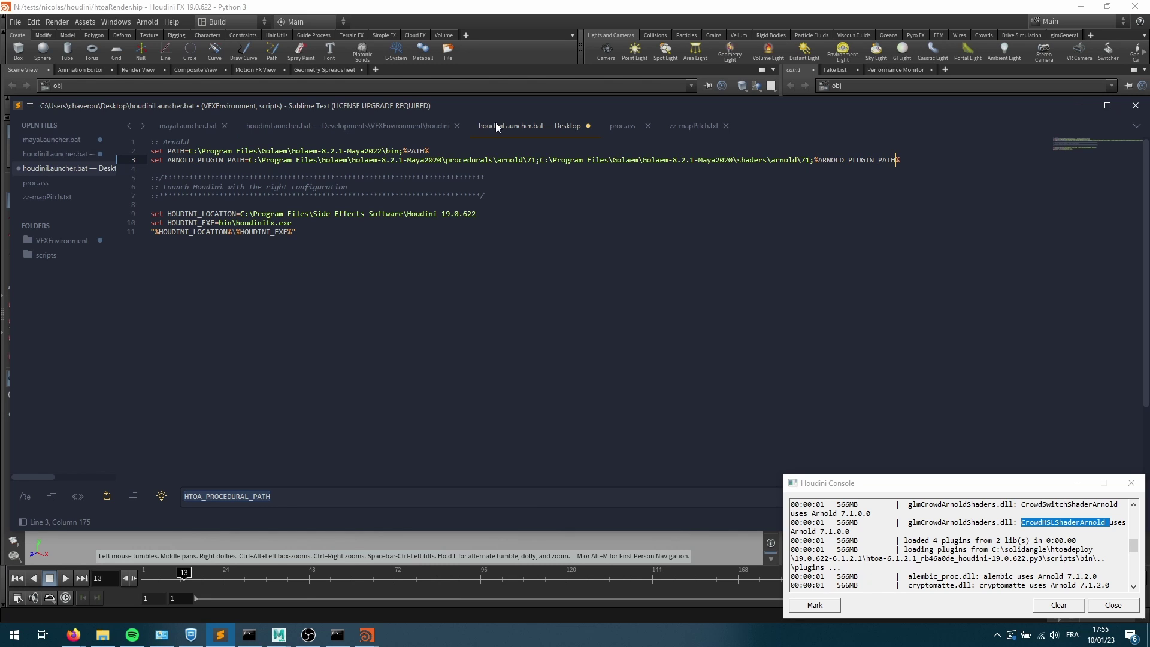
{"action": "key", "text": "ctrl+s"}
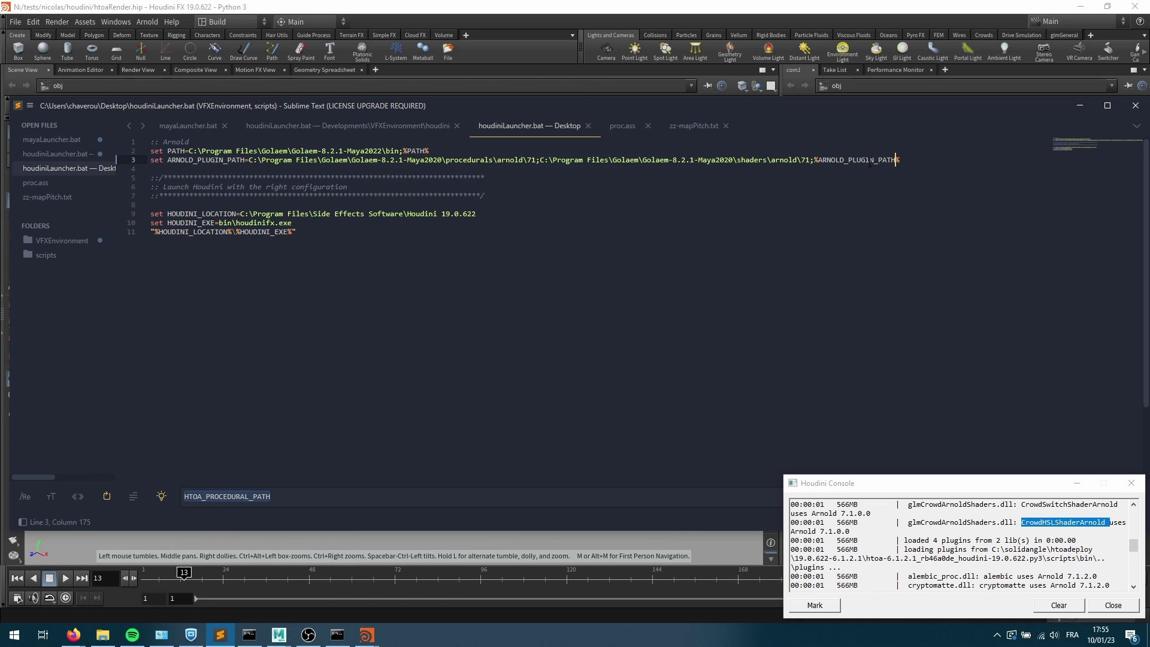
Compare the appended variable with %PATH% on line 2, then return to the Houdini console
{"action": "double_click", "coordinate": [842, 157]}
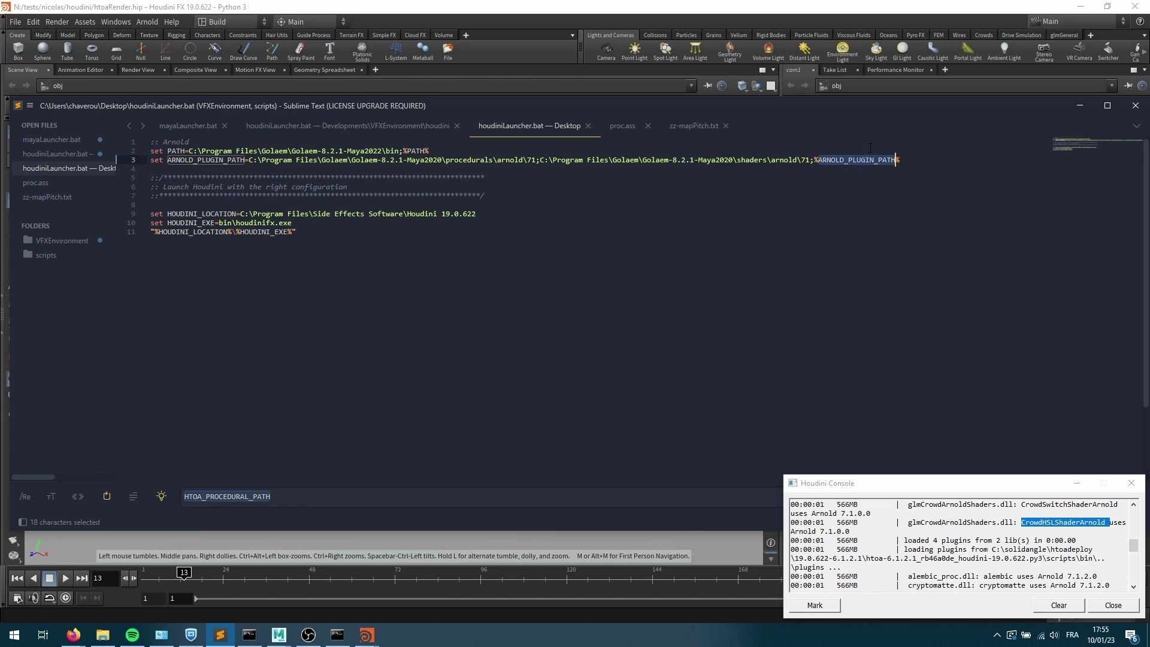
{"action": "double_click", "coordinate": [415, 151]}
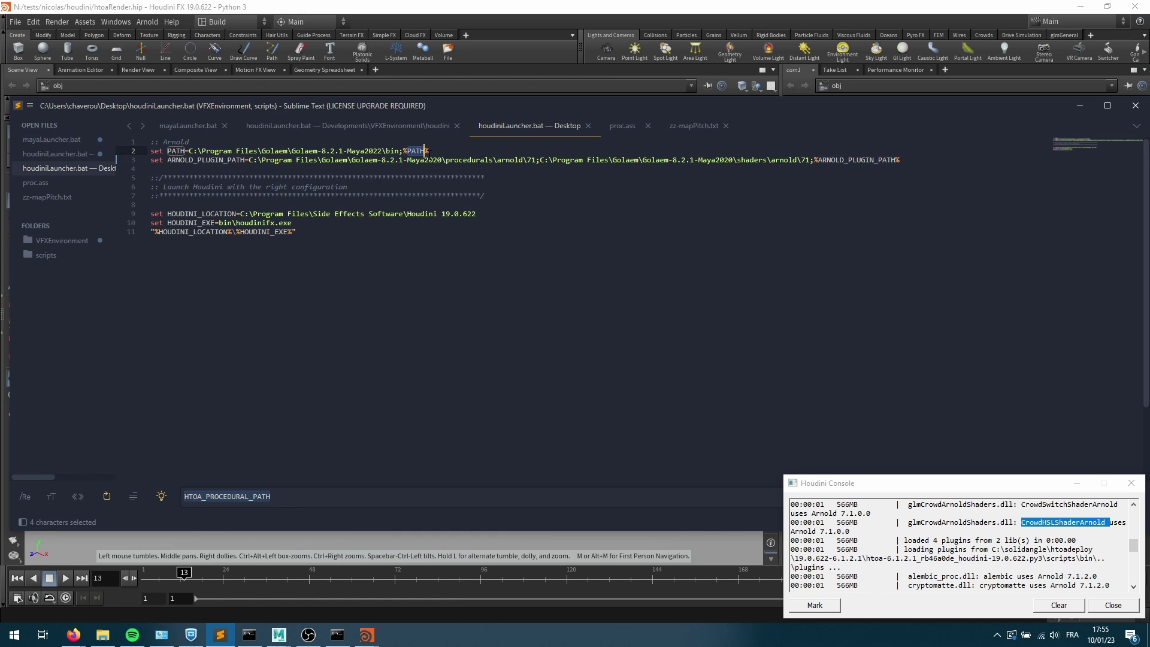
{"action": "double_click", "coordinate": [879, 160]}
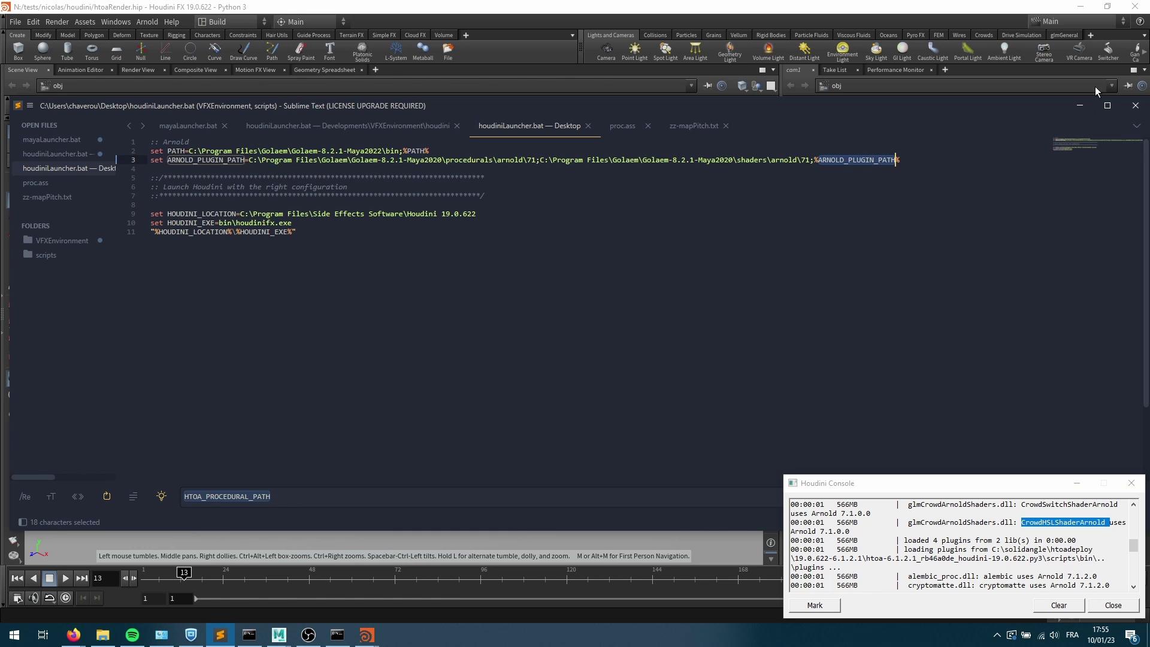
{"action": "left_click", "coordinate": [1080, 105]}
{"action": "scroll", "coordinate": [1018, 520], "scroll_direction": "up", "scroll_amount": 2}
{"action": "scroll", "coordinate": [1018, 520], "scroll_direction": "down", "scroll_amount": 2}
{"action": "scroll", "coordinate": [1042, 544], "scroll_direction": "up", "scroll_amount": 2}
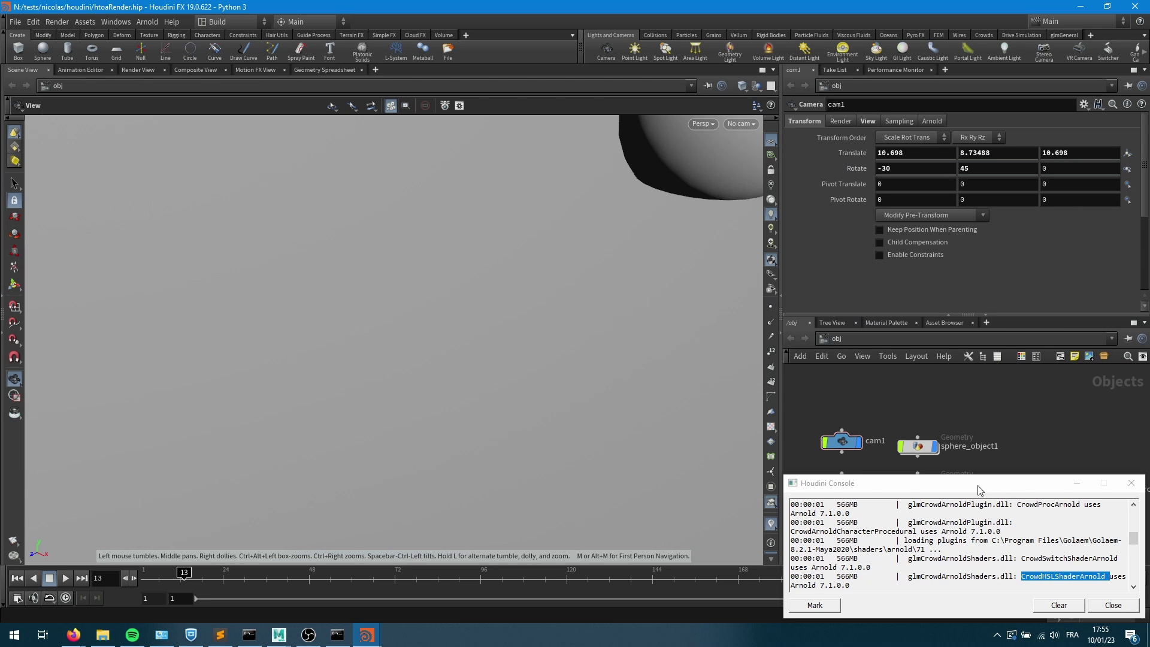
Add an Arnold Procedural node to the /obj network near the camera and sphere
{"action": "left_click_drag", "start_coordinate": [980, 482], "coordinate": [565, 473]}
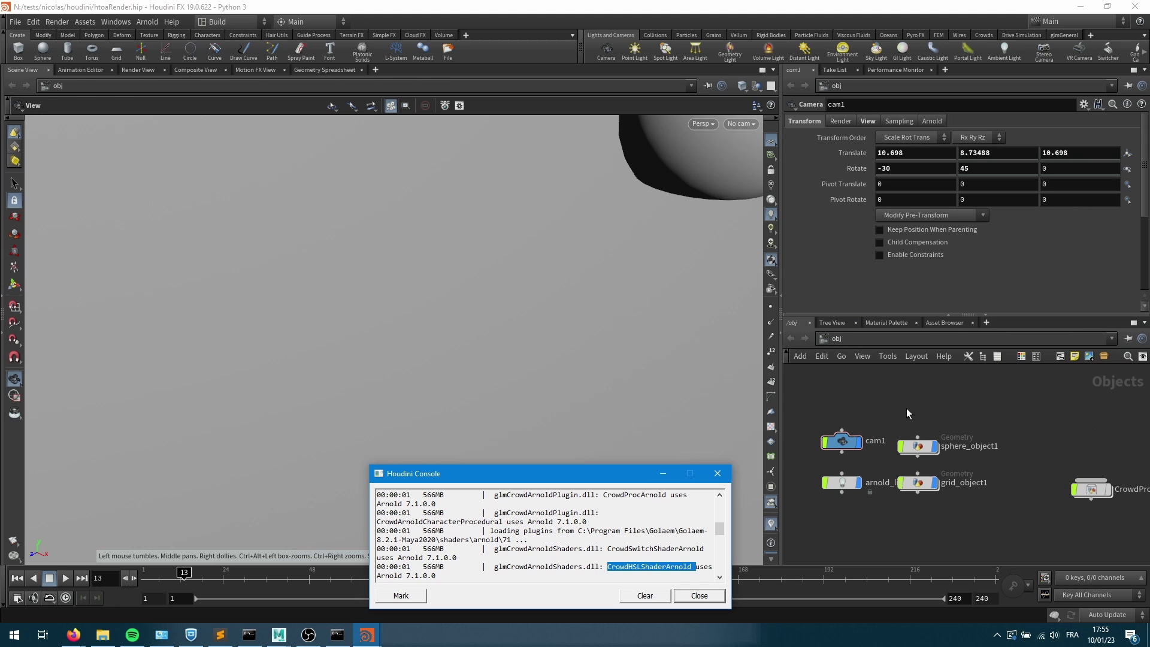
{"action": "middle_click_drag", "start_coordinate": [895, 406], "coordinate": [996, 391]}
{"action": "scroll", "coordinate": [1006, 432], "scroll_direction": "up", "scroll_amount": 3}
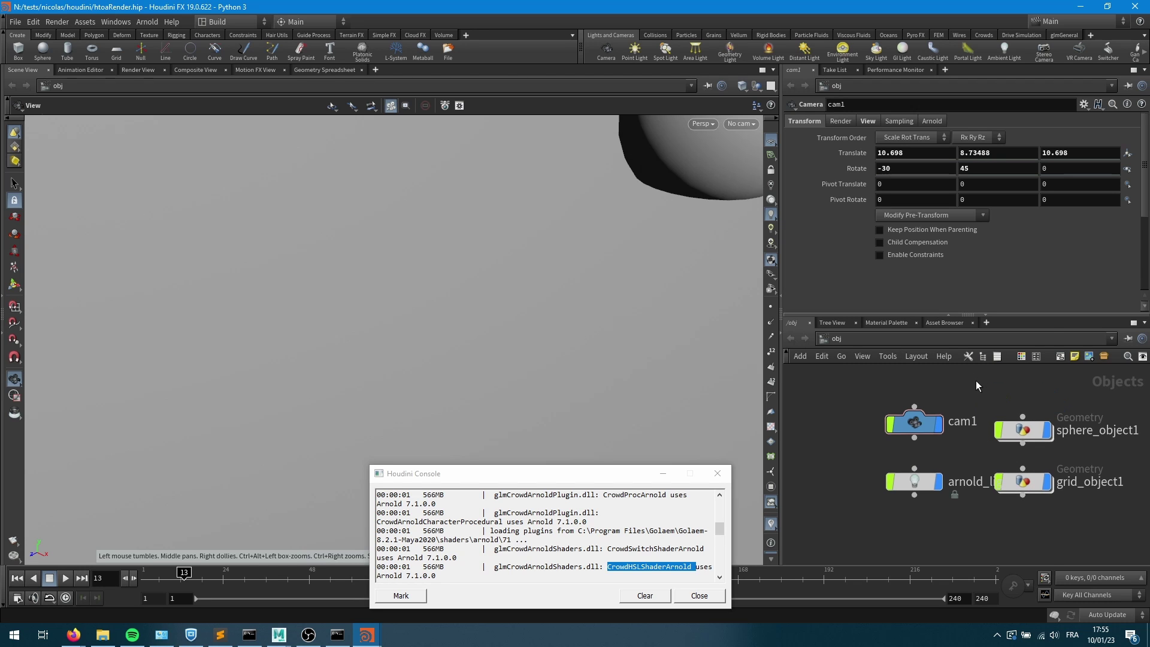
{"action": "key", "text": "Tab"}
{"action": "mouse_move", "coordinate": [1002, 310]}
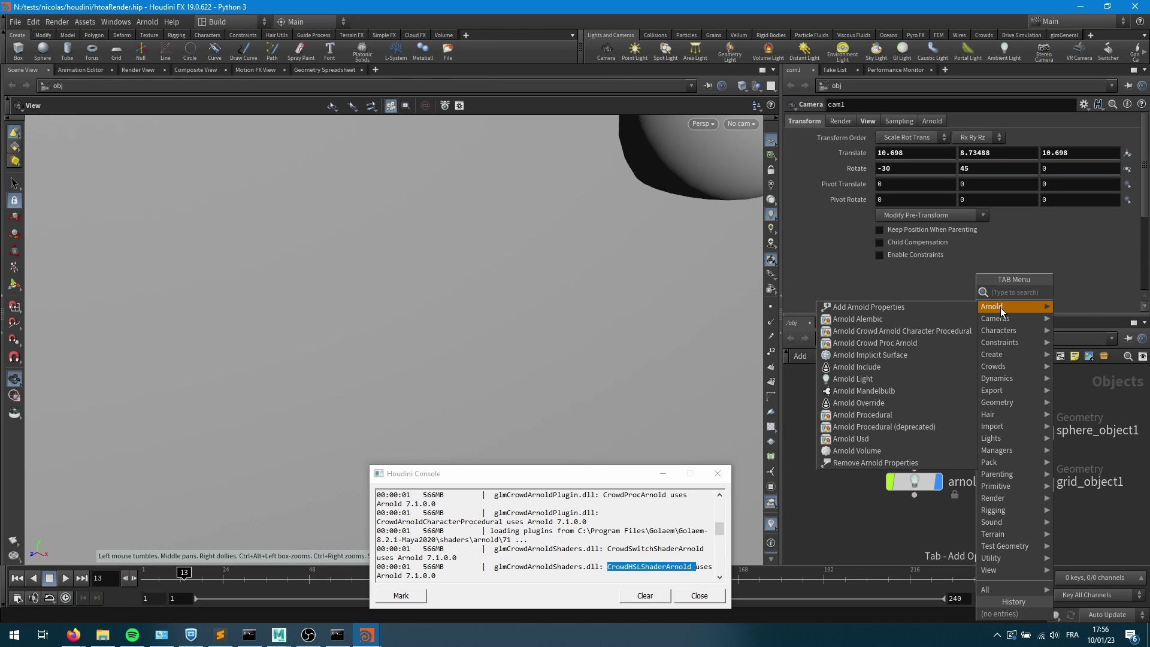
{"action": "left_click", "coordinate": [864, 418]}
{"action": "left_click", "coordinate": [833, 397]}
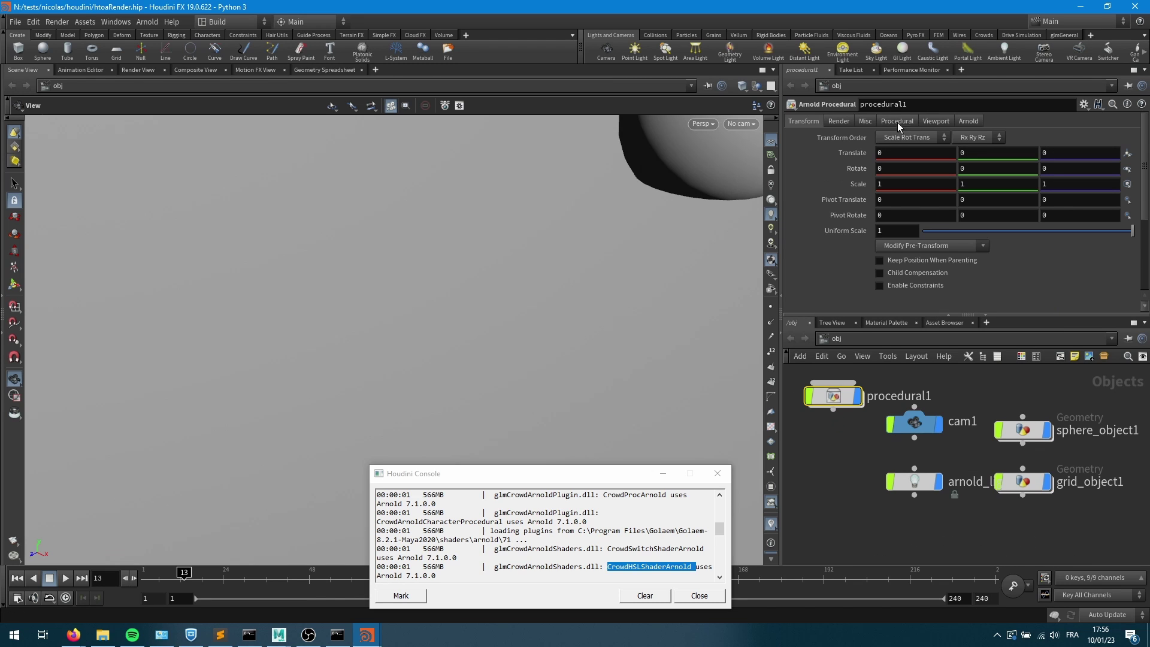
Set the procedural's Geometry File to proc.ass in N:/tests/nicolas/arnold
{"action": "left_click", "coordinate": [904, 123]}
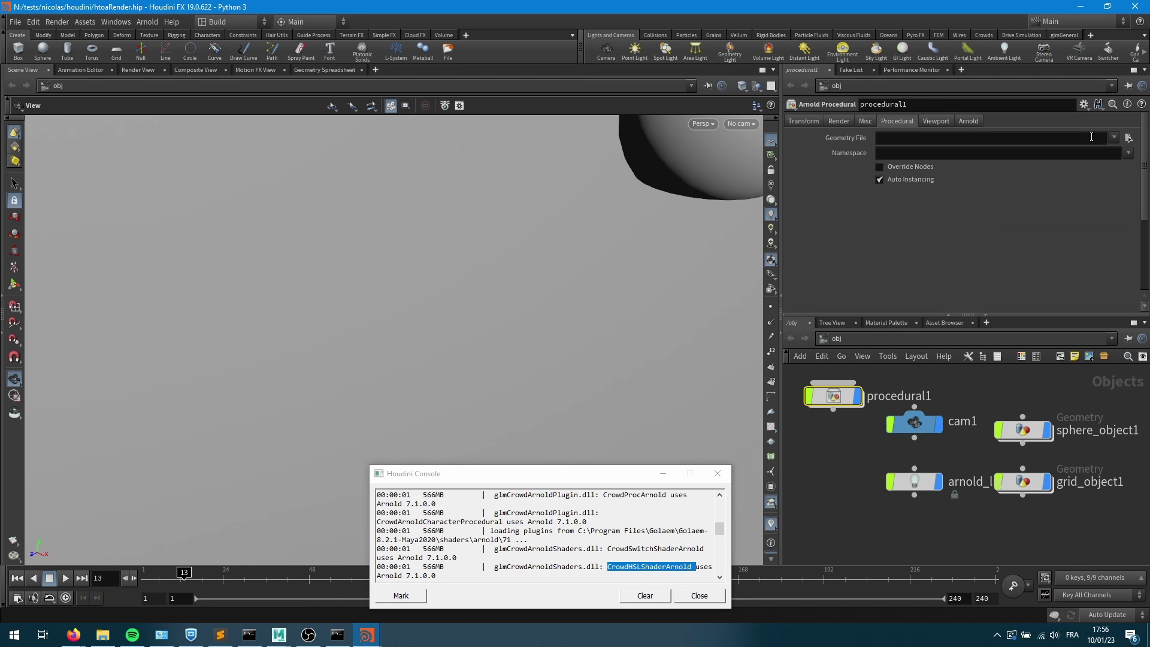
{"action": "left_click", "coordinate": [1129, 138]}
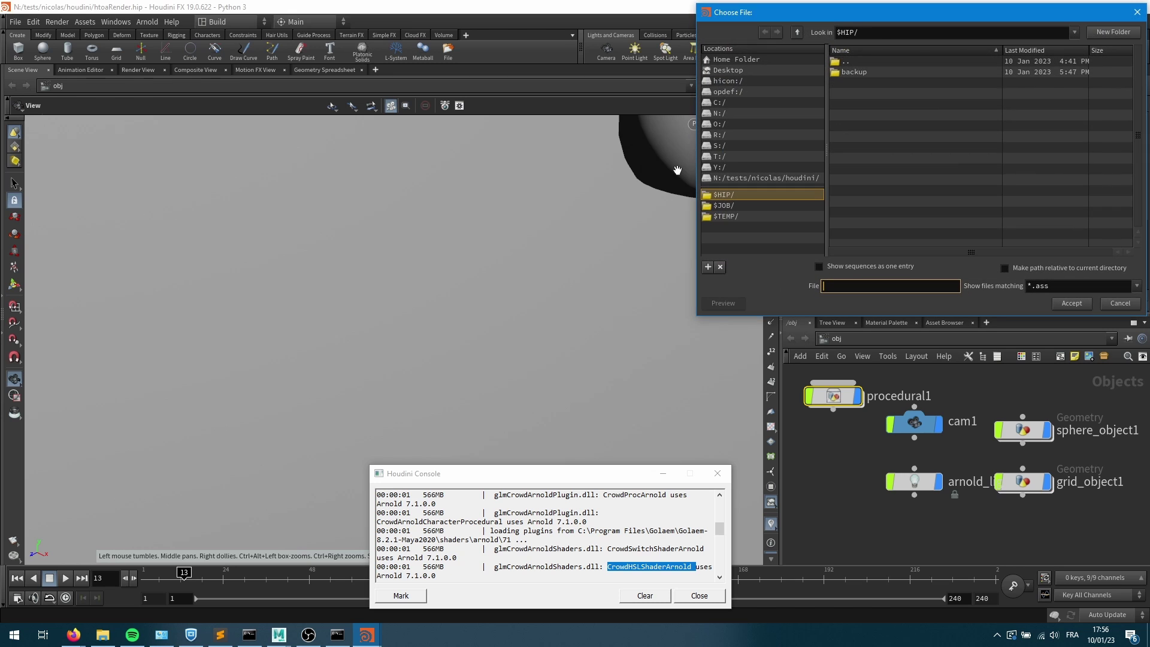
{"action": "left_click", "coordinate": [103, 634]}
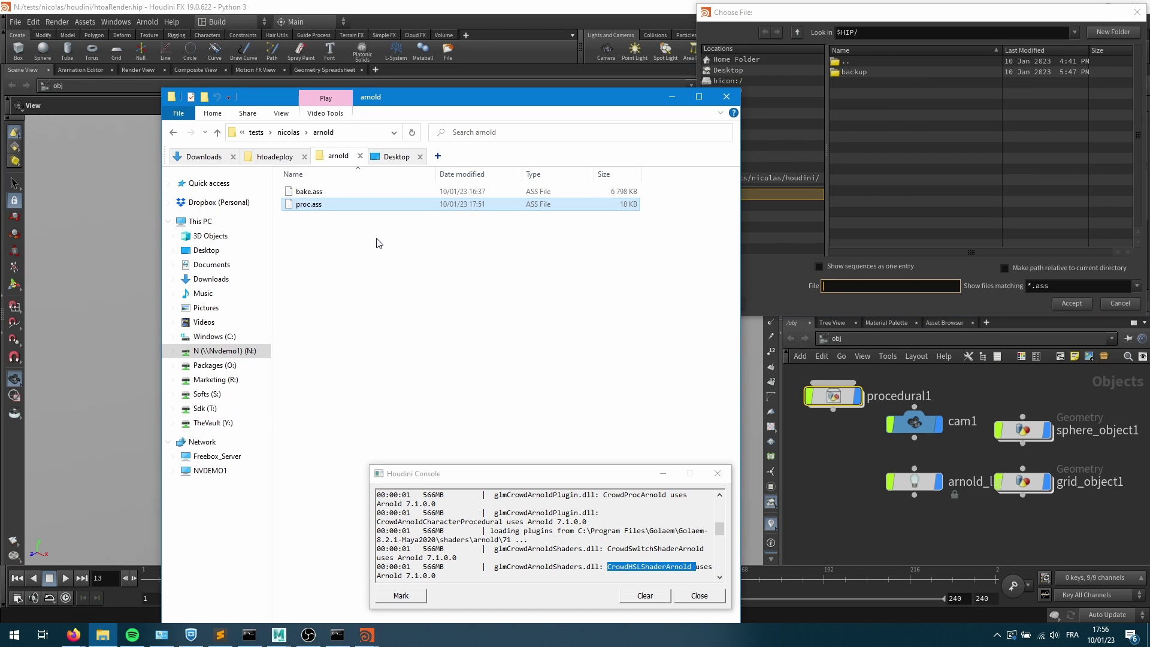
{"action": "left_click", "coordinate": [370, 133]}
{"action": "key", "text": "ctrl+c"}
{"action": "left_click", "coordinate": [726, 96]}
{"action": "key", "text": "ctrl+v"}
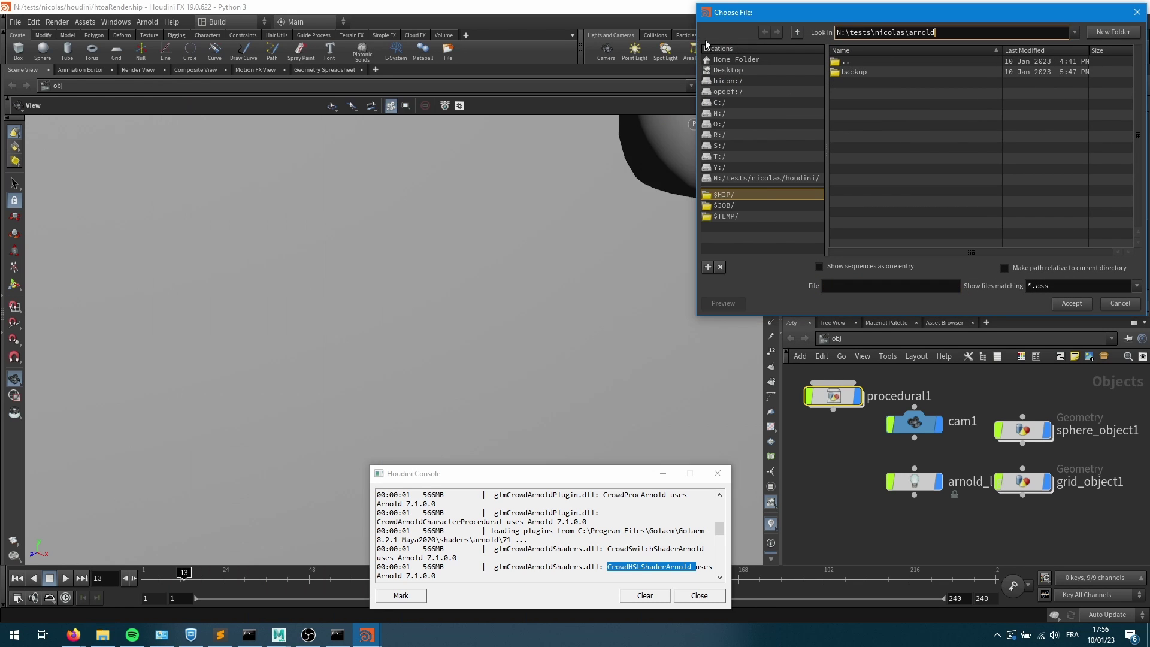
{"action": "key", "text": "Return"}
{"action": "double_click", "coordinate": [858, 84]}
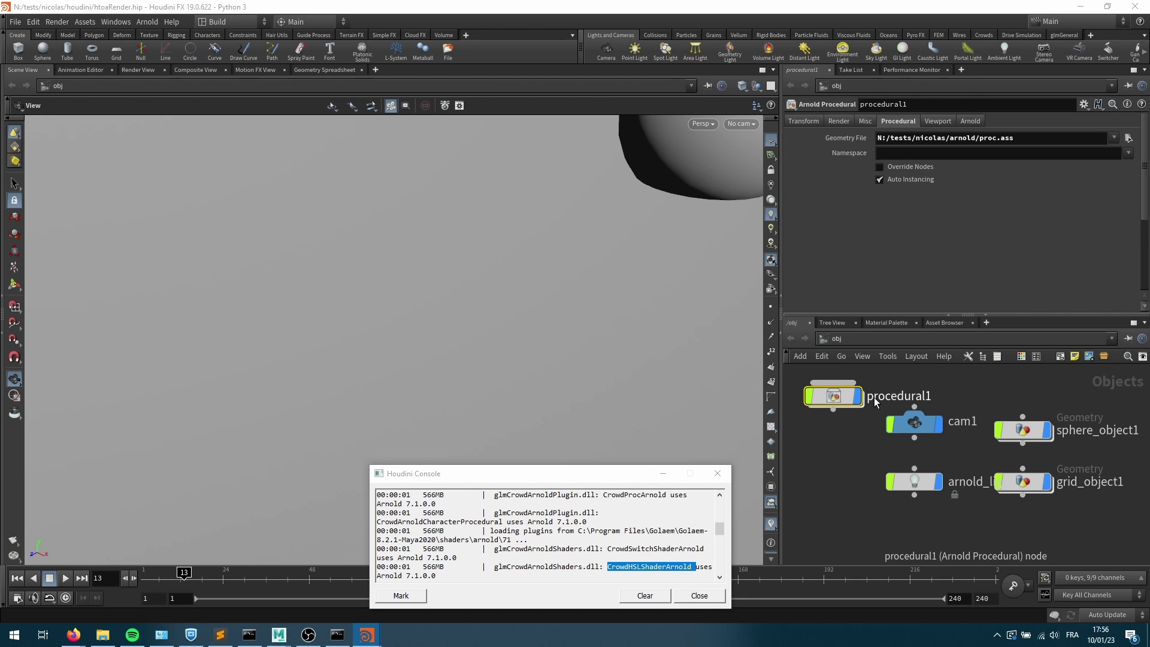
Make procedural1 display as Bounding Box per Node in the viewport
{"action": "left_click", "coordinate": [938, 122]}
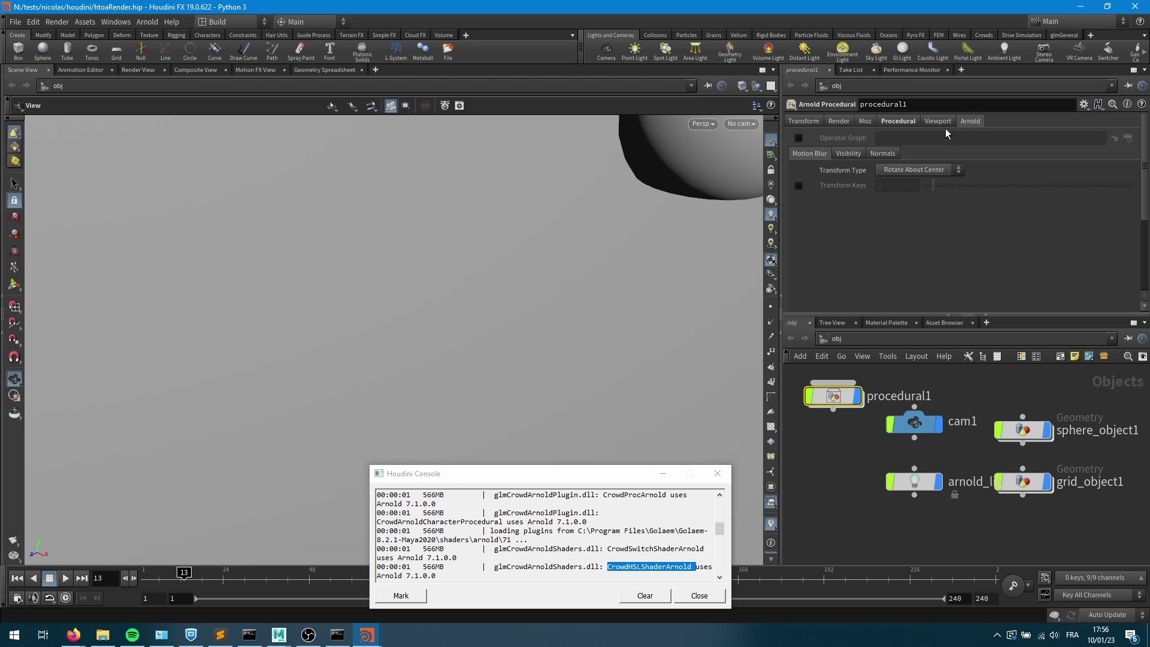
{"action": "left_click", "coordinate": [925, 185]}
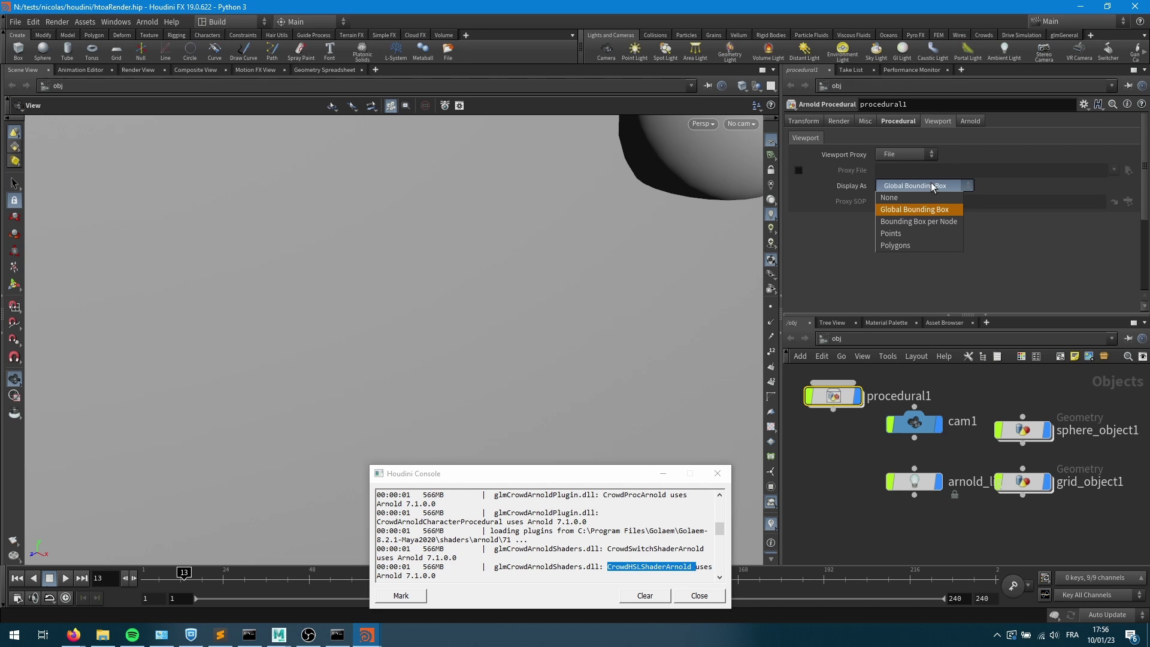
{"action": "left_click", "coordinate": [908, 220]}
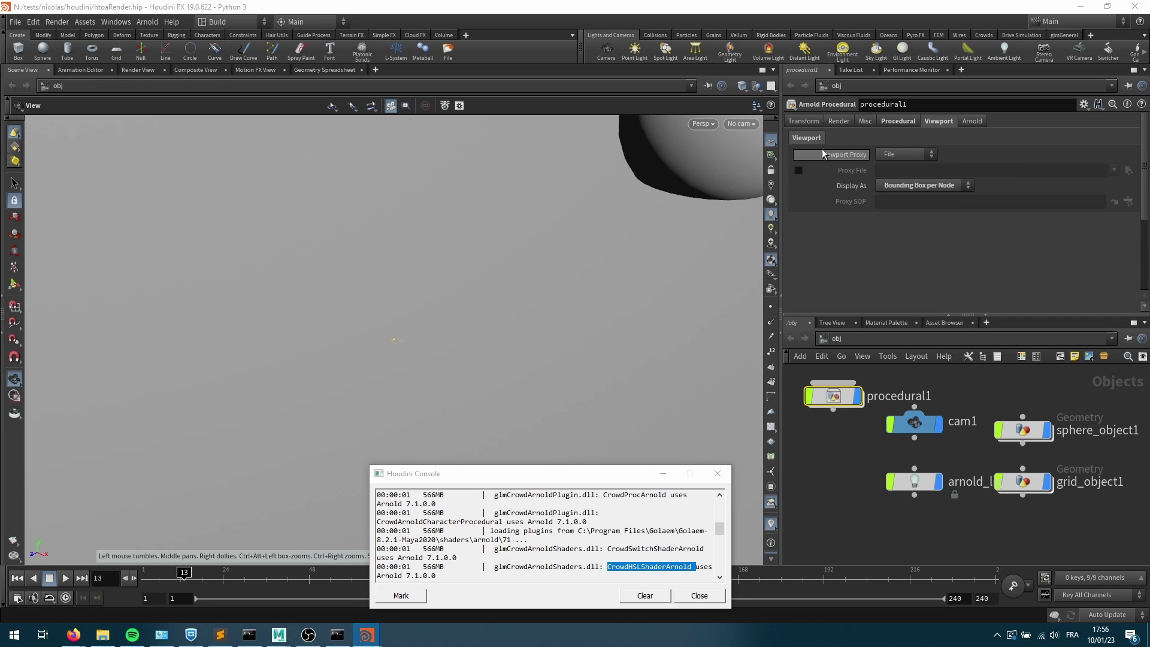
Scale procedural1 to 100 on X, Y and Z
{"action": "left_click", "coordinate": [806, 121]}
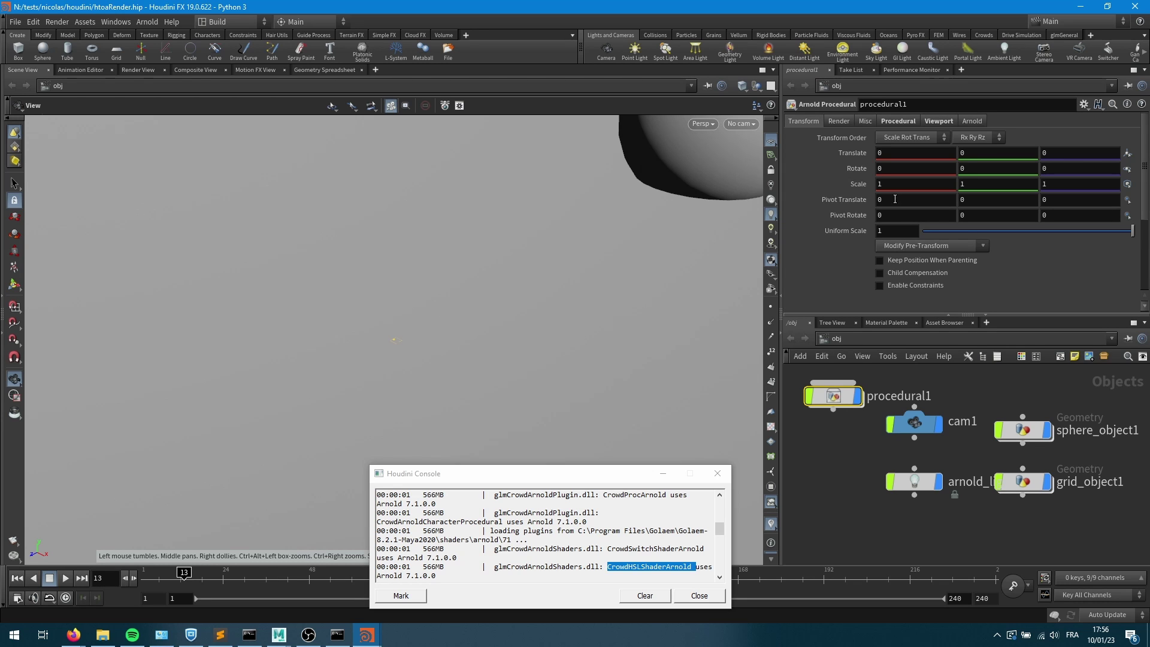
{"action": "double_click", "coordinate": [879, 184]}
{"action": "type", "text": "100"}
{"action": "key", "text": "Tab"}
{"action": "type", "text": "100"}
{"action": "key", "text": "Tab"}
{"action": "type", "text": "100"}
{"action": "key", "text": "Tab"}
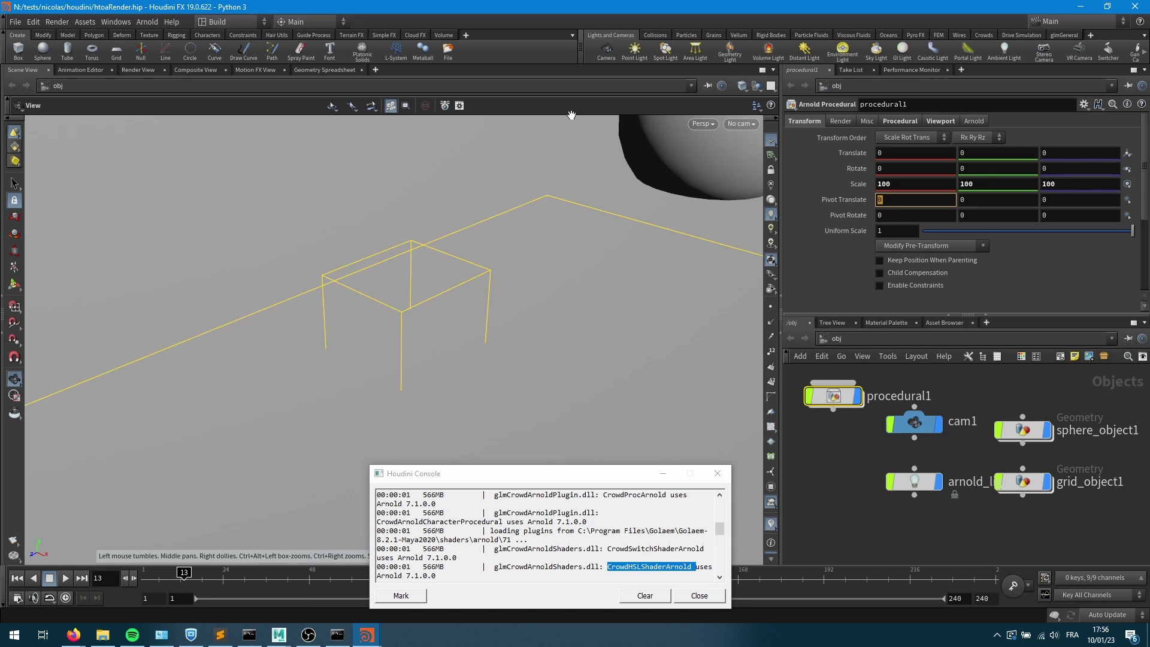
{"action": "left_click_drag", "start_coordinate": [570, 133], "coordinate": [539, 273]}
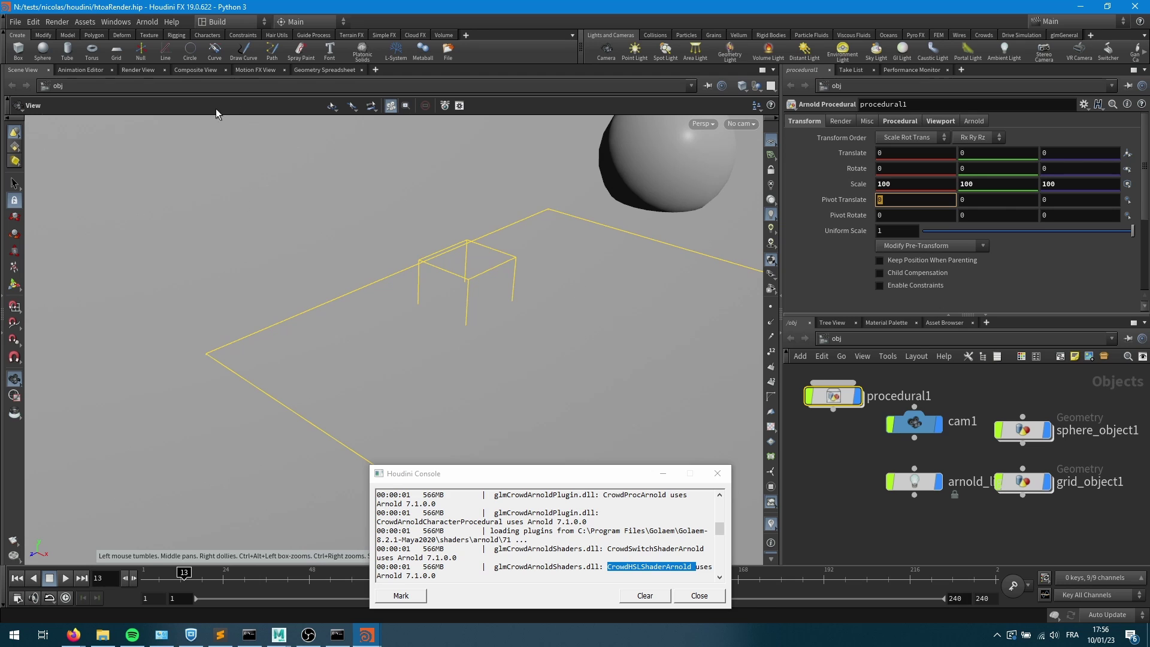
Open the Render View, then check the Maya crowd at frame 10 and return
{"action": "left_click", "coordinate": [139, 70]}
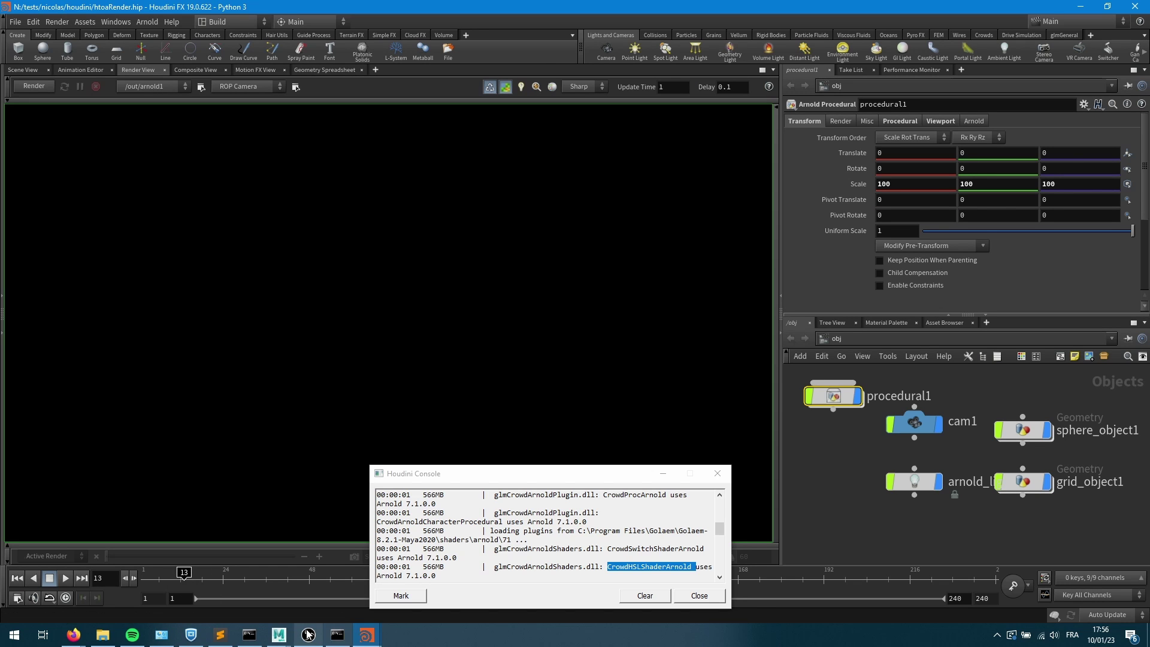
{"action": "left_click", "coordinate": [321, 602]}
{"action": "left_click_drag", "start_coordinate": [56, 553], "coordinate": [3, 549]}
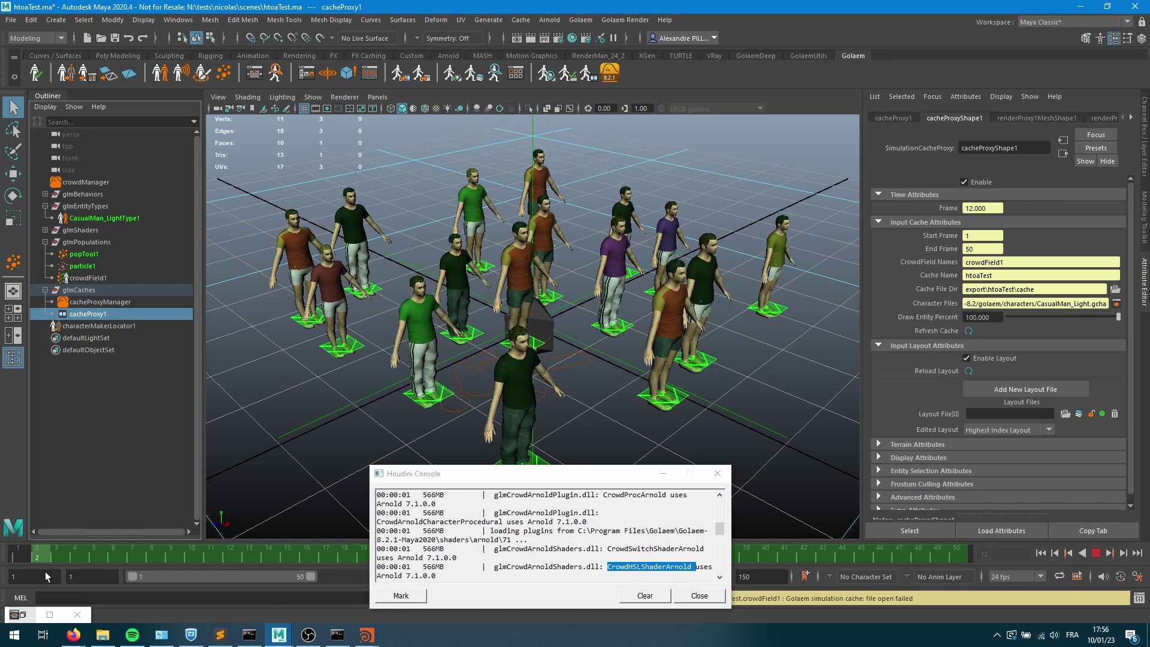
{"action": "left_click_drag", "start_coordinate": [165, 566], "coordinate": [196, 566]}
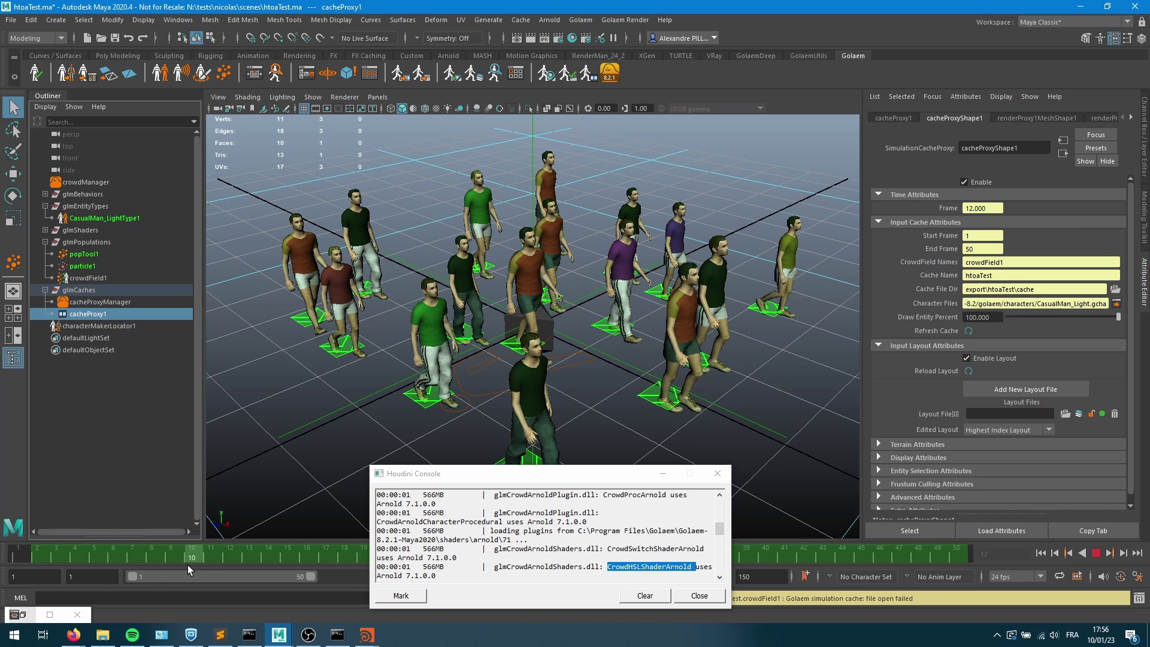
{"action": "key", "text": "alt+Tab"}
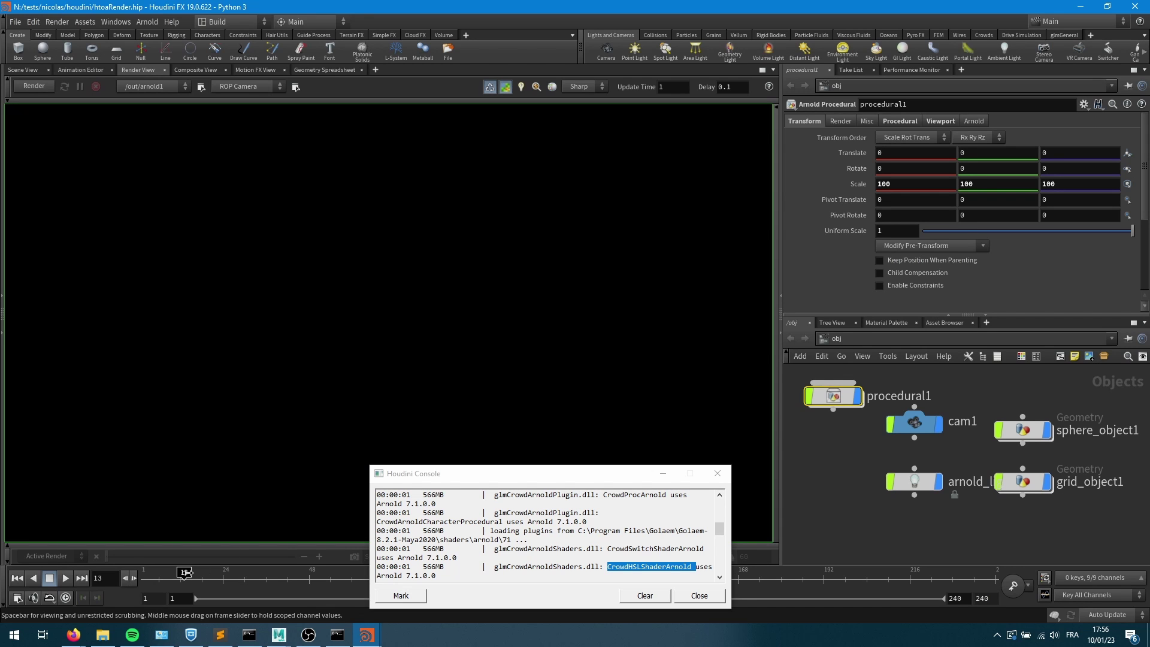
Render the crowd in Arnold and compare the result against the Maya scene
{"action": "left_click", "coordinate": [35, 87]}
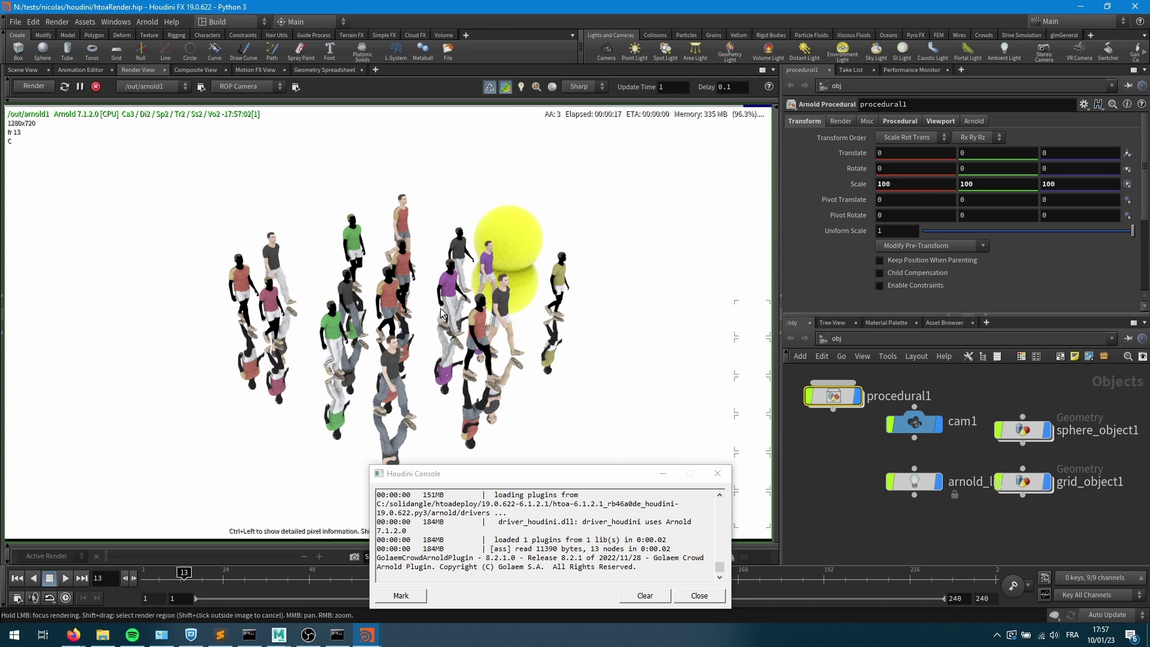
{"action": "key", "text": "alt+Tab"}
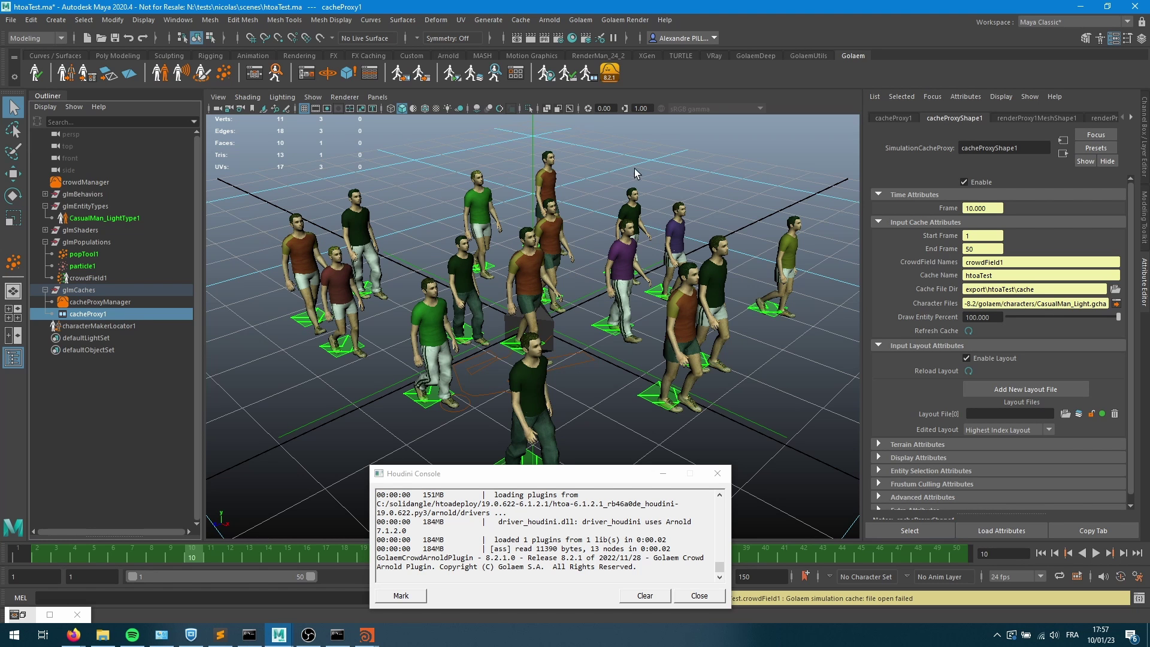
{"action": "key", "text": "alt+Tab"}
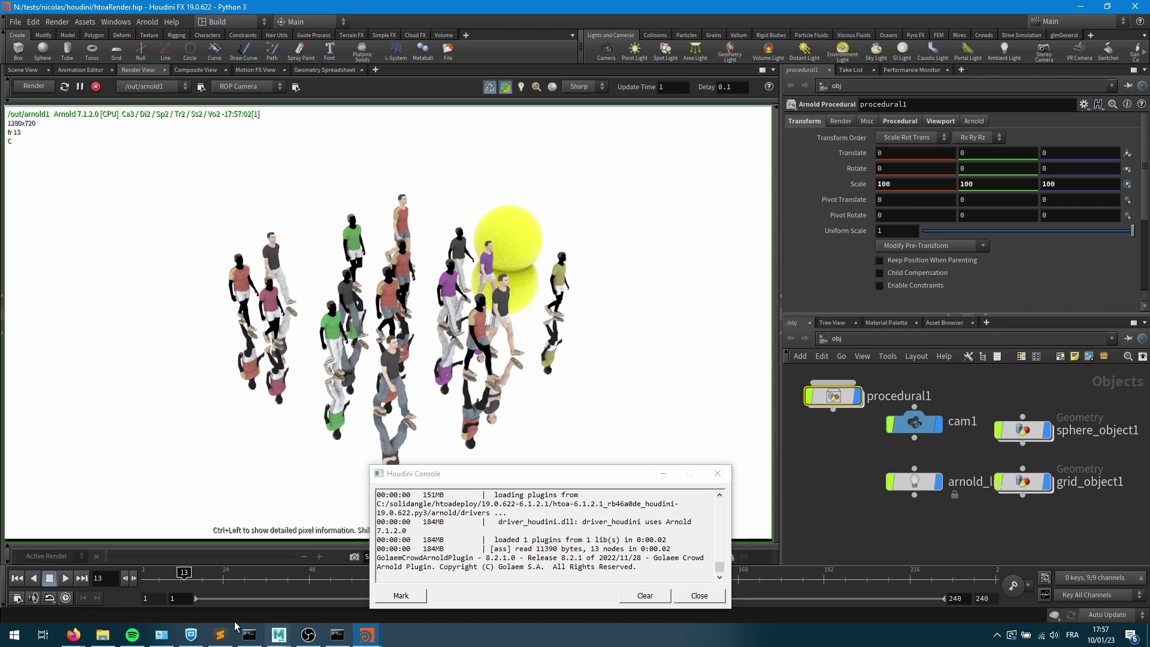
{"action": "left_click", "coordinate": [219, 634]}
{"action": "left_click", "coordinate": [620, 126]}
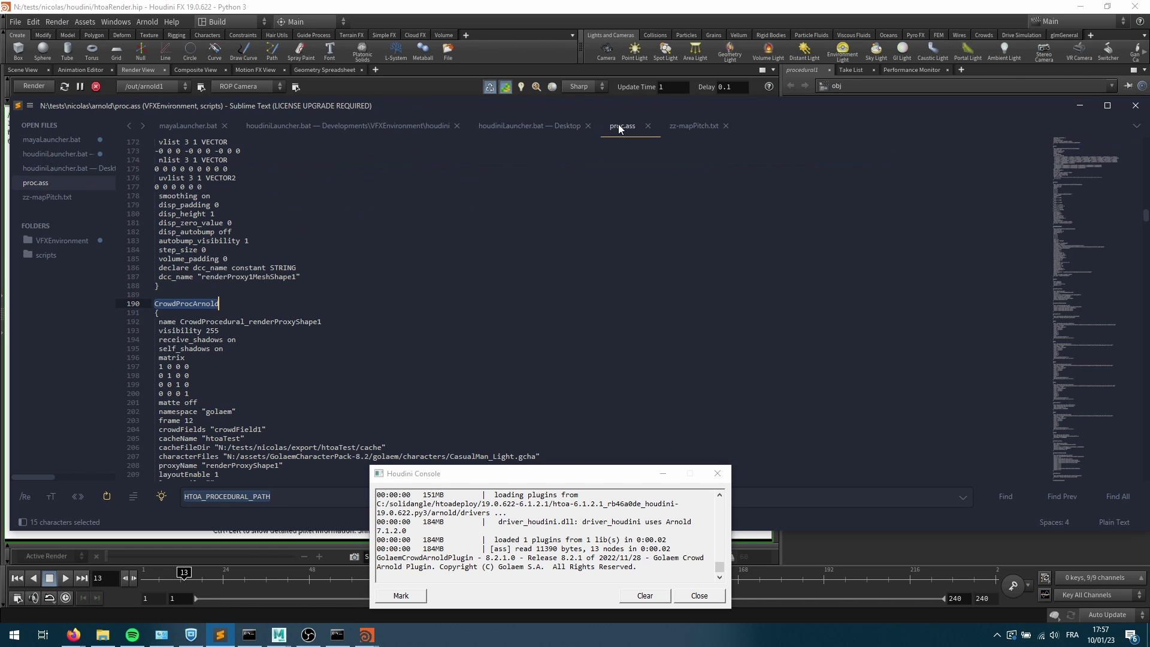
{"action": "scroll", "coordinate": [319, 289], "scroll_direction": "down", "scroll_amount": 20}
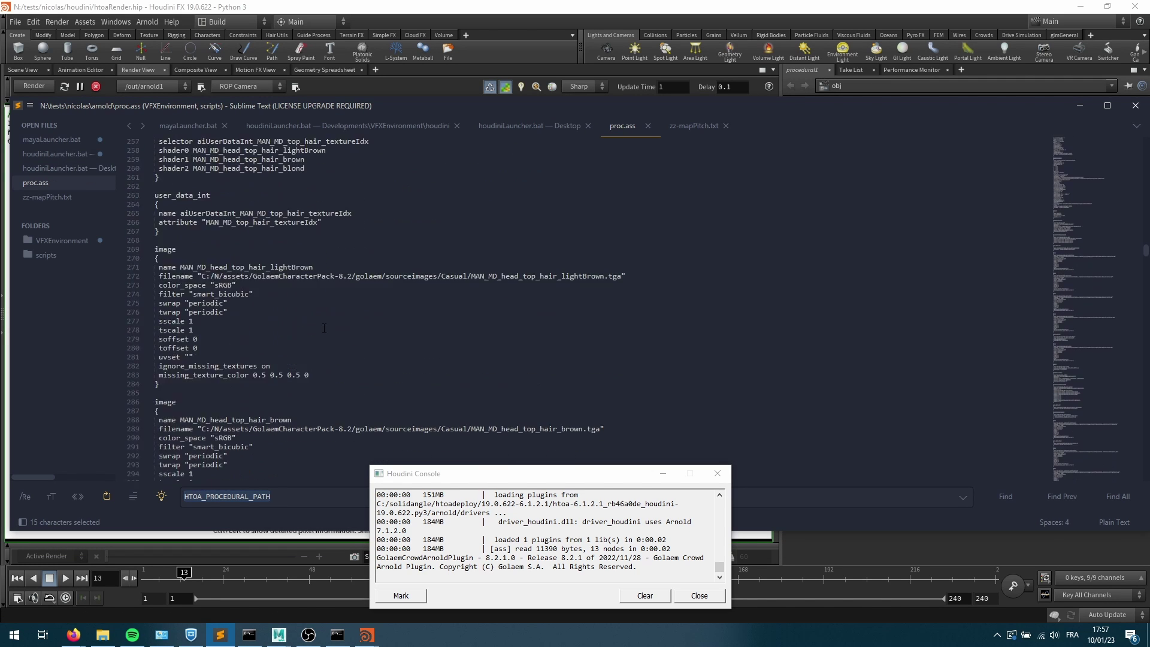
{"action": "scroll", "coordinate": [299, 155], "scroll_direction": "down", "scroll_amount": 11}
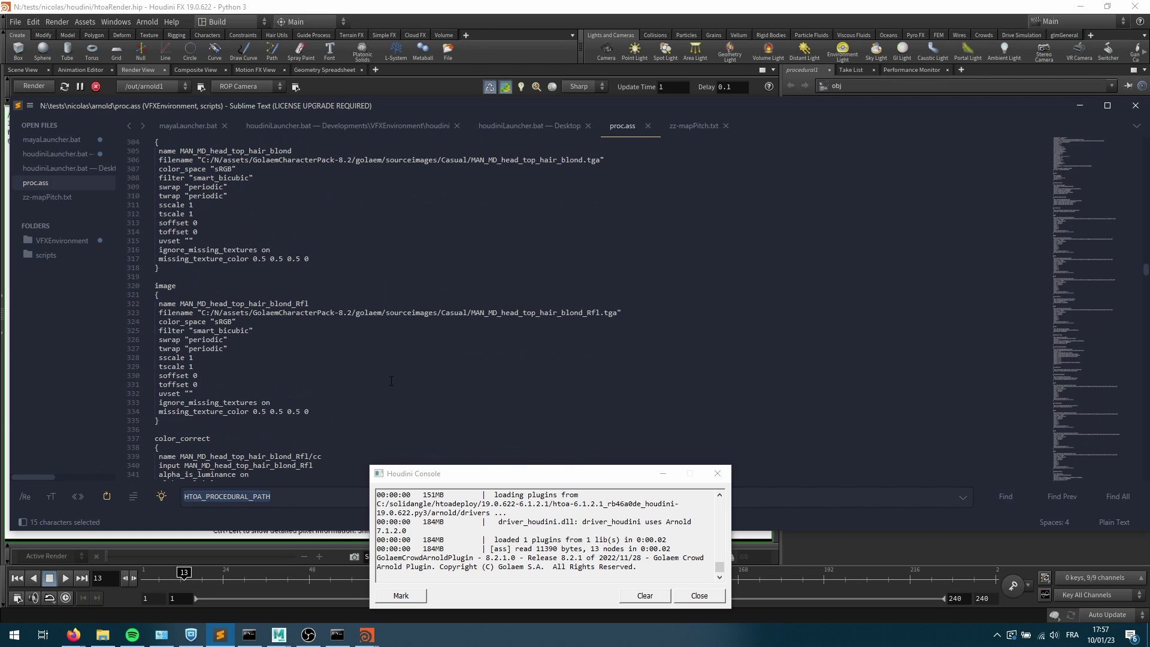
{"action": "scroll", "coordinate": [417, 334], "scroll_direction": "down", "scroll_amount": 8}
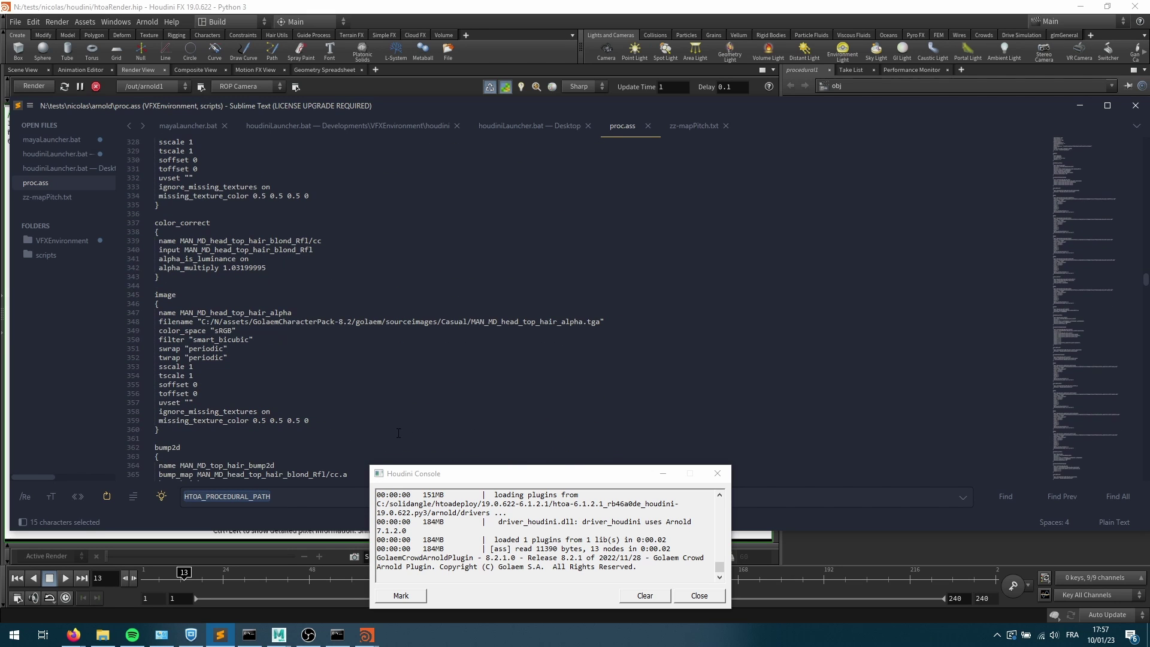
{"action": "scroll", "coordinate": [399, 433], "scroll_direction": "up", "scroll_amount": 11}
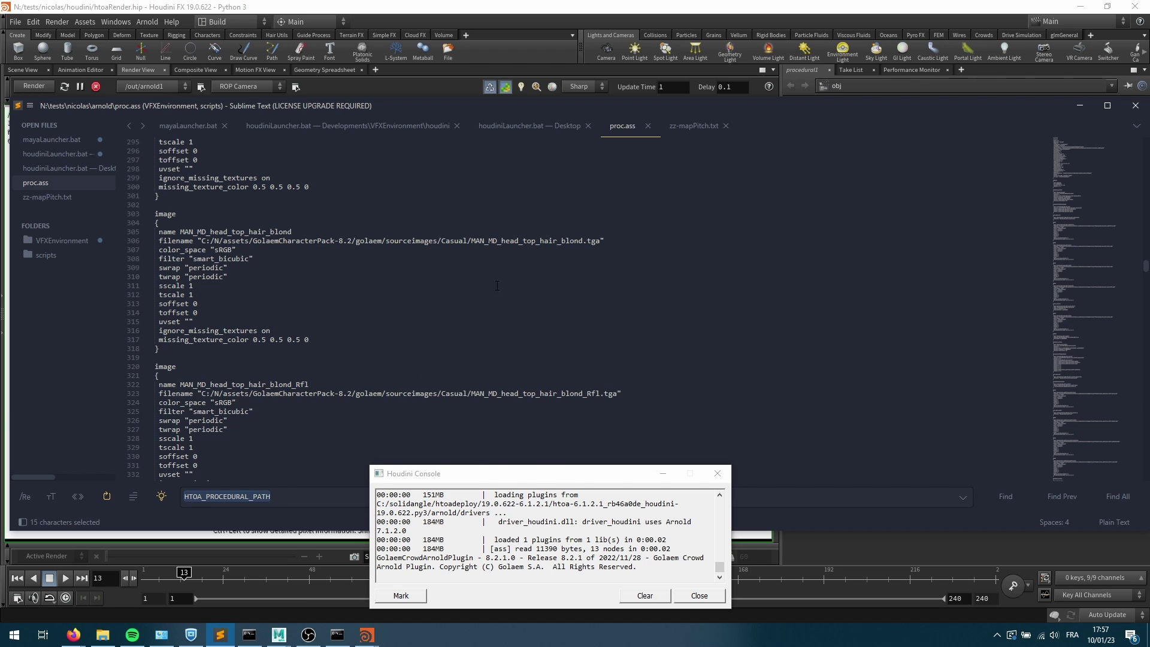
{"action": "key", "text": "alt+Tab"}
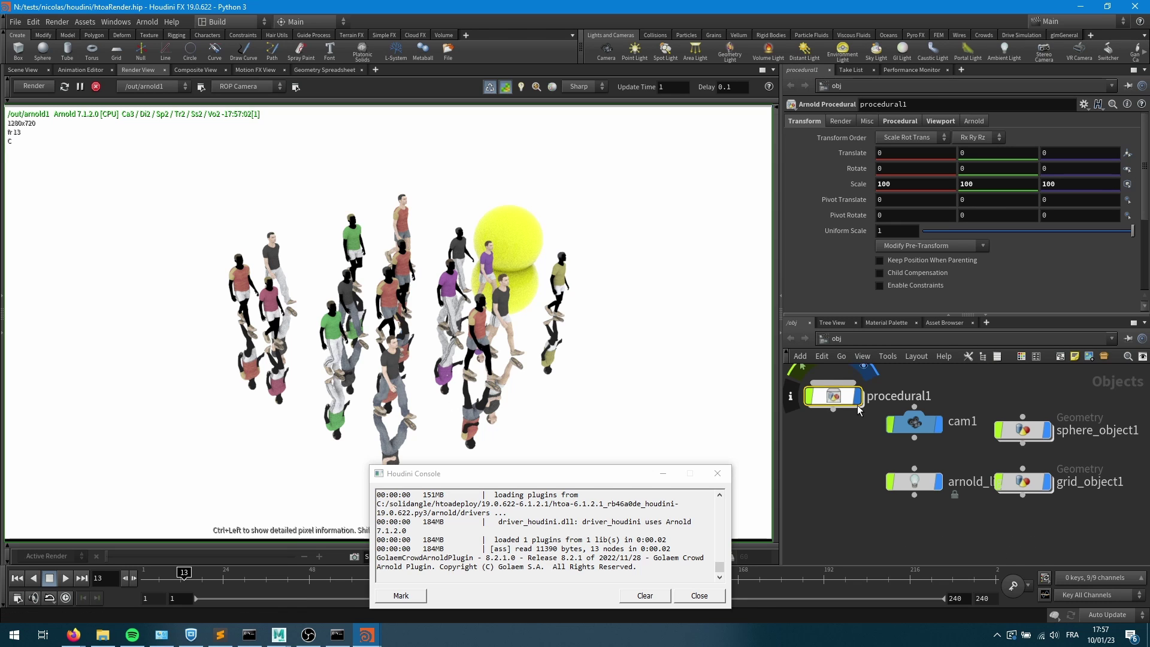
Delete procedural1, re-render without the crowd, and browse the Arnold nodes in the scene view
{"action": "key", "text": "Delete"}
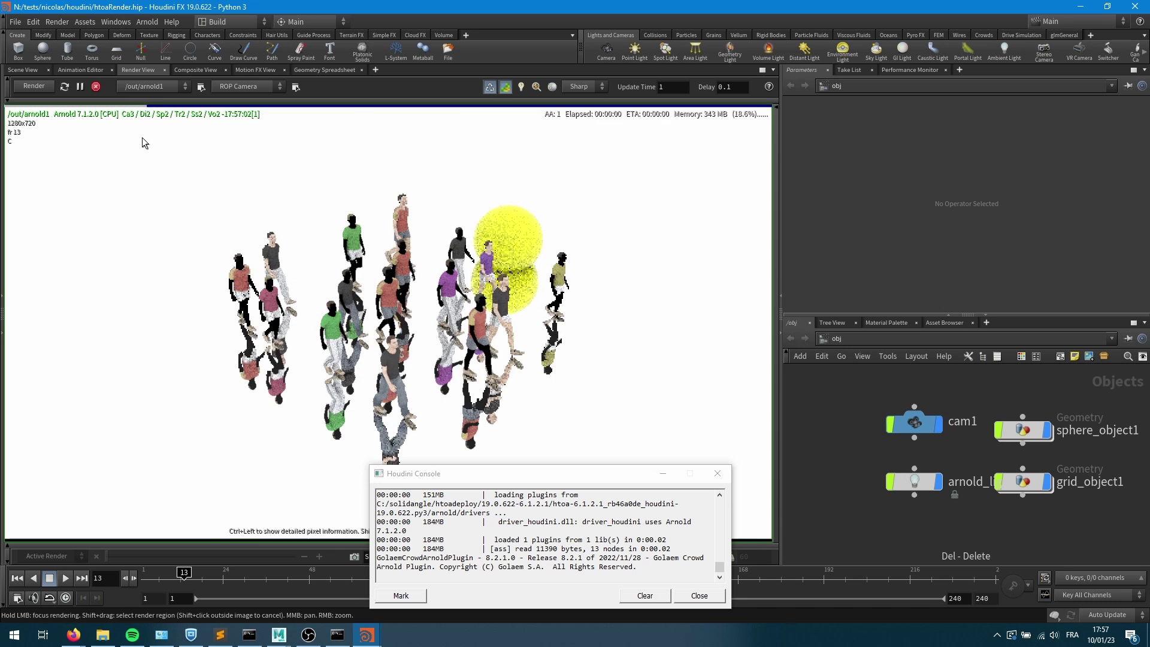
{"action": "left_click", "coordinate": [36, 87]}
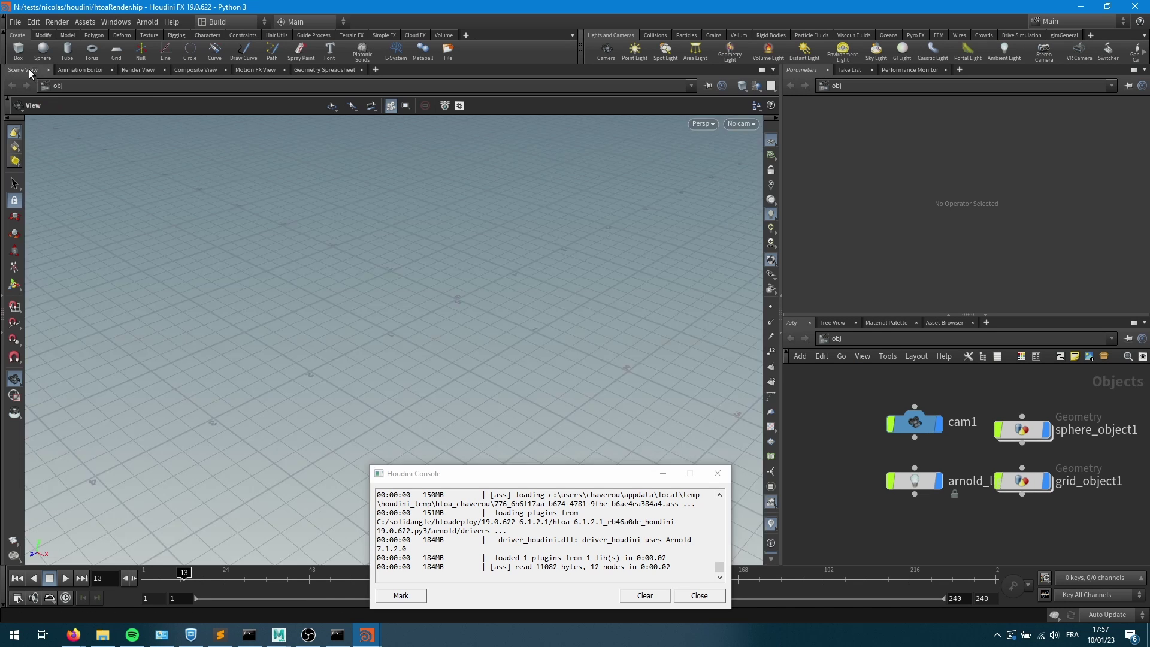
{"action": "left_click", "coordinate": [22, 70]}
{"action": "key", "text": "Tab"}
{"action": "mouse_move", "coordinate": [997, 307]}
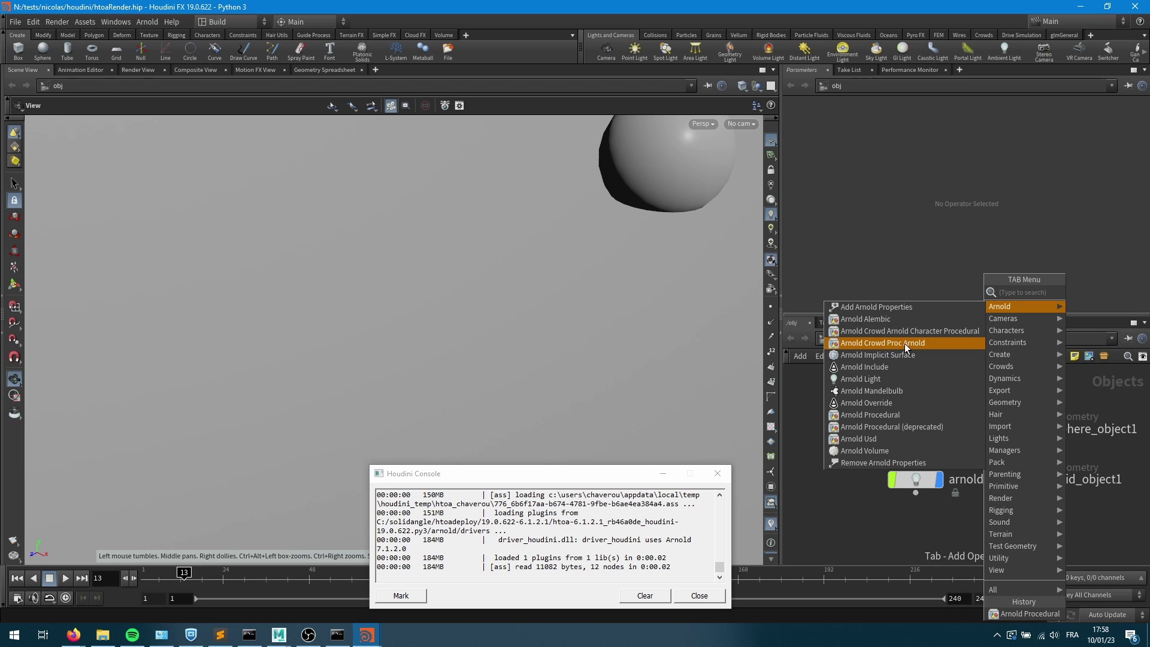
Dismiss the node menu and move CrowdProcArnold1 below grid_object1
{"action": "left_click", "coordinate": [822, 504]}
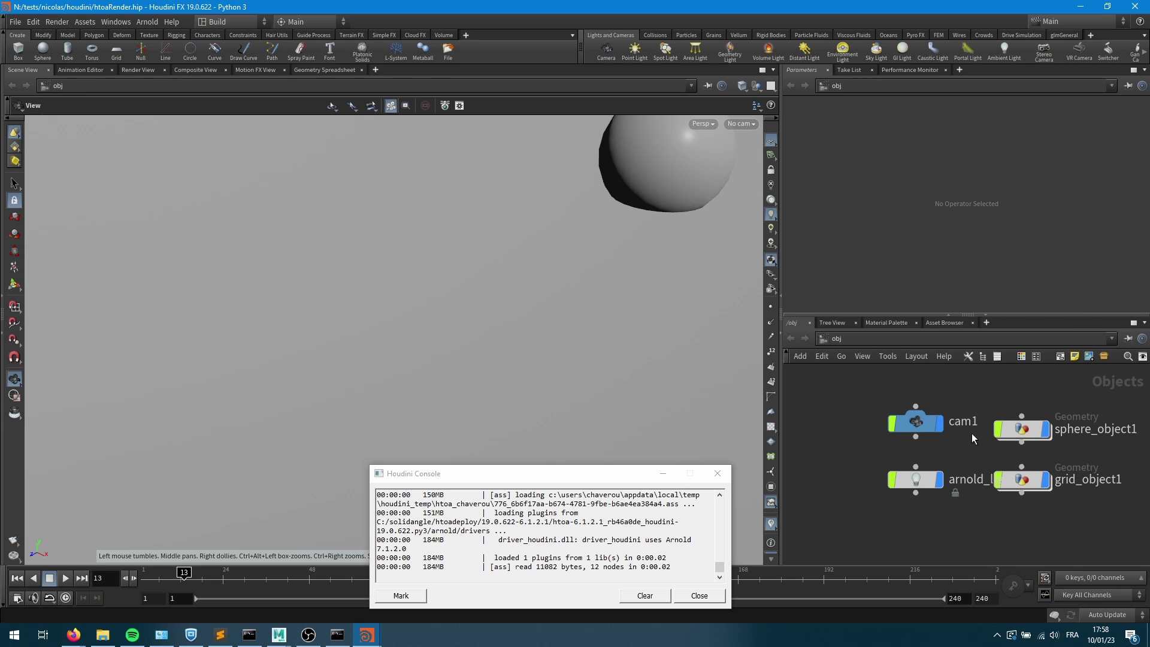
{"action": "right_click", "coordinate": [999, 439]}
{"action": "left_click", "coordinate": [985, 442]}
{"action": "middle_click_drag", "start_coordinate": [985, 443], "coordinate": [784, 428]}
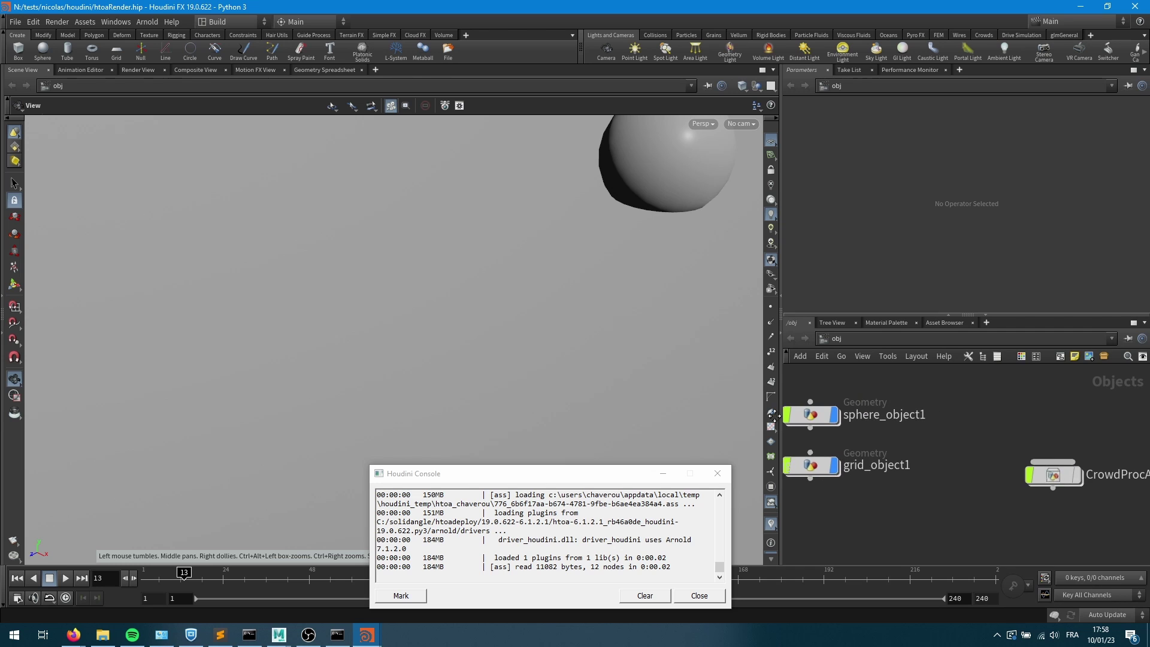
{"action": "left_click_drag", "start_coordinate": [1054, 479], "coordinate": [811, 516]}
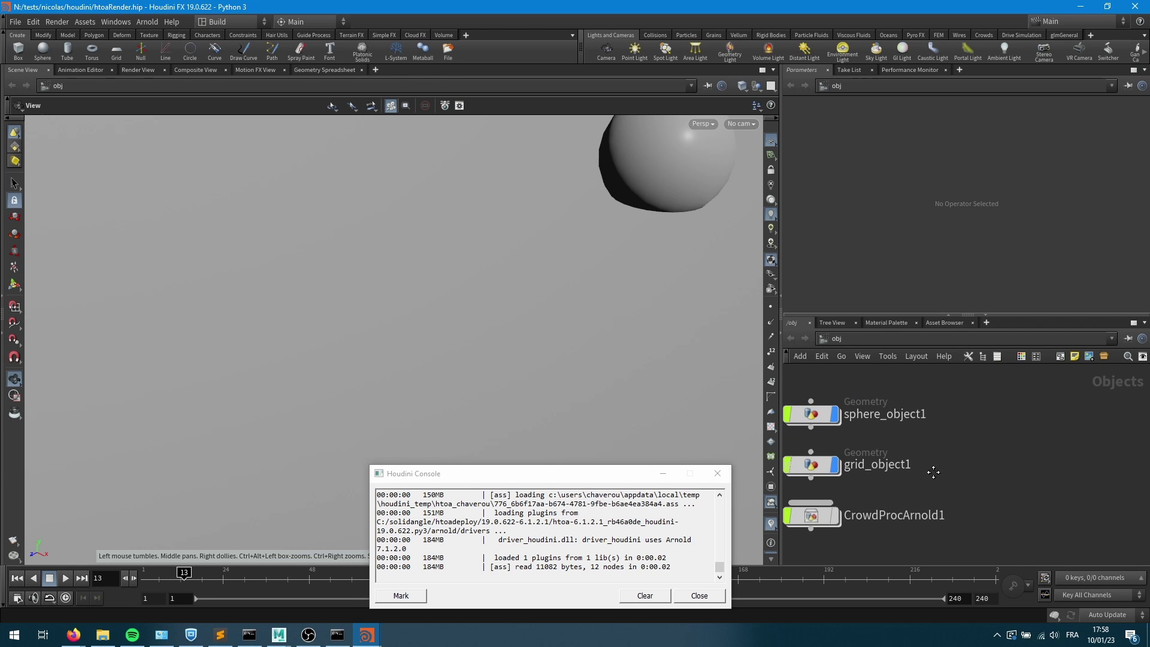
{"action": "middle_click_drag", "start_coordinate": [935, 477], "coordinate": [1108, 457]}
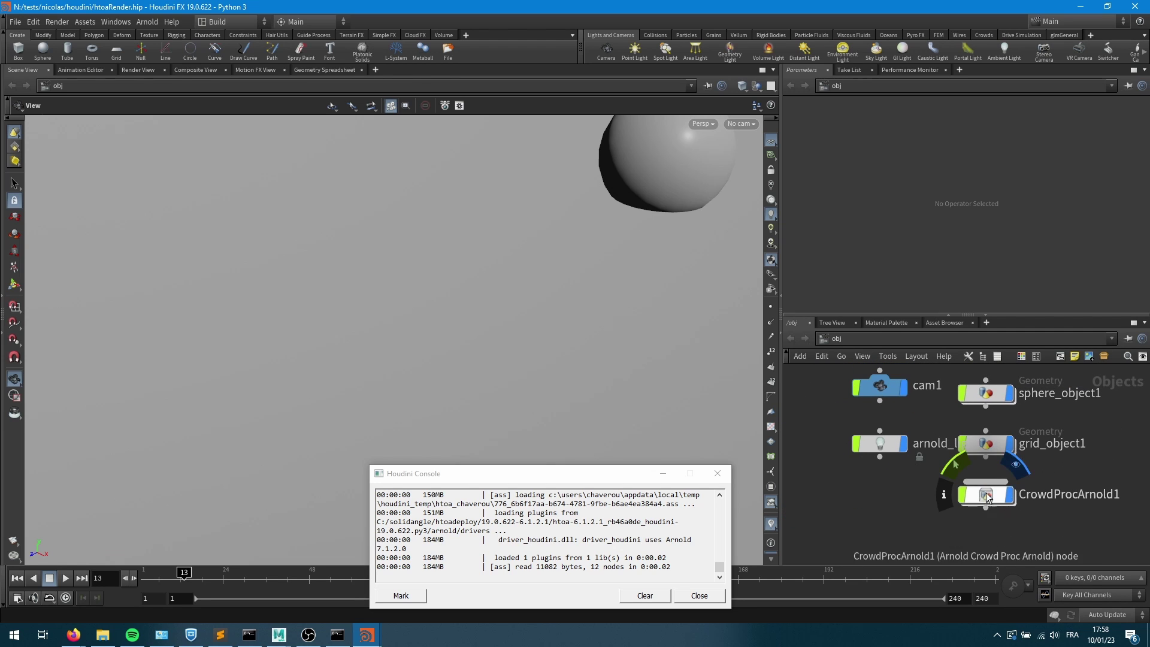
Review CrowdProcArnold1's Golaem crowd parameters
{"action": "left_click", "coordinate": [964, 486]}
{"action": "scroll", "coordinate": [958, 230], "scroll_direction": "up", "scroll_amount": 5}
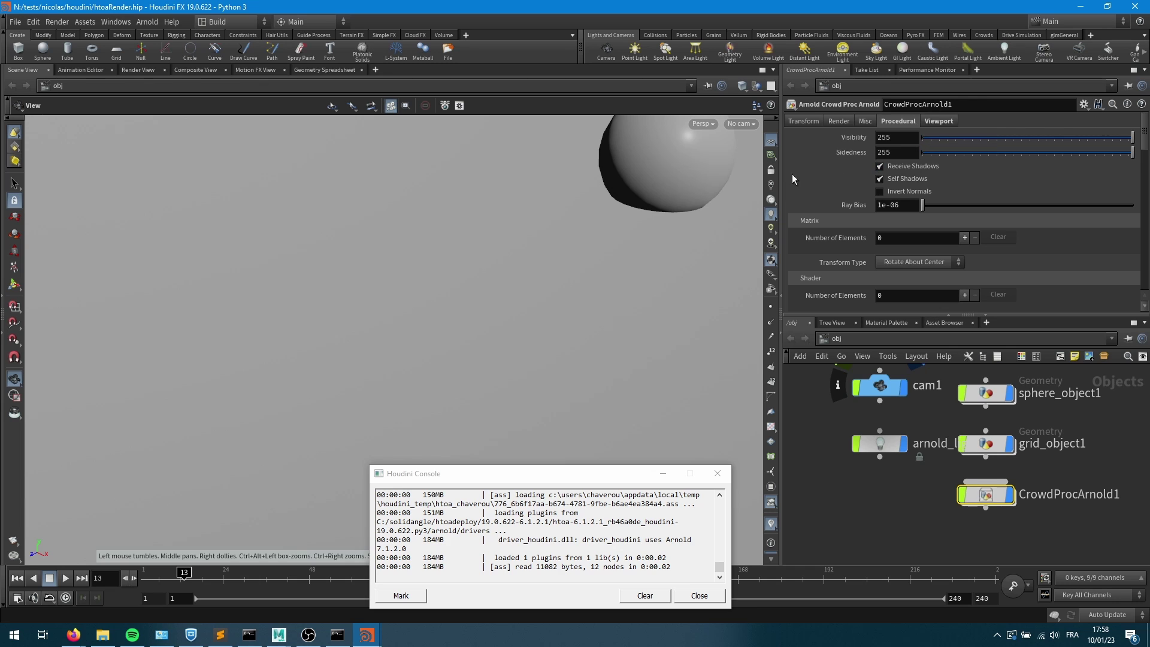
{"action": "scroll", "coordinate": [968, 206], "scroll_direction": "down", "scroll_amount": 10}
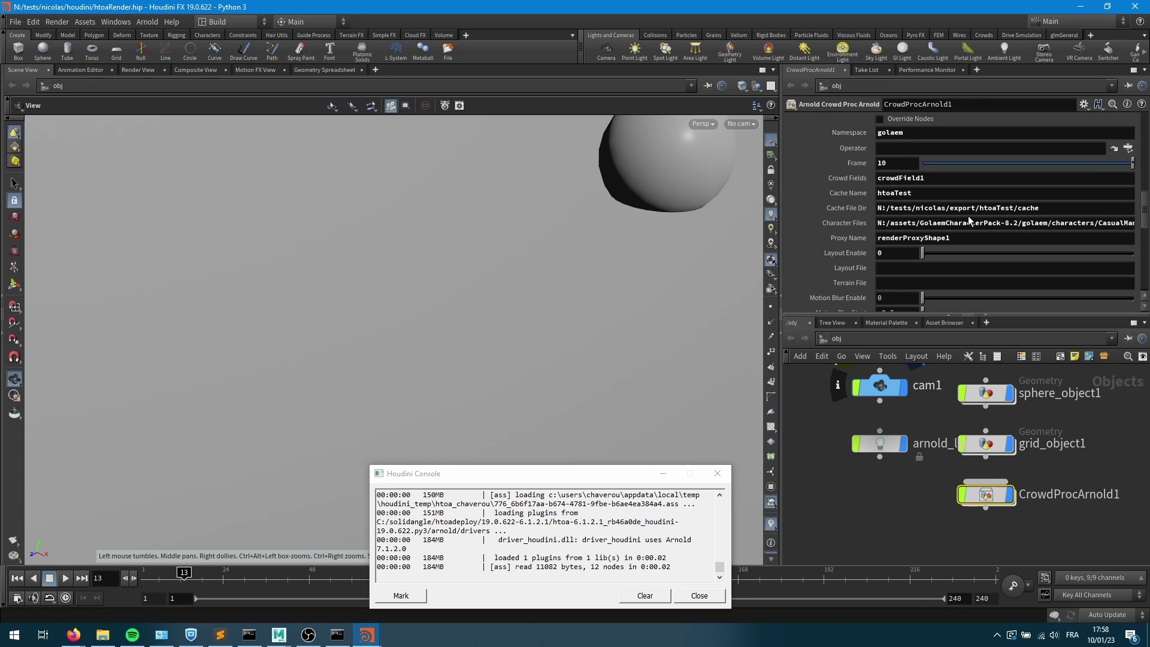
{"action": "scroll", "coordinate": [967, 216], "scroll_direction": "up", "scroll_amount": 4}
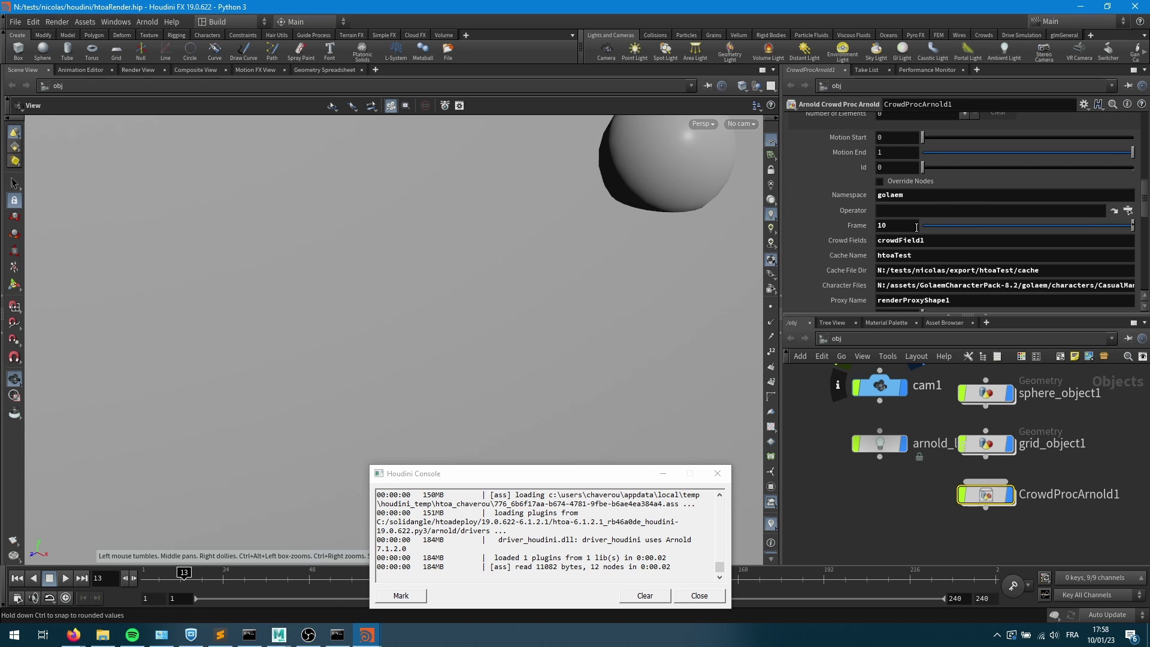
{"action": "scroll", "coordinate": [948, 208], "scroll_direction": "down", "scroll_amount": 2}
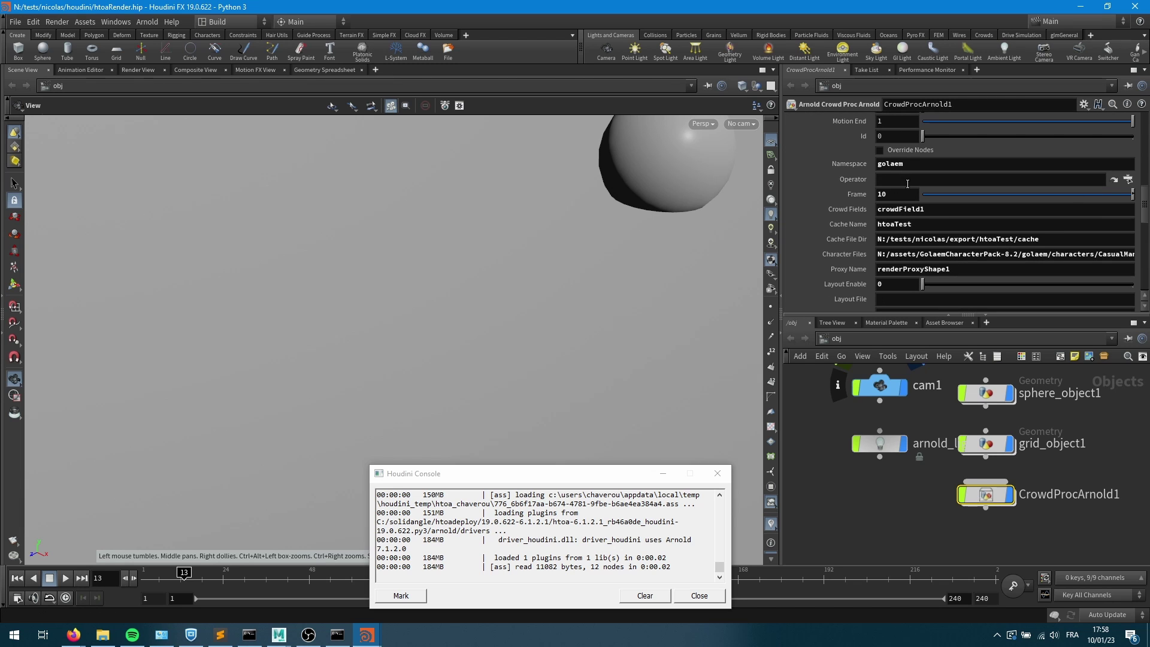
Bring up proc.ass in Sublime Text and scroll to its CrowdProcArnold block
{"action": "left_click", "coordinate": [221, 635]}
{"action": "scroll", "coordinate": [246, 358], "scroll_direction": "up", "scroll_amount": 17}
{"action": "scroll", "coordinate": [248, 357], "scroll_direction": "up", "scroll_amount": 20}
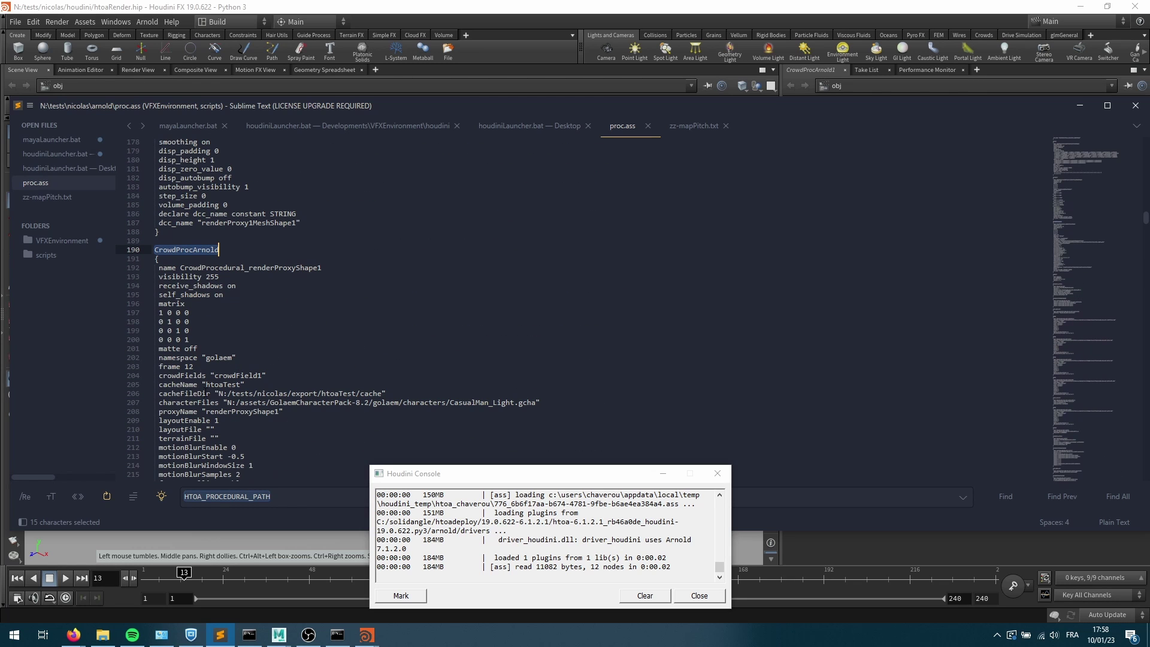
Return to Houdini after checking proc.ass's CrowdProcArnold block
{"action": "key", "text": "alt+Tab"}
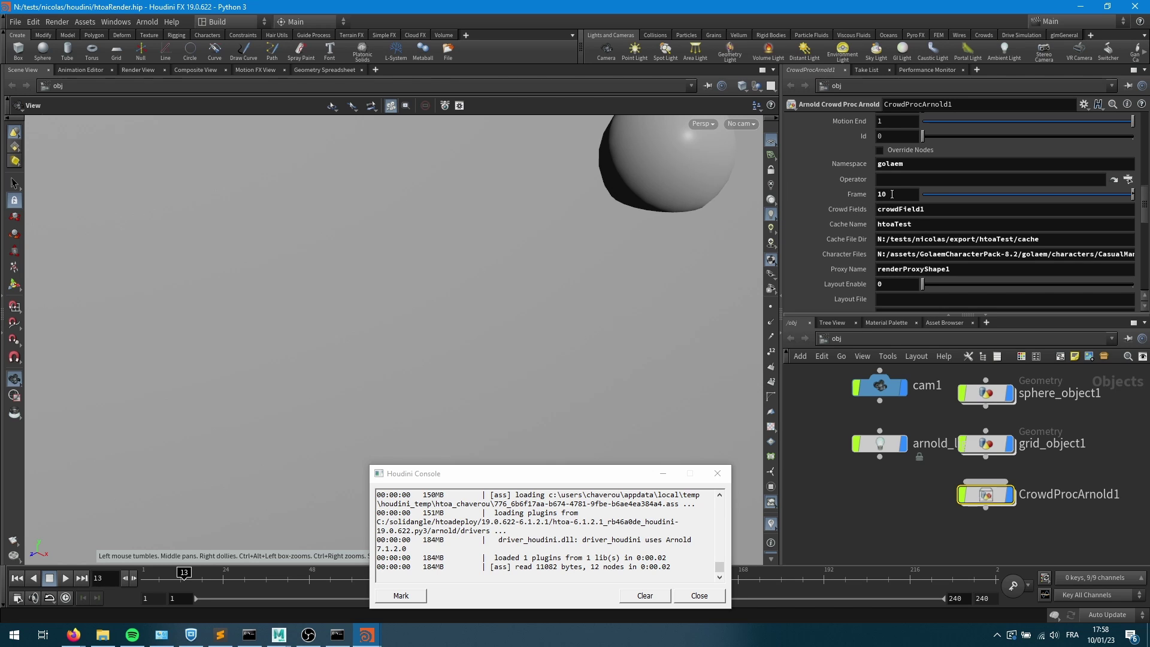
Re-render the scene in Arnold through CrowdProcArnold1 from the Render View
{"action": "left_click", "coordinate": [139, 70]}
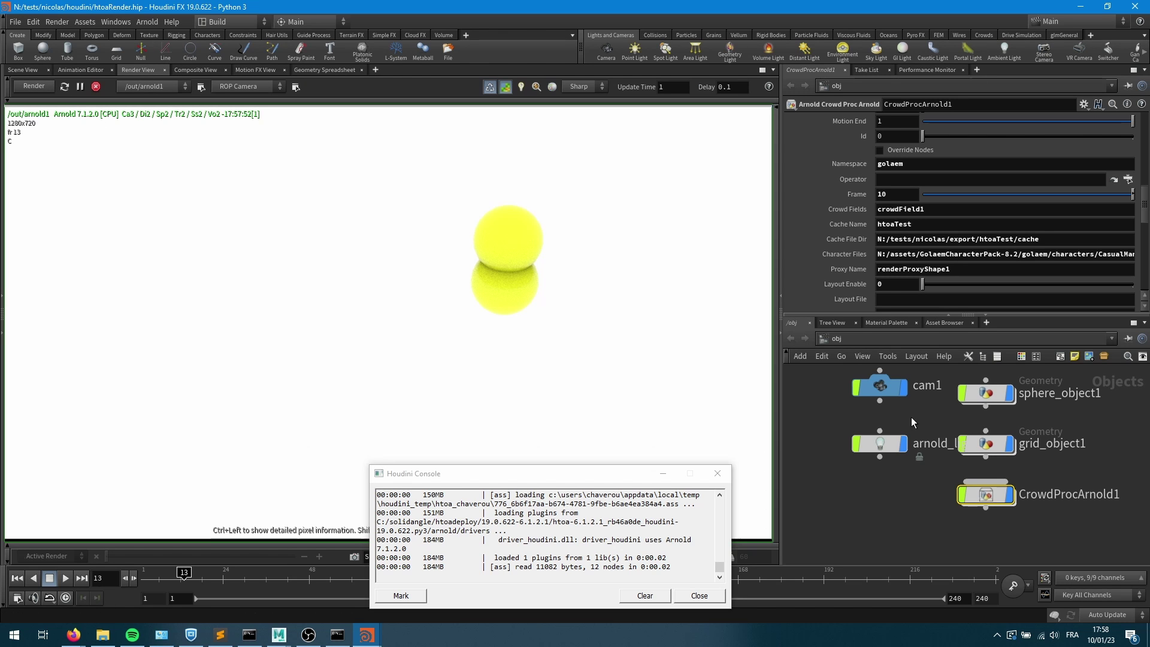
{"action": "left_click", "coordinate": [34, 87]}
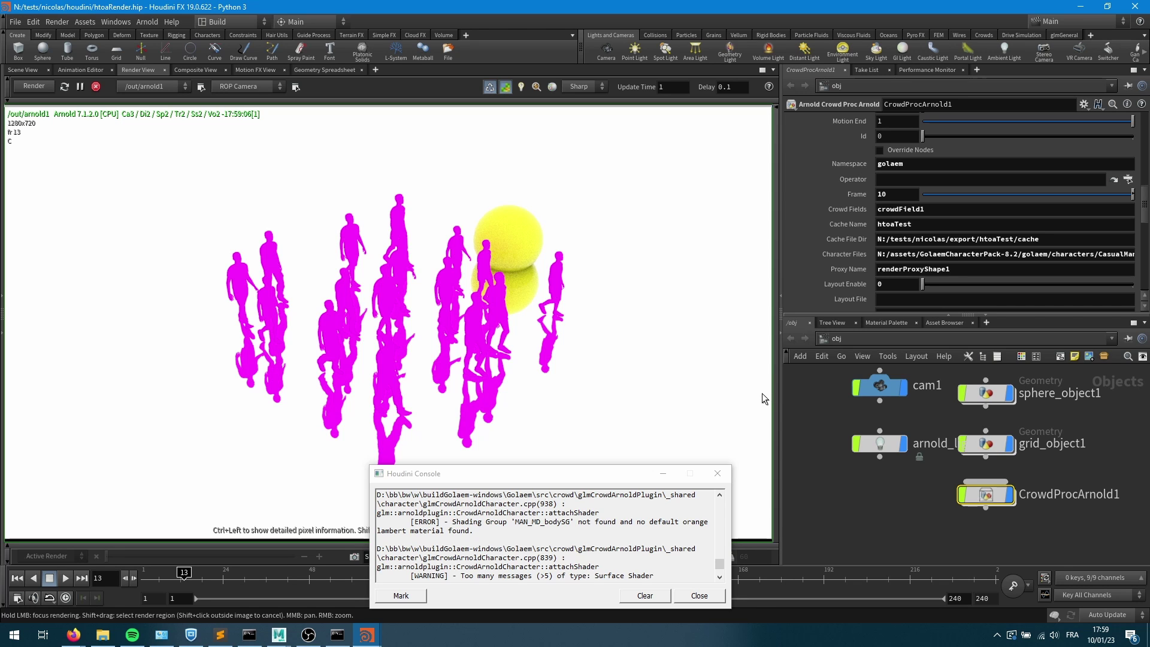
In the /out network, add an Arnold Assign Material node feeding arnold1
{"action": "left_click", "coordinate": [861, 338]}
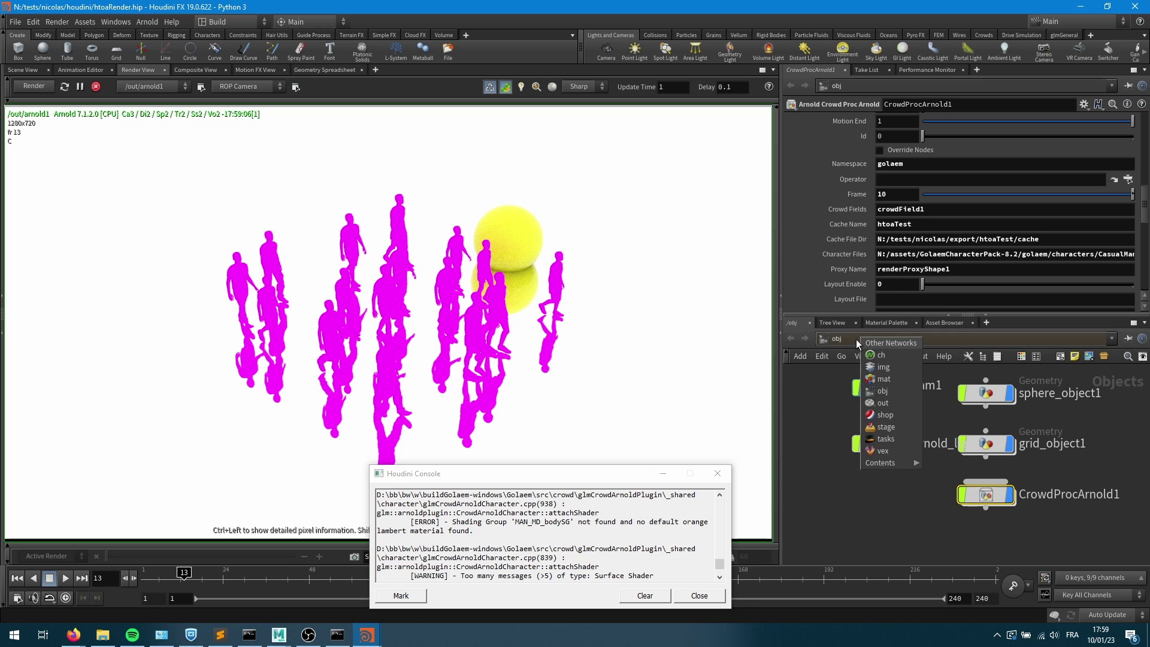
{"action": "left_click", "coordinate": [882, 403]}
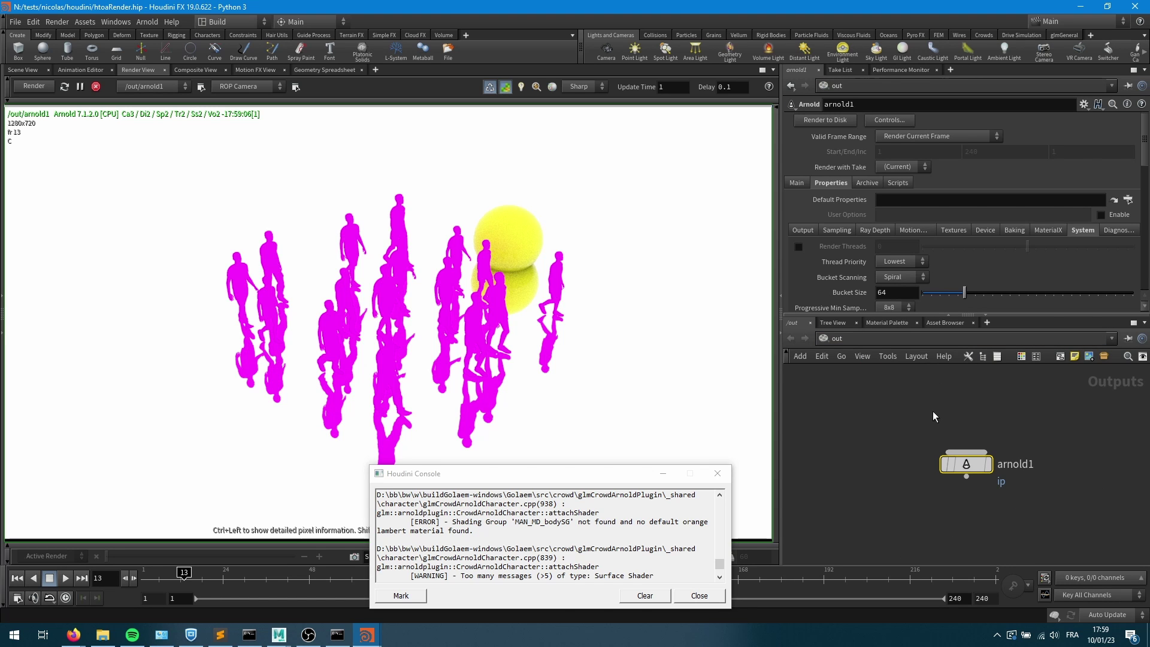
{"action": "key", "text": "Tab"}
{"action": "mouse_move", "coordinate": [941, 408]}
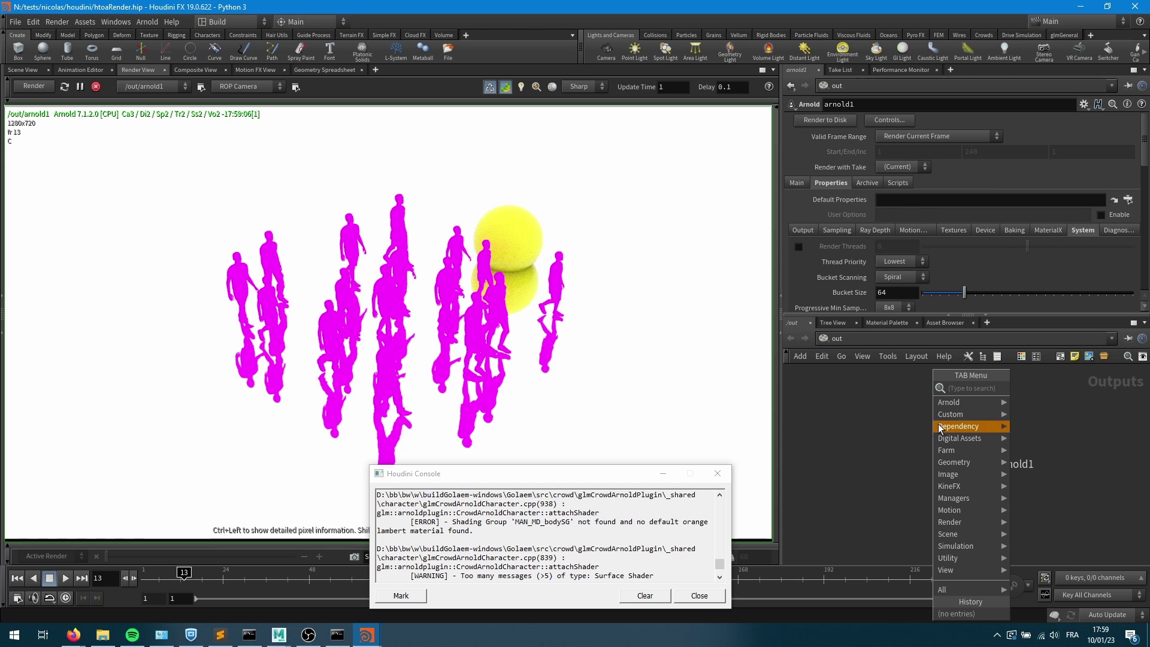
{"action": "left_click", "coordinate": [832, 403]}
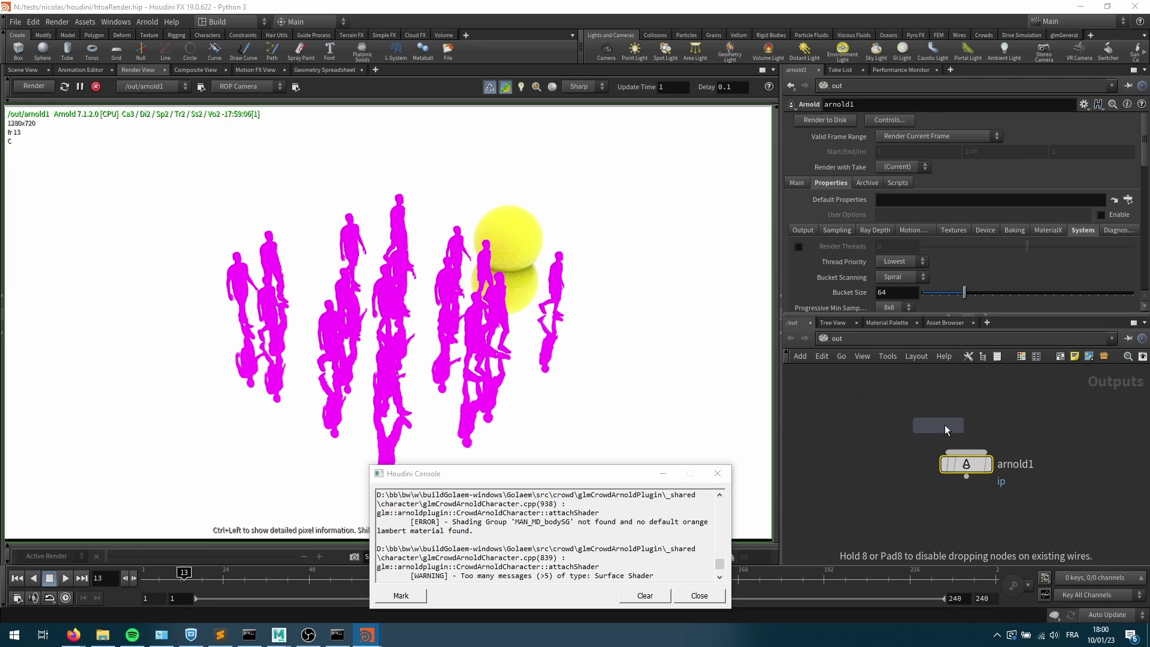
{"action": "left_click", "coordinate": [970, 421]}
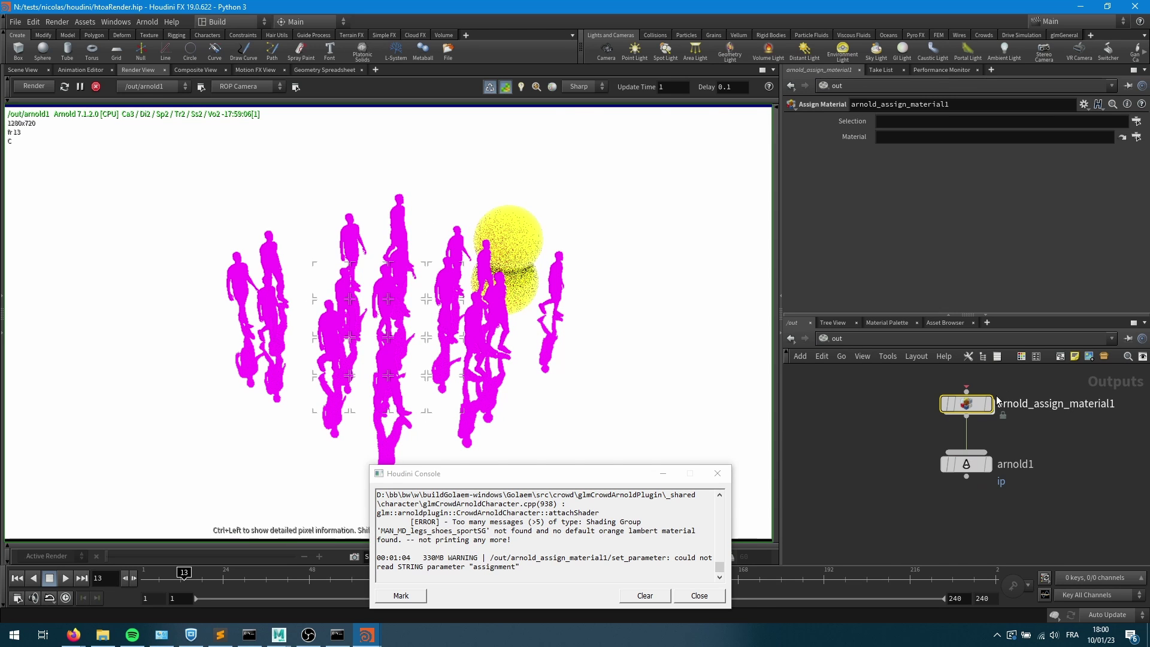
Set the Assign Material Selection pattern to *body*
{"action": "mouse_move", "coordinate": [981, 406]}
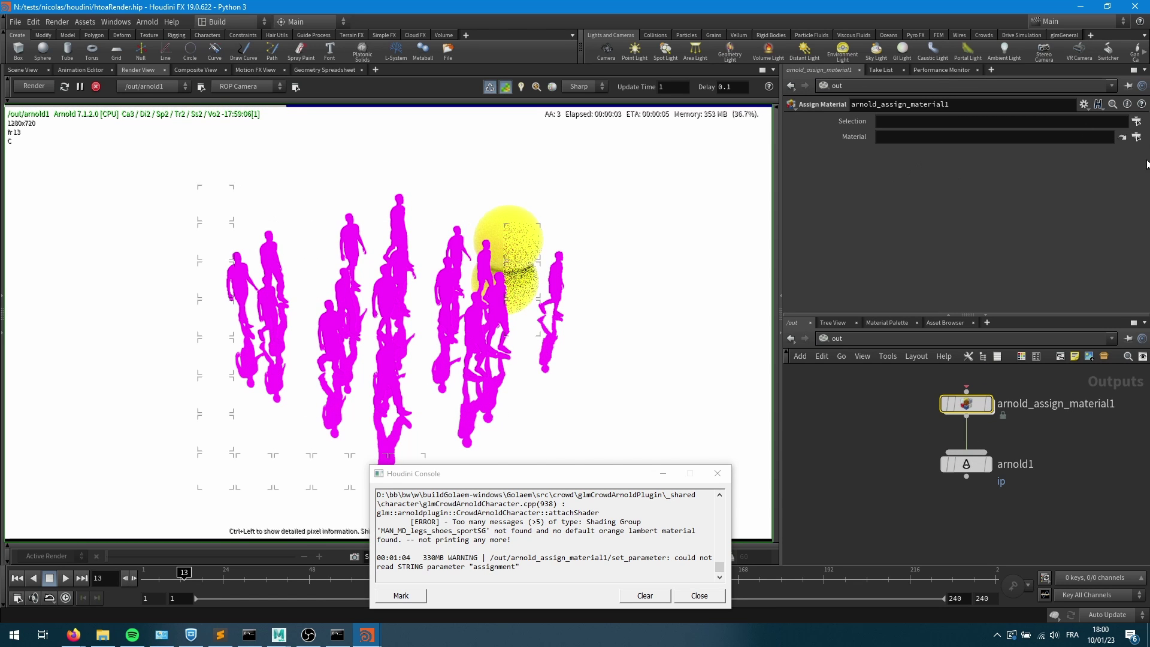
{"action": "left_click", "coordinate": [1136, 121]}
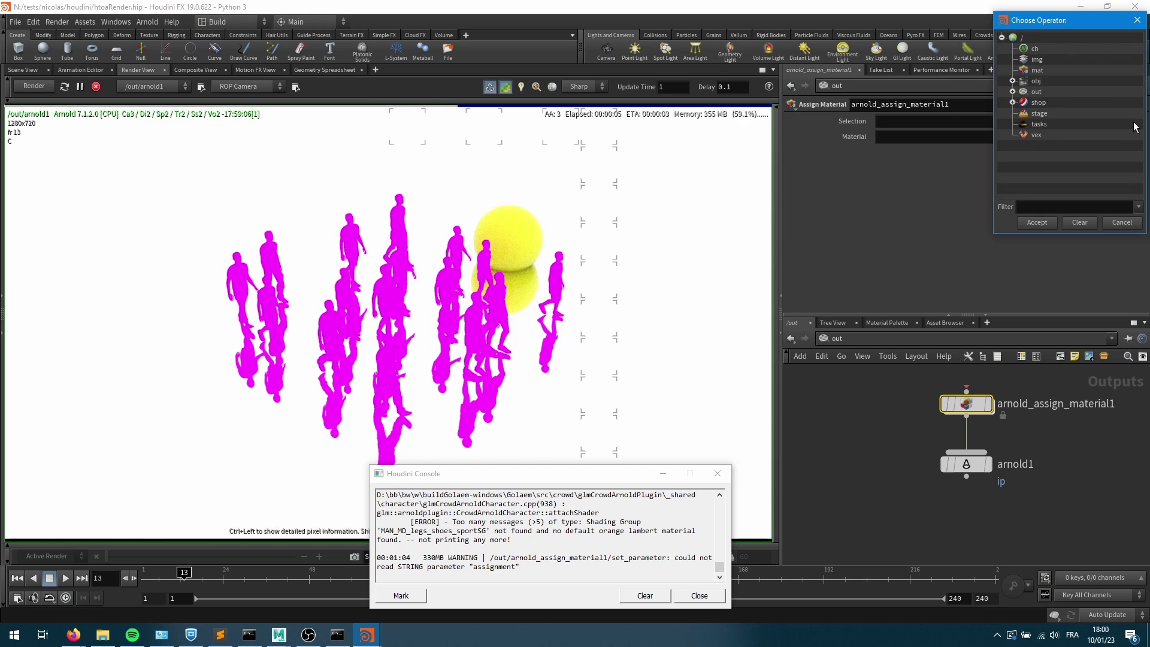
{"action": "left_click", "coordinate": [1122, 223]}
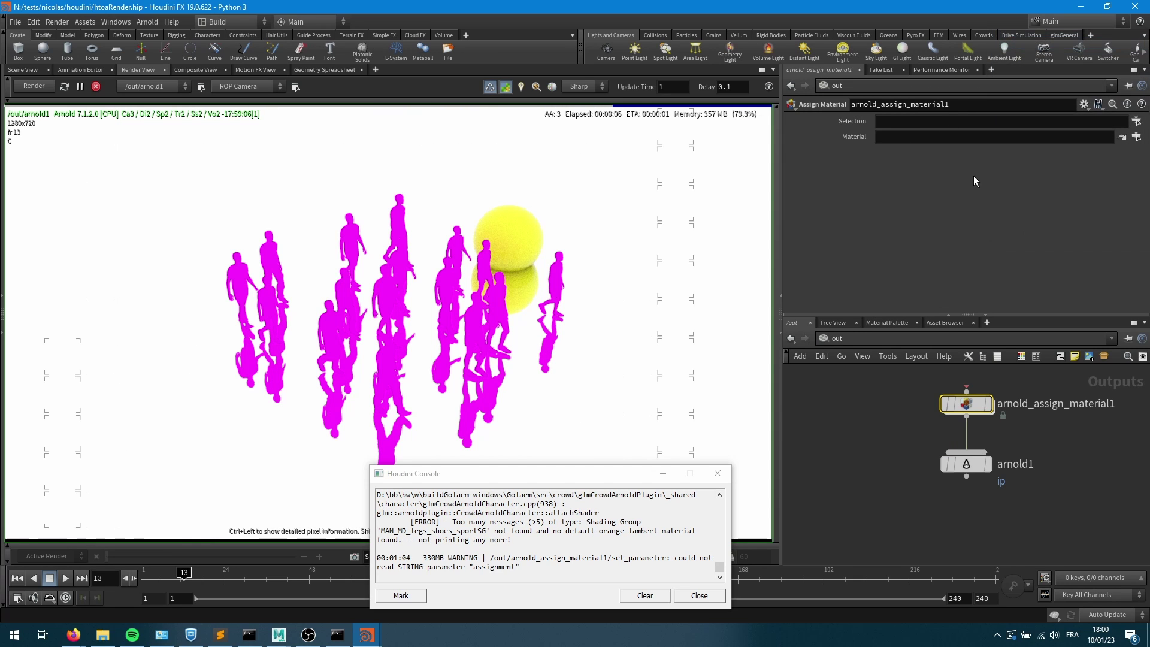
{"action": "left_click", "coordinate": [902, 120]}
{"action": "type", "text": "*body*"}
{"action": "key", "text": "Tab"}
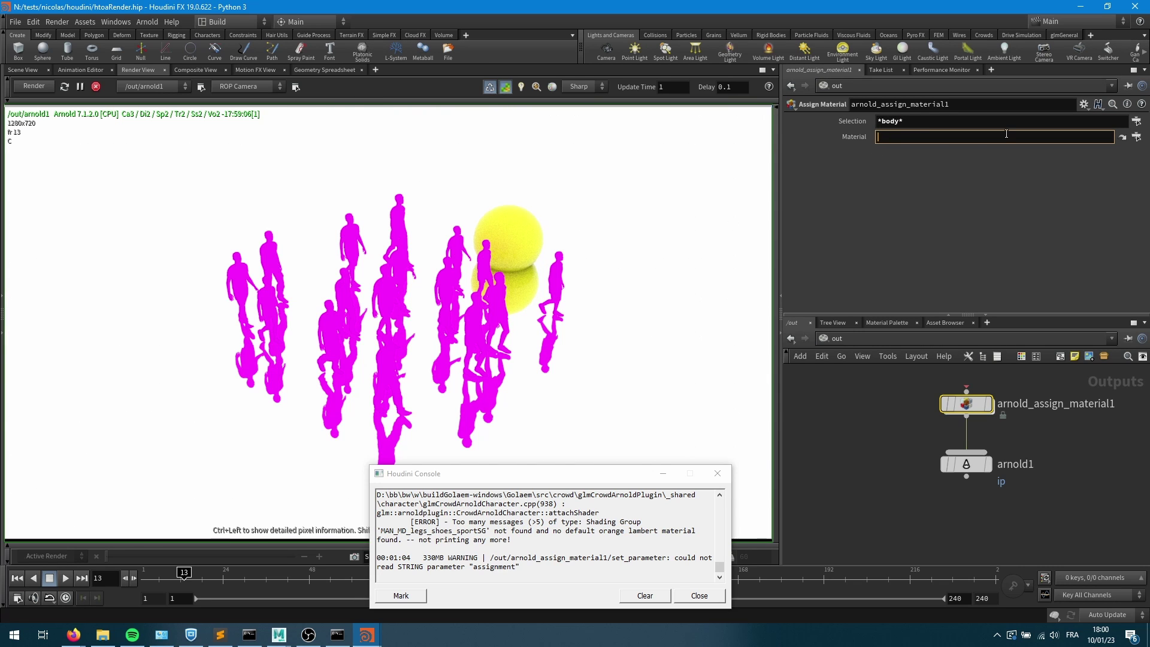
Choose /shop/MAN_MD_bodySG as the assigned material
{"action": "left_click", "coordinate": [1122, 138]}
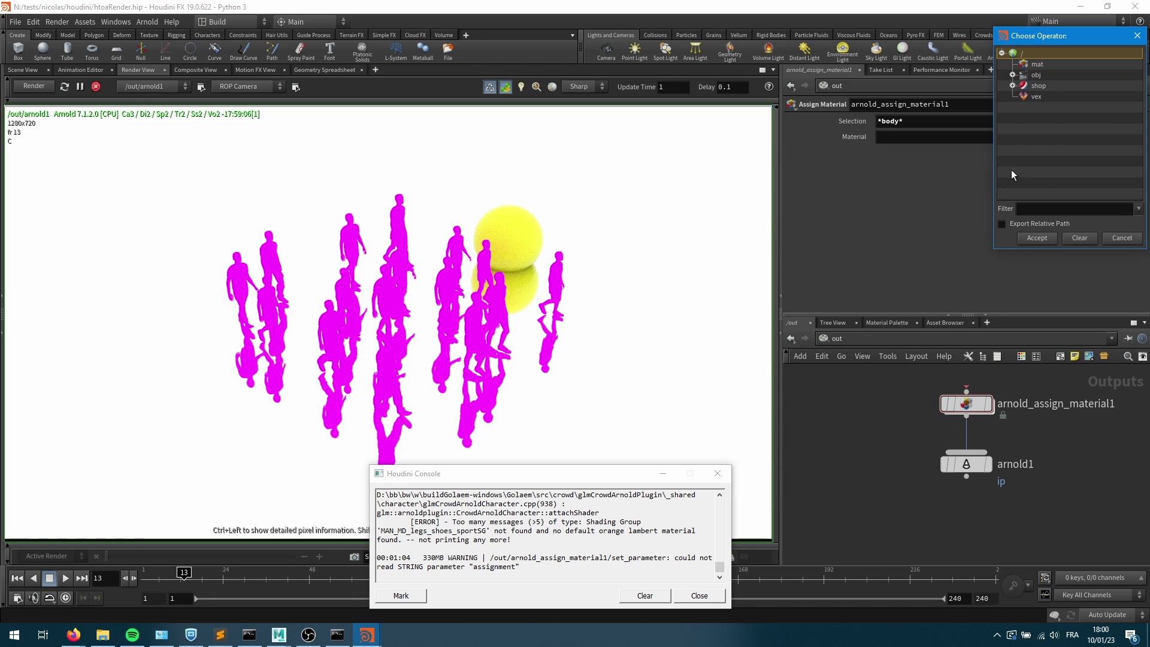
{"action": "left_click", "coordinate": [1012, 86]}
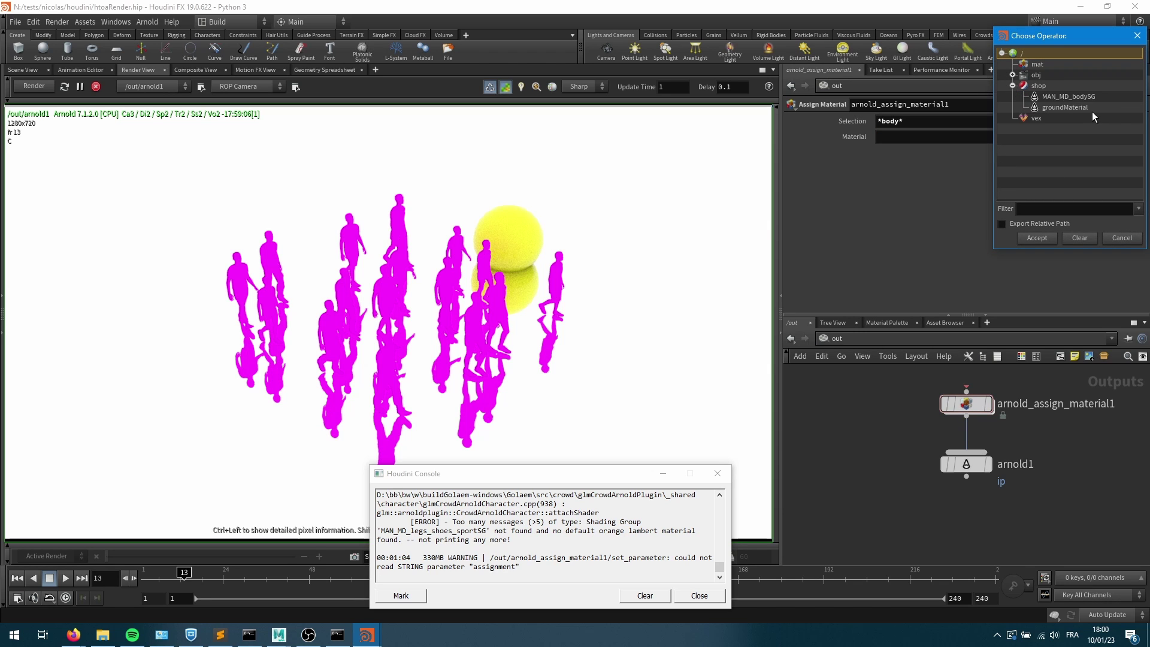
{"action": "double_click", "coordinate": [1069, 97]}
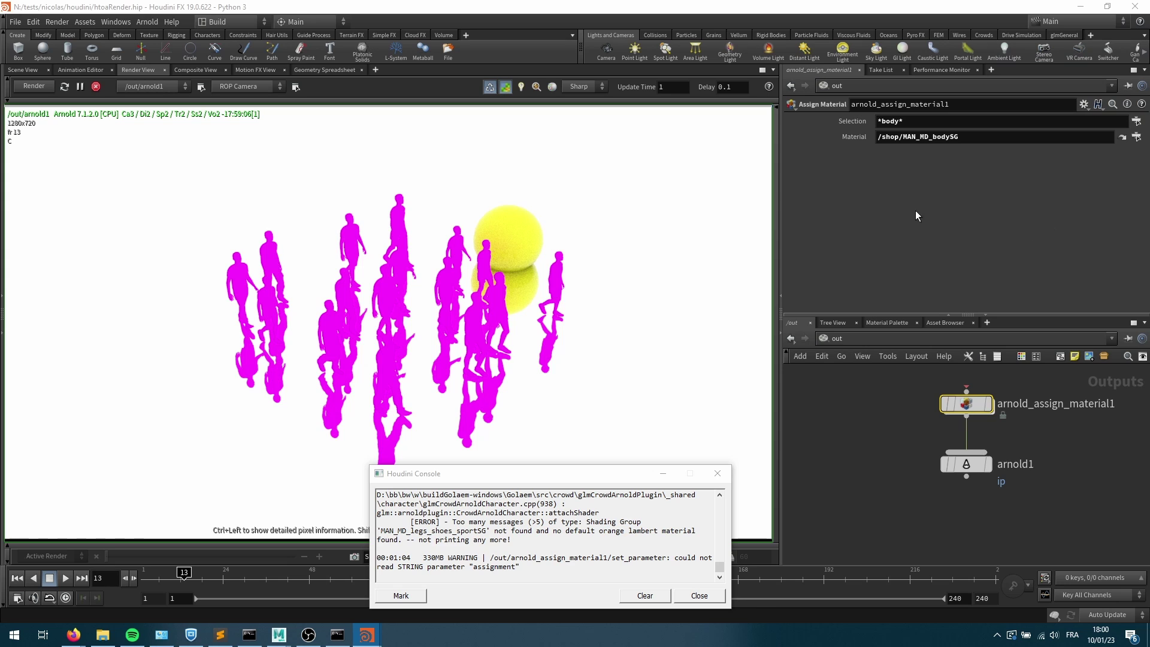
Re-render the crowd with MAN_MD_bodySG applied to the *body* shapes
{"action": "left_click", "coordinate": [45, 85]}
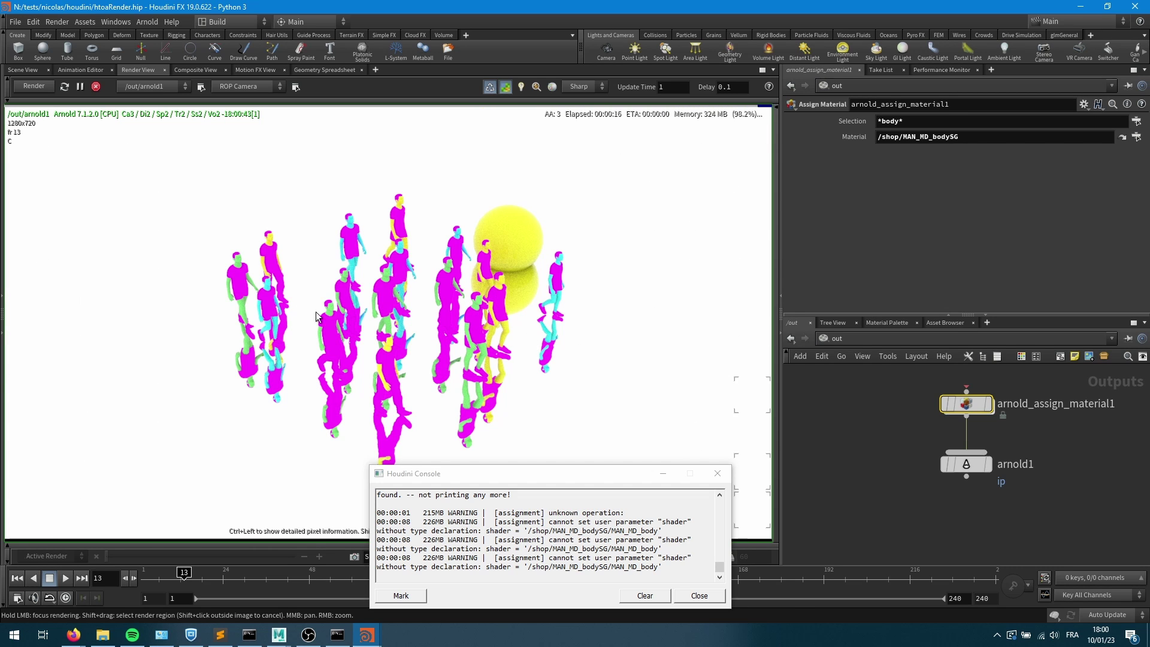
{"action": "left_click", "coordinate": [845, 342]}
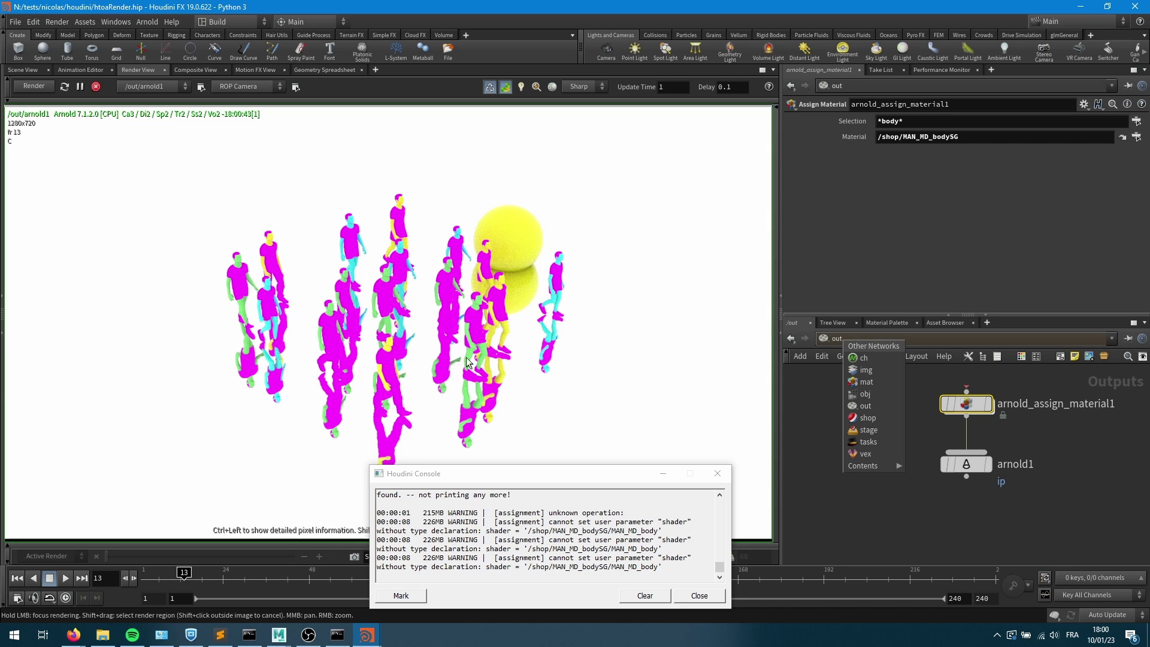
Enter the MAN_MD_bodySG network under /shop and frame the CrowdSwitchShaderArnold1 node
{"action": "left_click", "coordinate": [866, 418]}
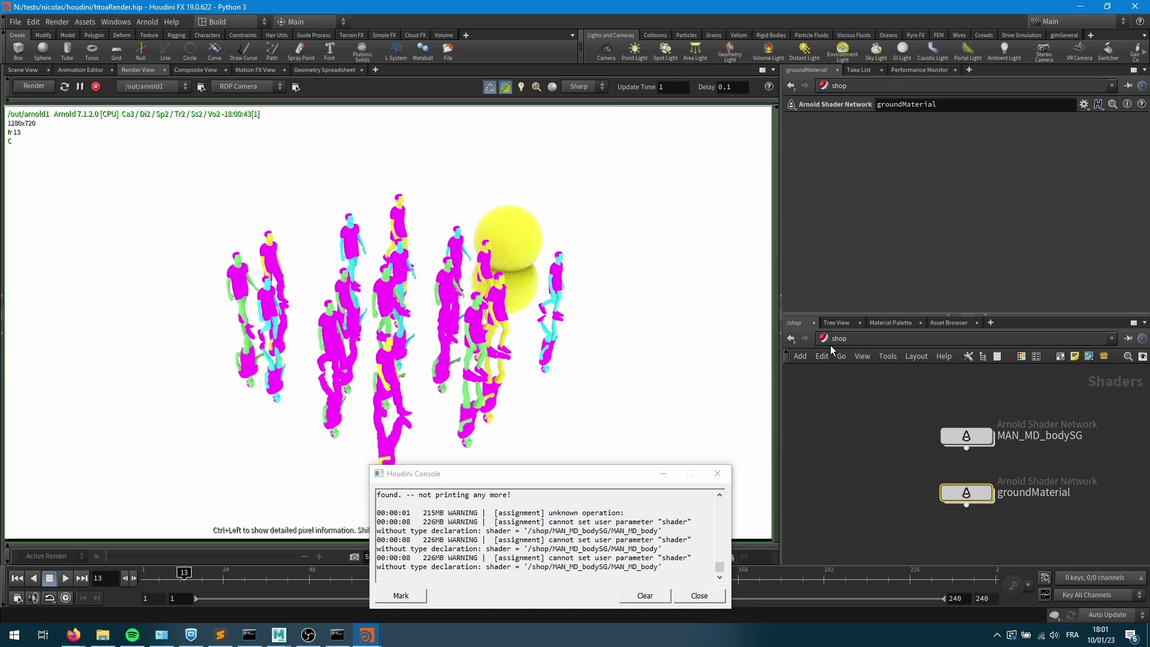
{"action": "double_click", "coordinate": [969, 436]}
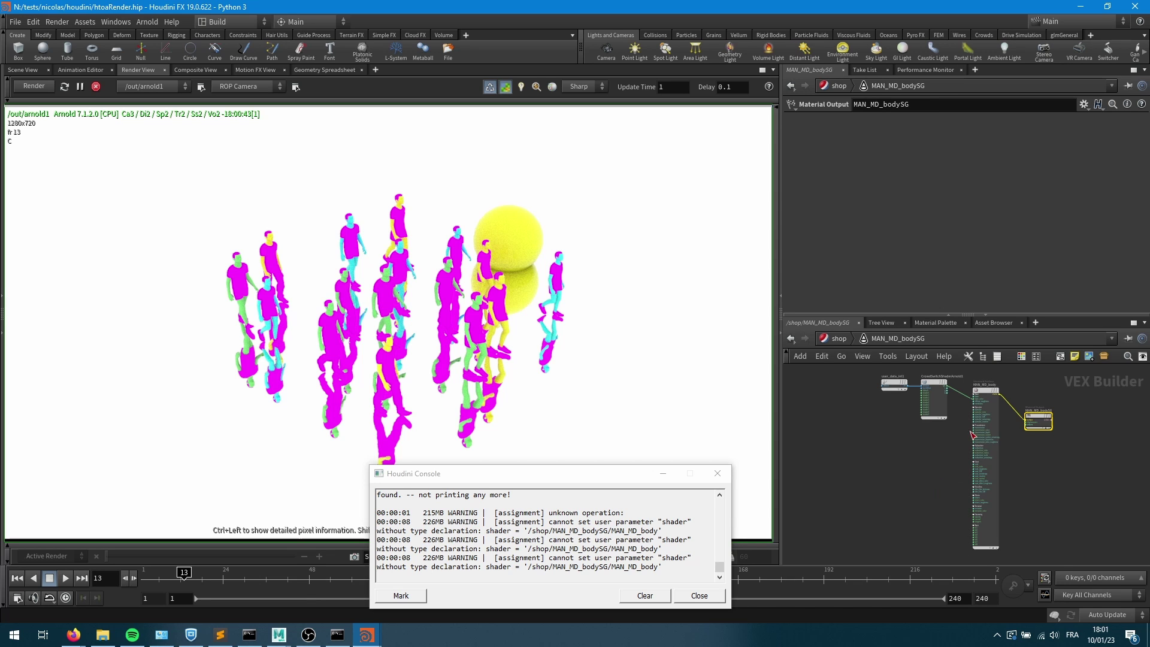
{"action": "scroll", "coordinate": [994, 422], "scroll_direction": "down", "scroll_amount": 8}
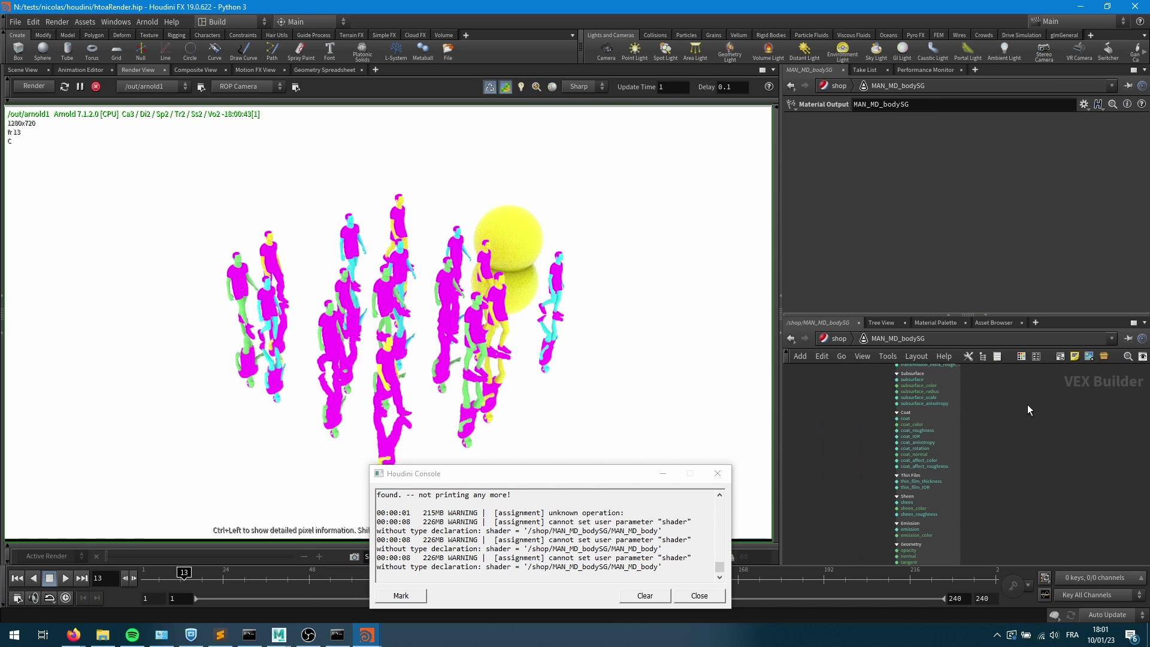
{"action": "middle_click_drag", "start_coordinate": [1008, 412], "coordinate": [954, 542]}
{"action": "scroll", "coordinate": [958, 533], "scroll_direction": "up", "scroll_amount": 3}
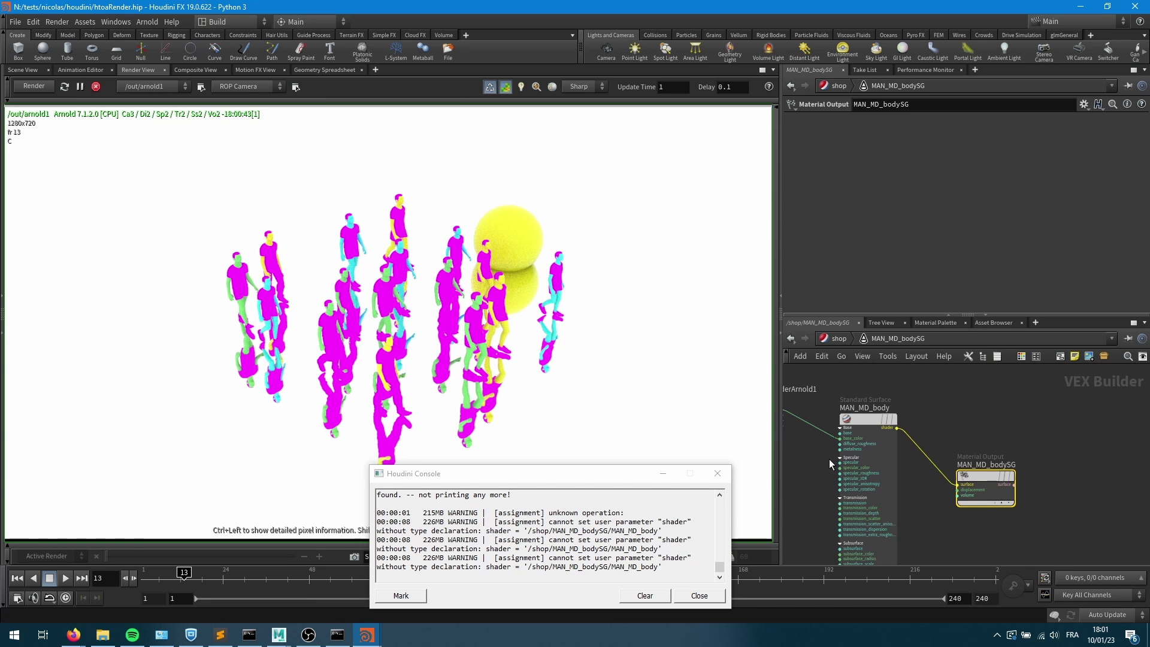
{"action": "middle_click_drag", "start_coordinate": [818, 497], "coordinate": [943, 518]}
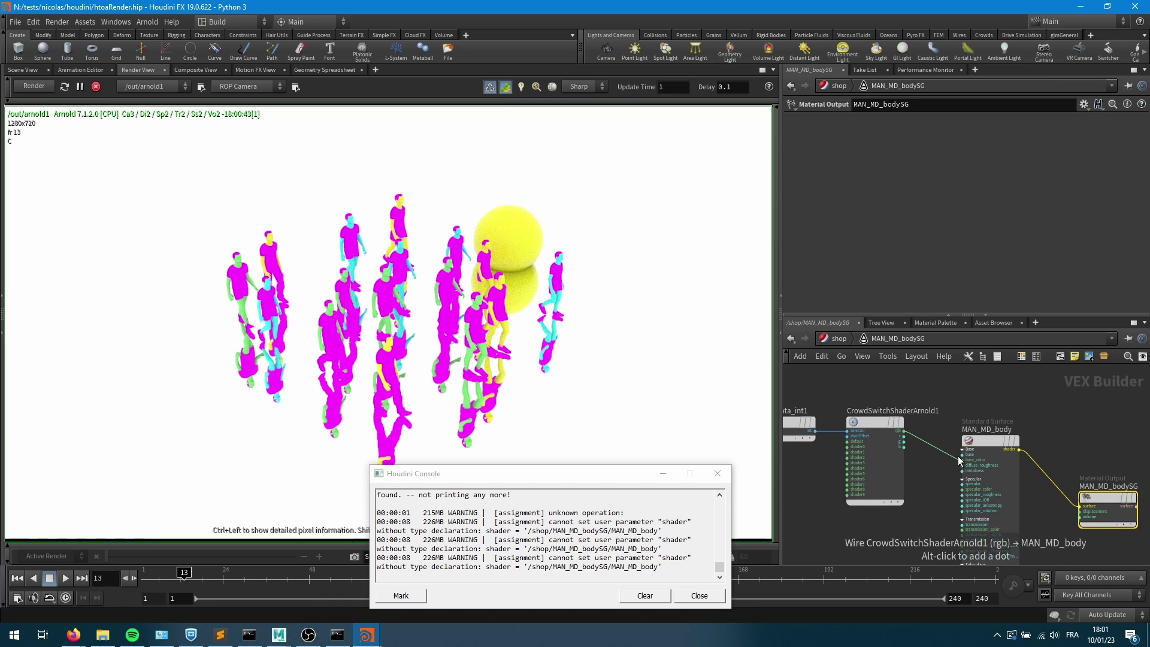
Select CrowdSwitchShaderArnold1 to show its colour slots, then bring up the Houdini Console
{"action": "left_click", "coordinate": [872, 420]}
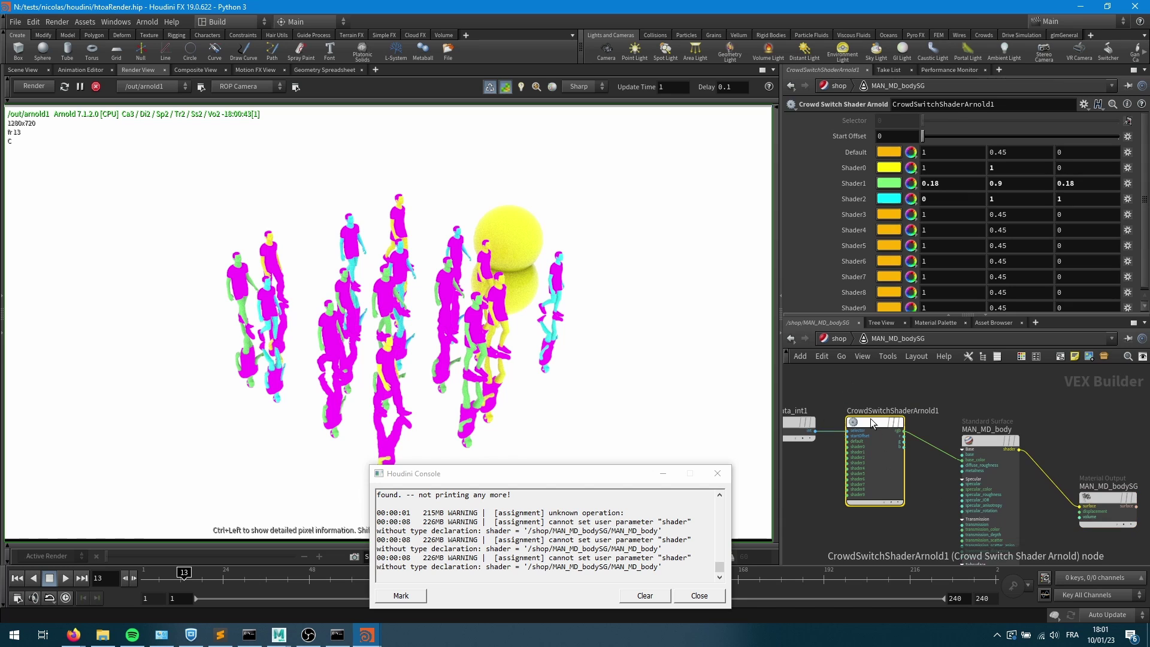
{"action": "mouse_move", "coordinate": [871, 418]}
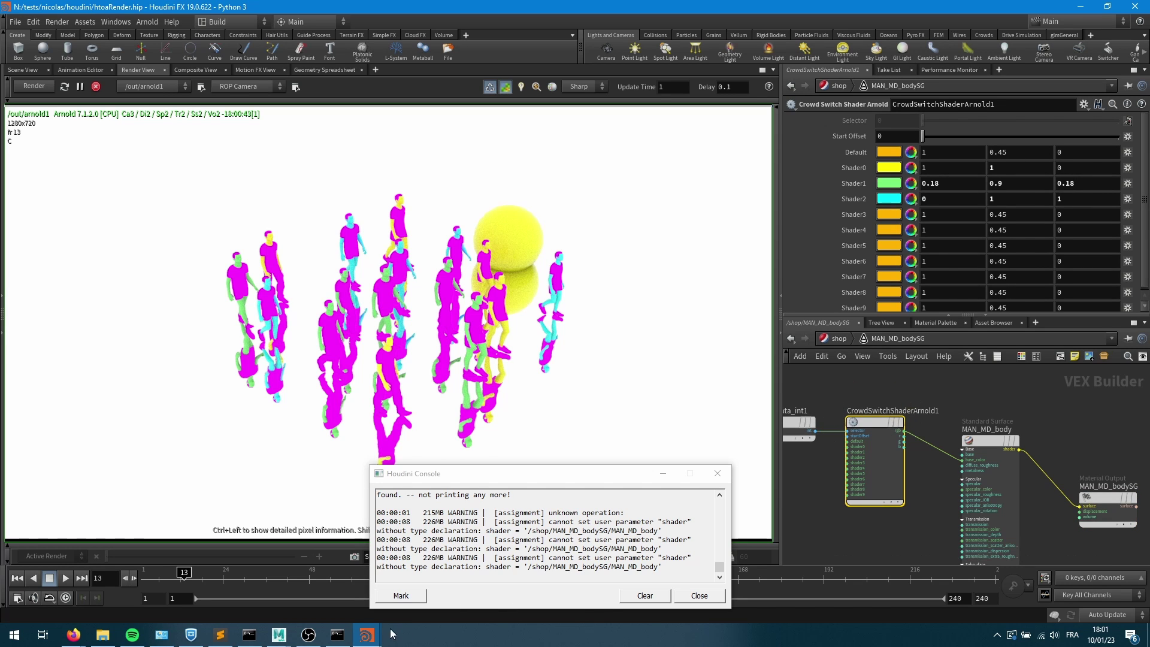
{"action": "mouse_move", "coordinate": [369, 635]}
{"action": "left_click", "coordinate": [301, 589]}
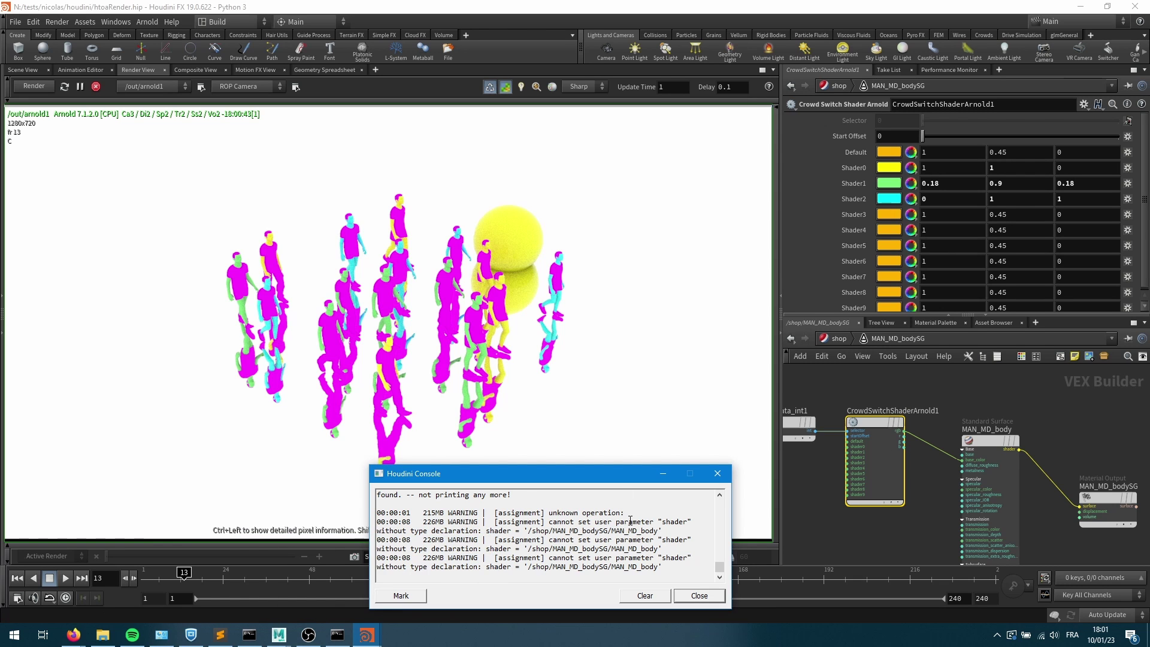
Scroll through the Arnold log's shader-assignment warnings and plugin lines, then minimize the console
{"action": "scroll", "coordinate": [623, 512], "scroll_direction": "up", "scroll_amount": 15}
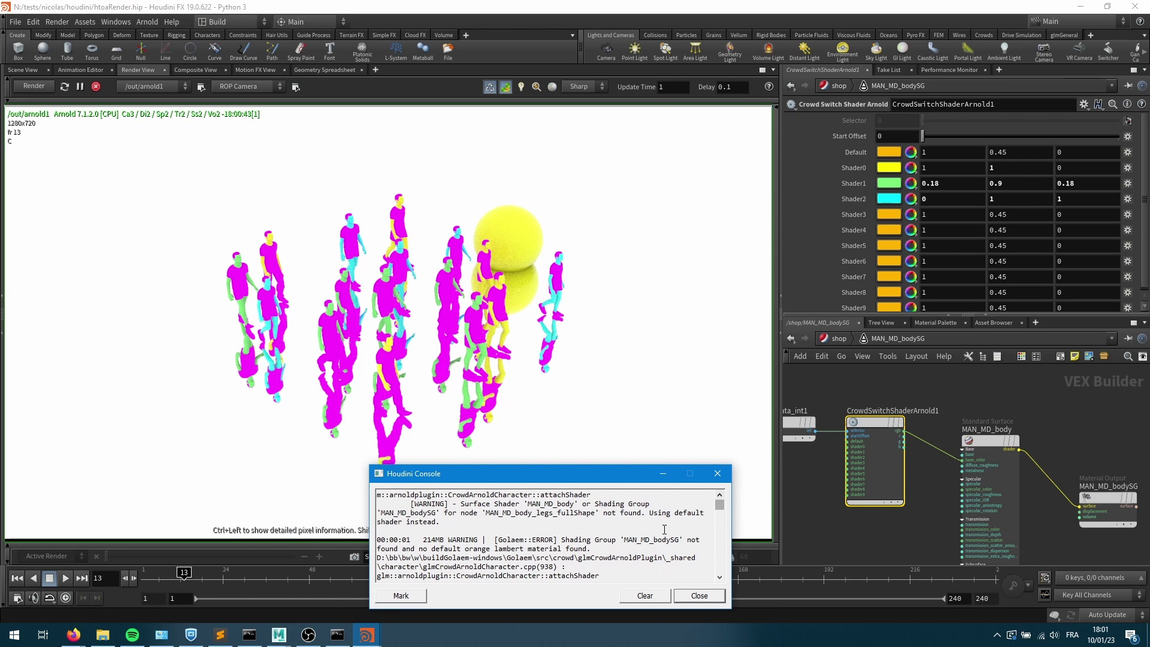
{"action": "scroll", "coordinate": [662, 537], "scroll_direction": "down", "scroll_amount": 2}
{"action": "scroll", "coordinate": [593, 524], "scroll_direction": "up", "scroll_amount": 2}
{"action": "scroll", "coordinate": [612, 551], "scroll_direction": "down", "scroll_amount": 5}
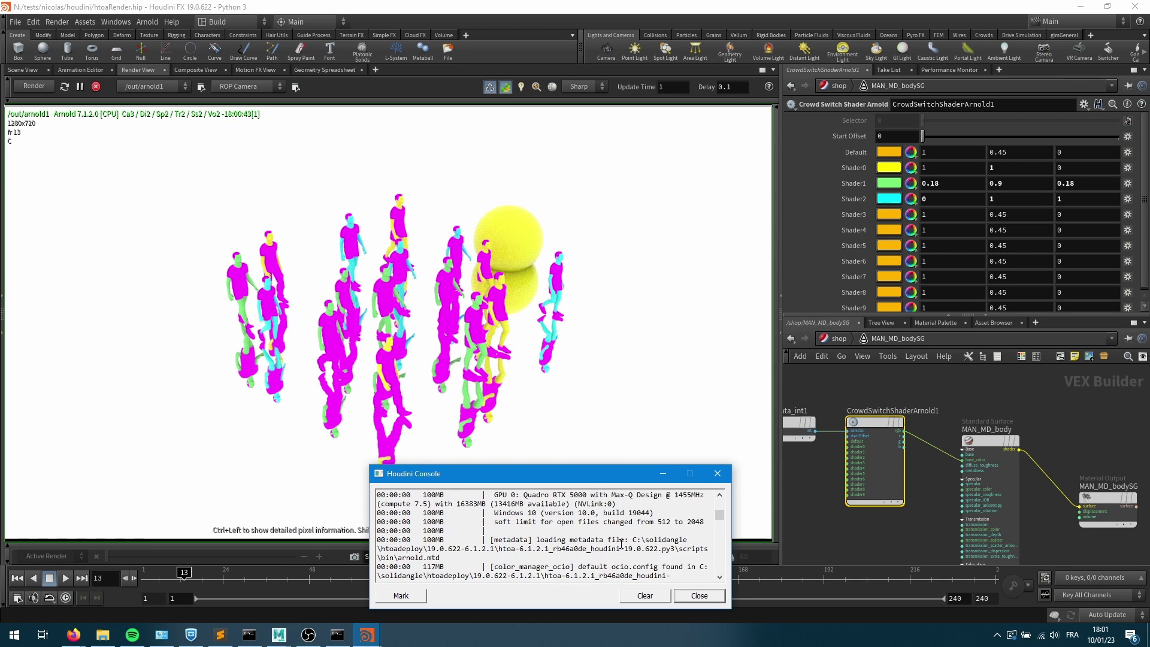
{"action": "scroll", "coordinate": [621, 545], "scroll_direction": "down", "scroll_amount": 2}
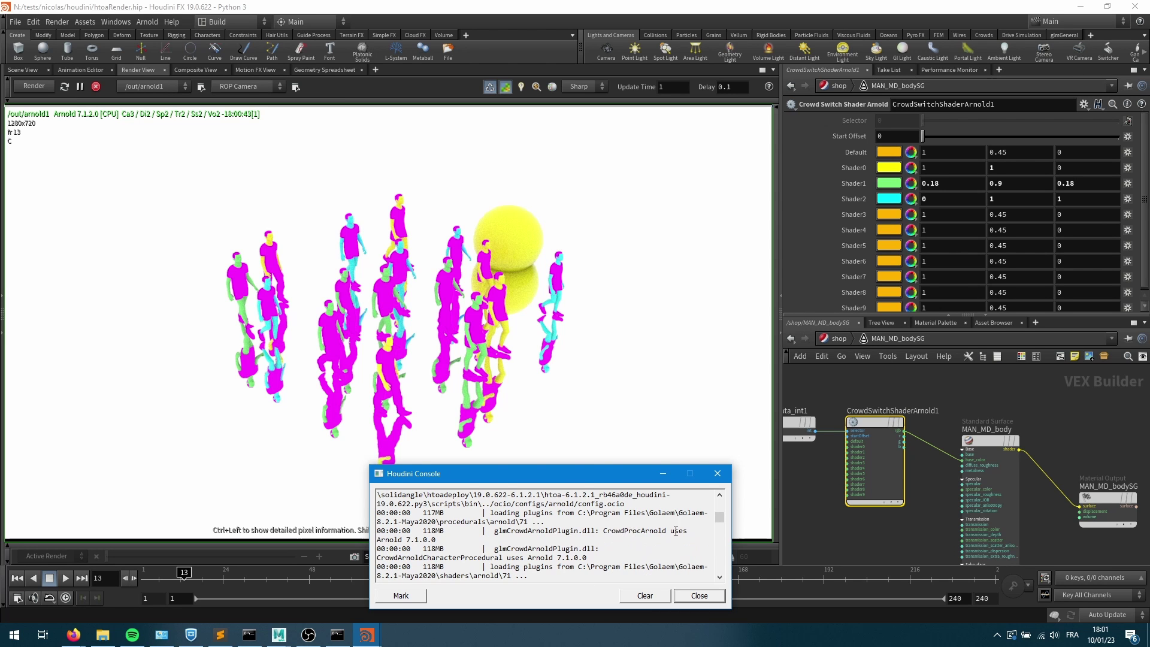
{"action": "scroll", "coordinate": [643, 545], "scroll_direction": "down", "scroll_amount": 3}
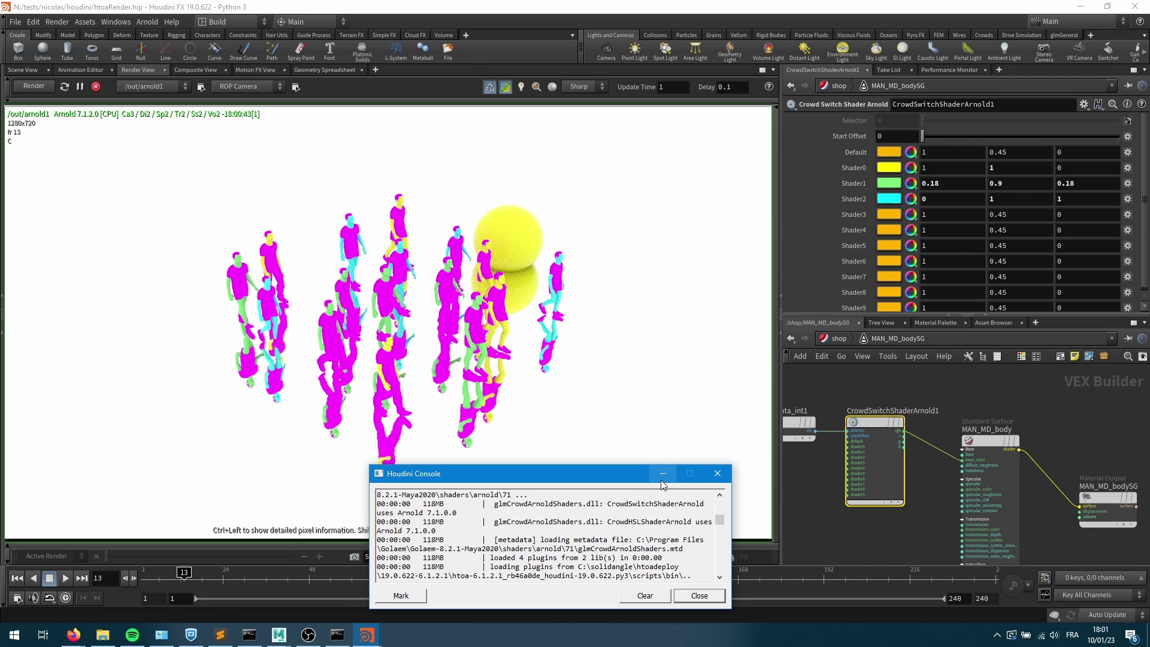
{"action": "left_click", "coordinate": [663, 473]}
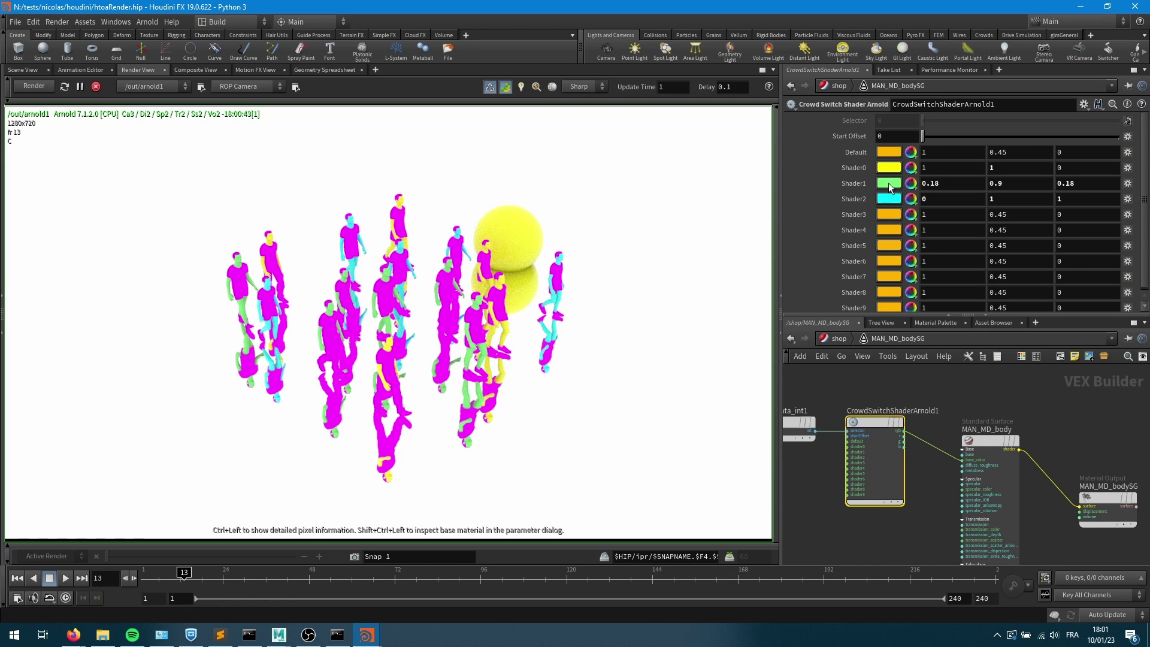
Frame the switch shader nodes and compare user_data_int1's and CrowdSwitchShaderArnold1's settings
{"action": "scroll", "coordinate": [830, 492], "scroll_direction": "up", "scroll_amount": 2}
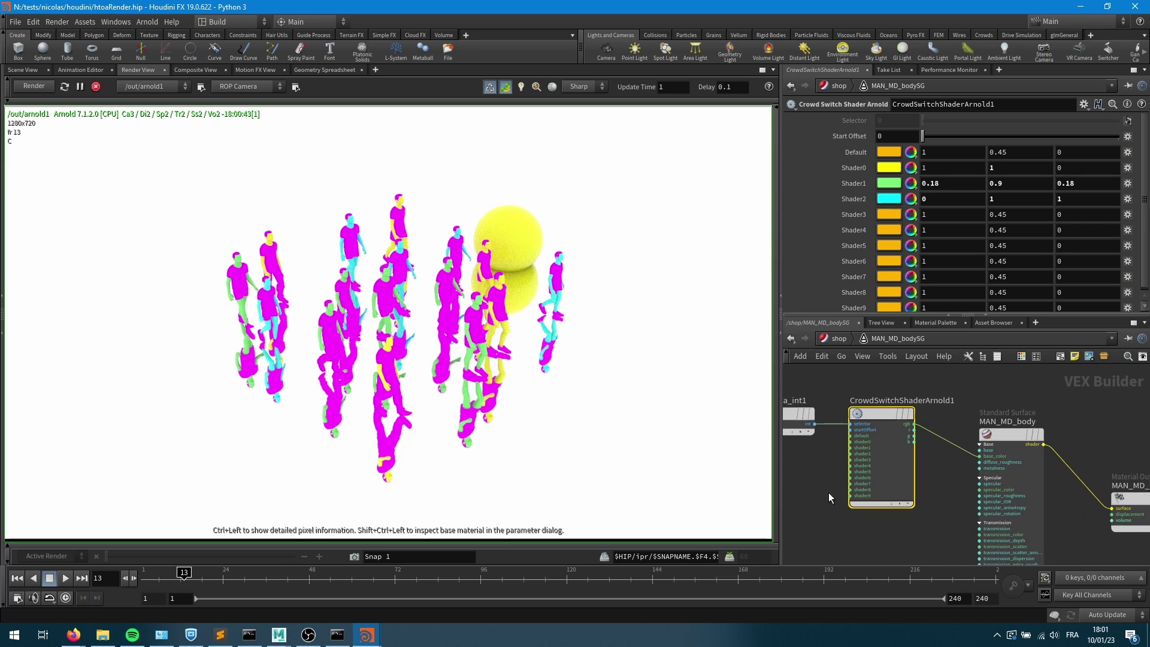
{"action": "middle_click_drag", "start_coordinate": [828, 492], "coordinate": [950, 516]}
{"action": "mouse_move", "coordinate": [987, 442]}
{"action": "left_click", "coordinate": [899, 436]}
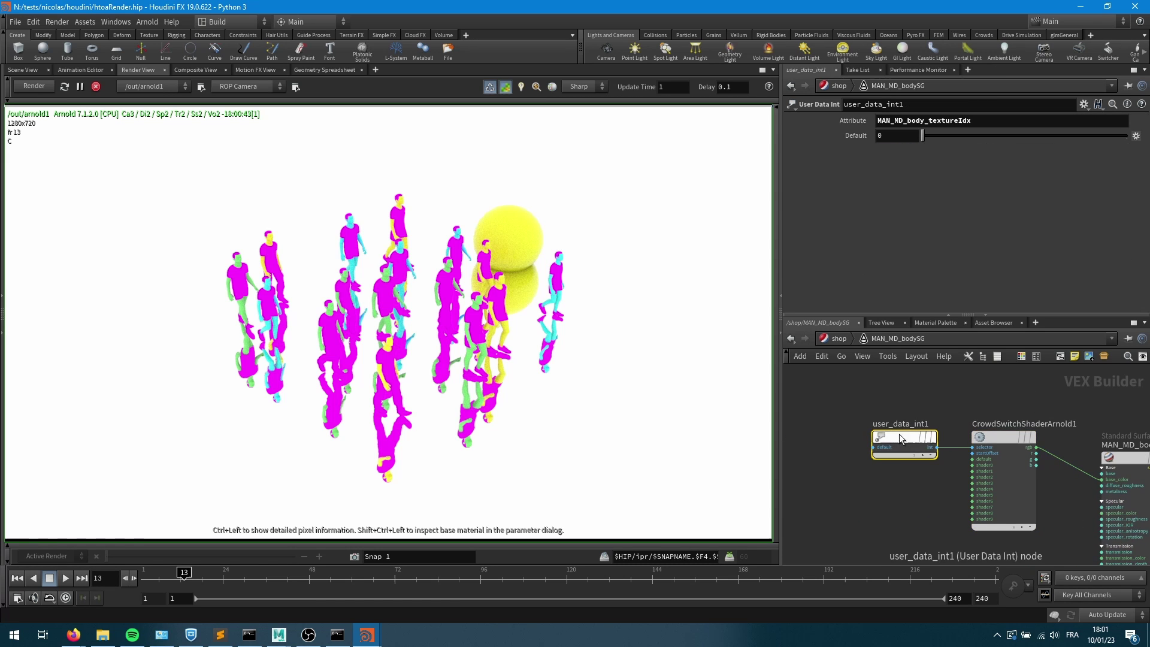
{"action": "left_click", "coordinate": [995, 437]}
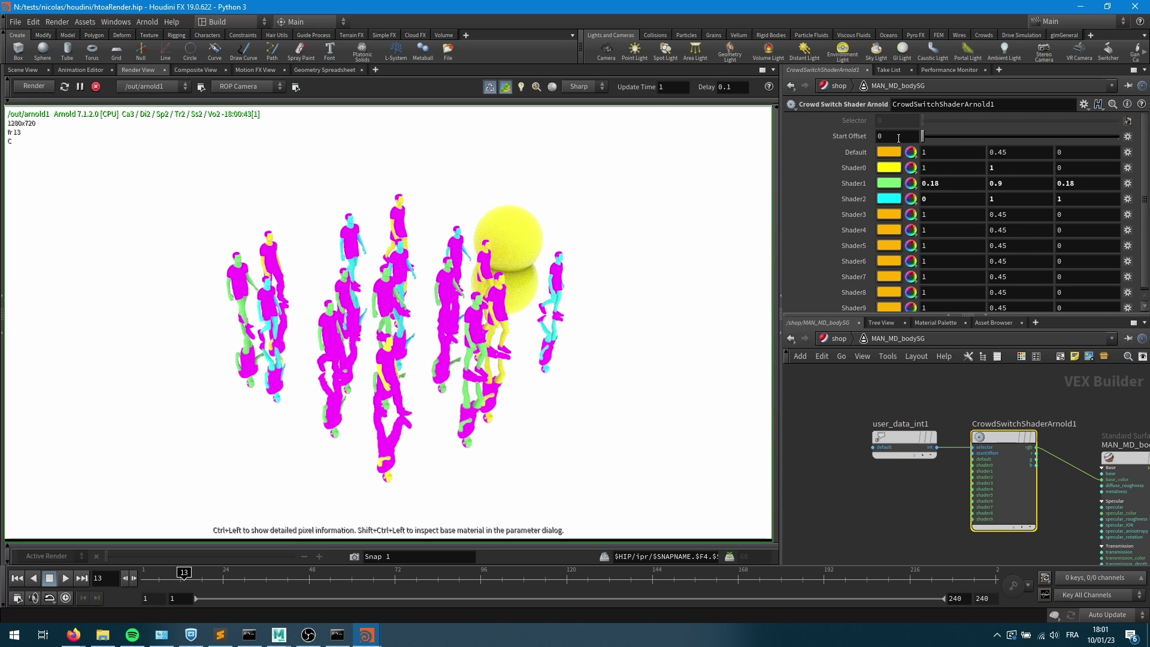
Select user_data_int1's MAN_MD_body_textureIdx attribute name, then switch to the Maya scene
{"action": "left_click", "coordinate": [896, 434]}
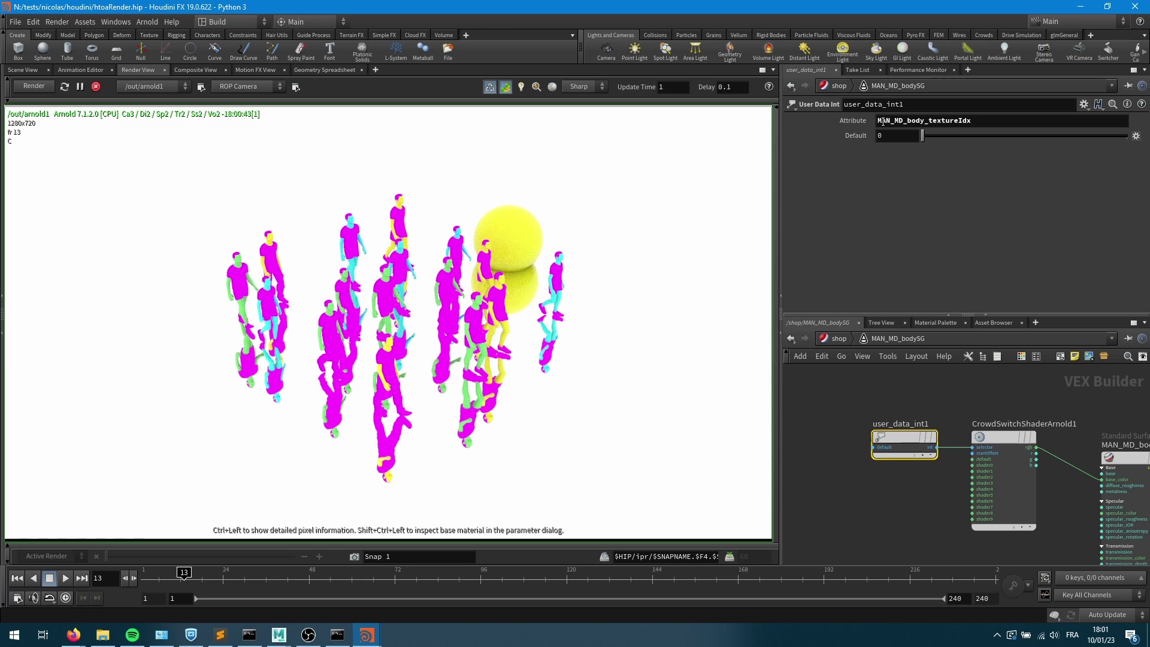
{"action": "double_click", "coordinate": [980, 120]}
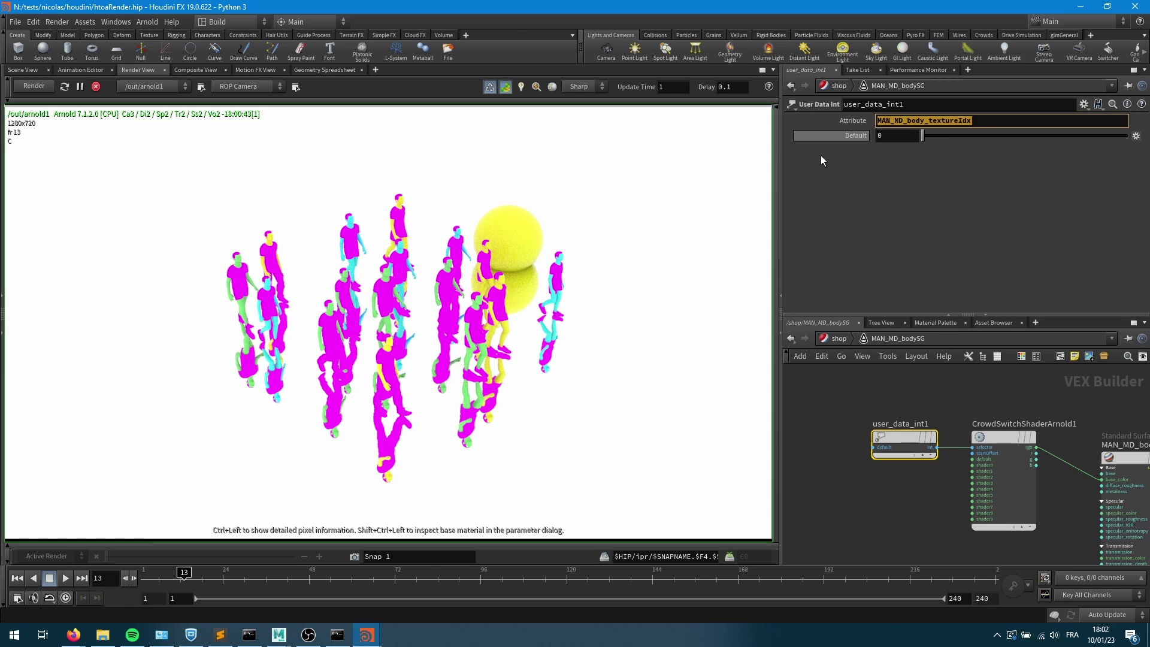
{"action": "mouse_move", "coordinate": [279, 634]}
{"action": "left_click", "coordinate": [363, 580]}
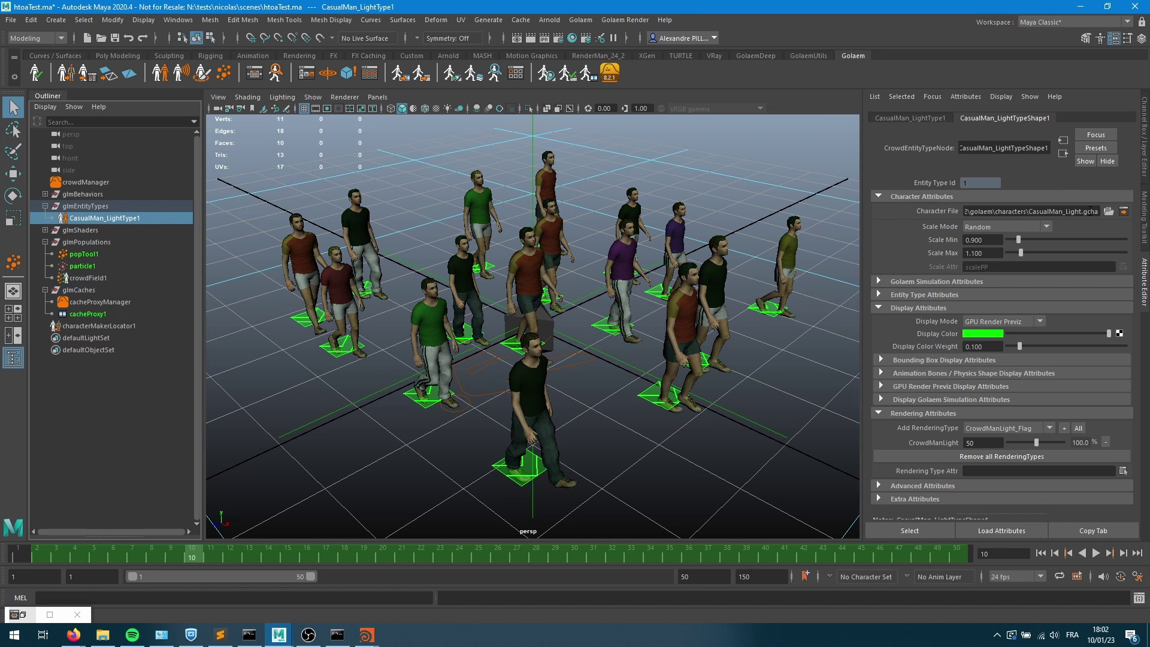
Open CasualMan_Light.gcha in Character Maker, confirm MAN_MD_body_textureIdx is random int 0–2, and return to Houdini
{"action": "left_click", "coordinate": [1123, 211]}
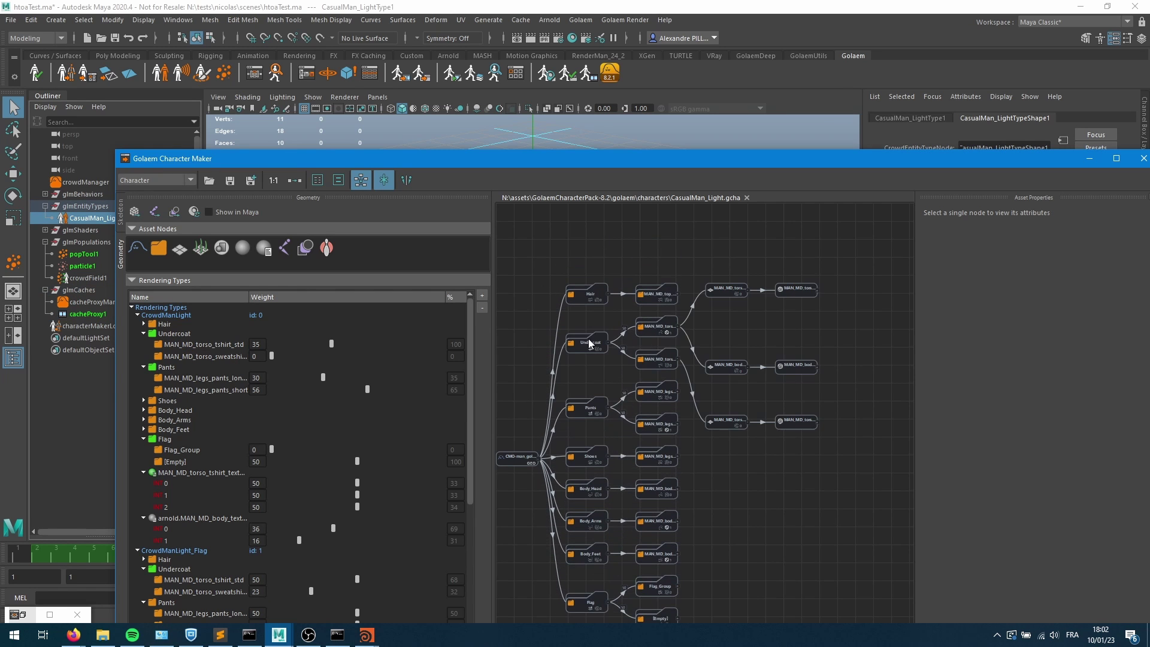
{"action": "scroll", "coordinate": [619, 339], "scroll_direction": "up", "scroll_amount": 3}
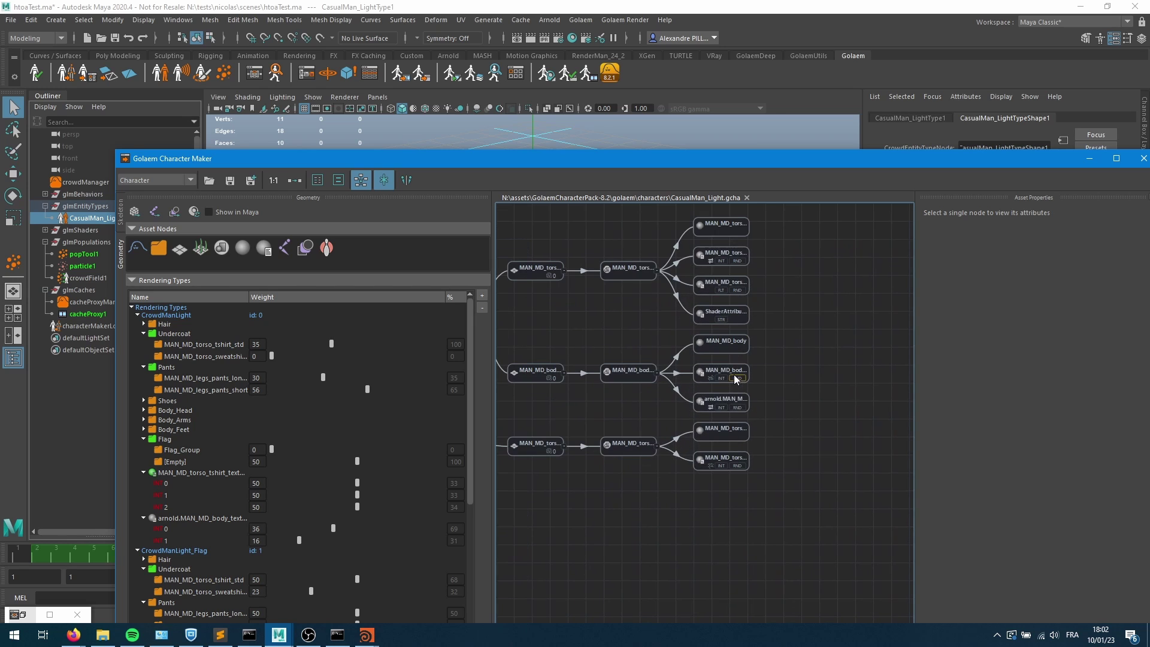
{"action": "left_click", "coordinate": [732, 374]}
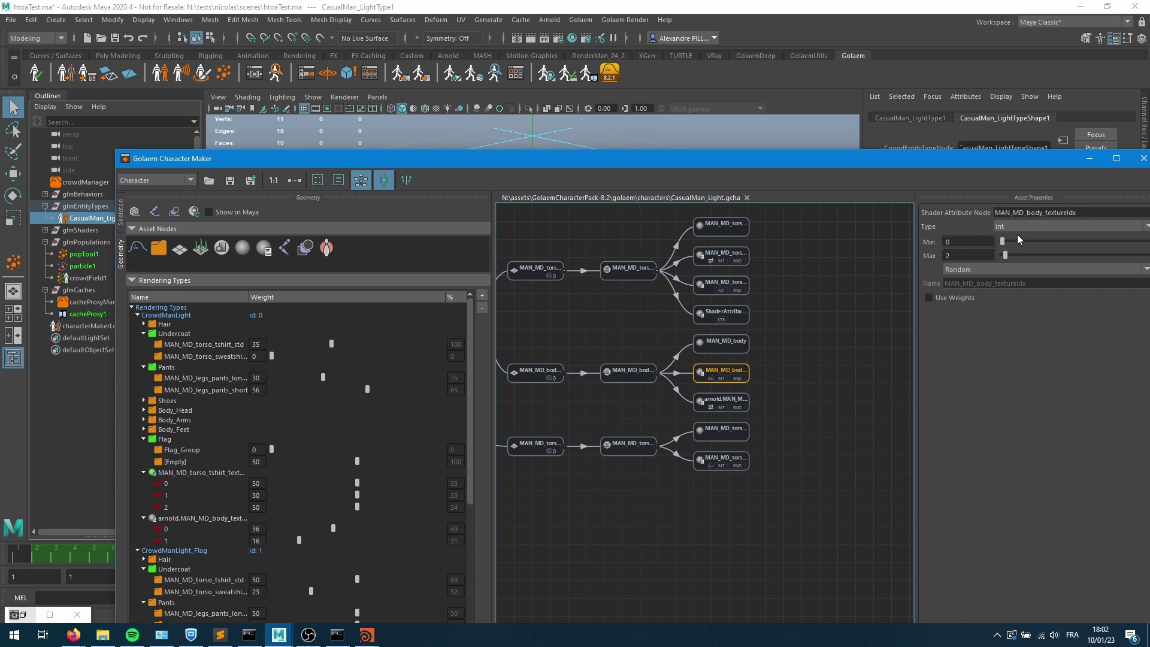
{"action": "key", "text": "alt+Tab"}
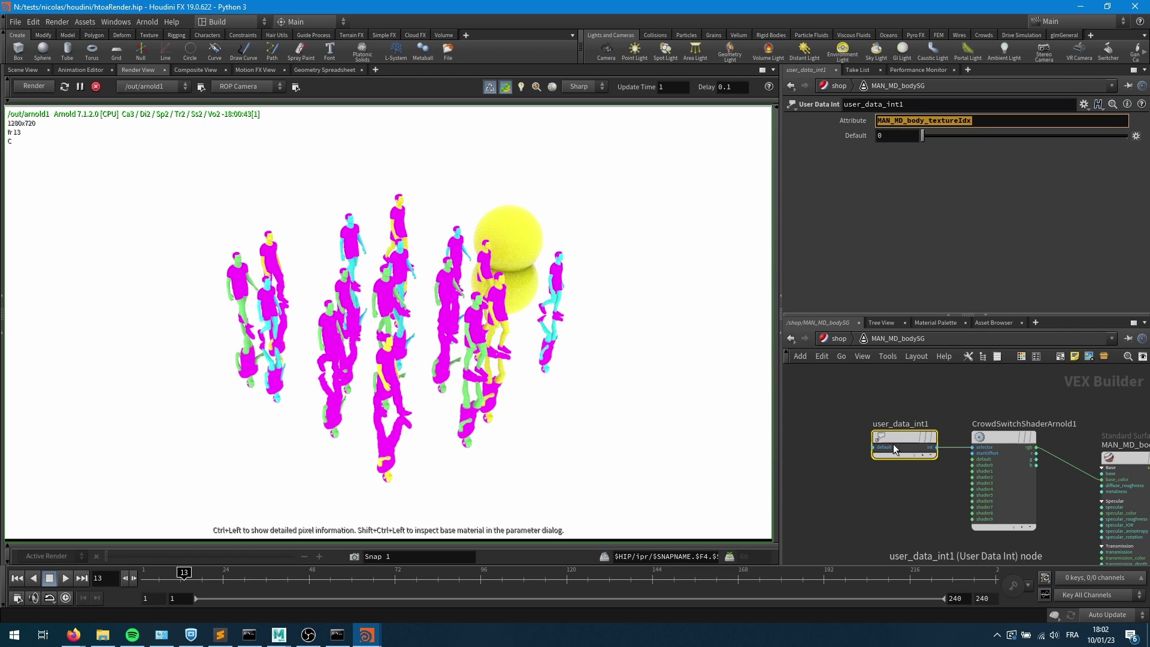
Review CrowdSwitchShaderArnold1's per-shader colours, then go up to the /shop level
{"action": "left_click", "coordinate": [1004, 438]}
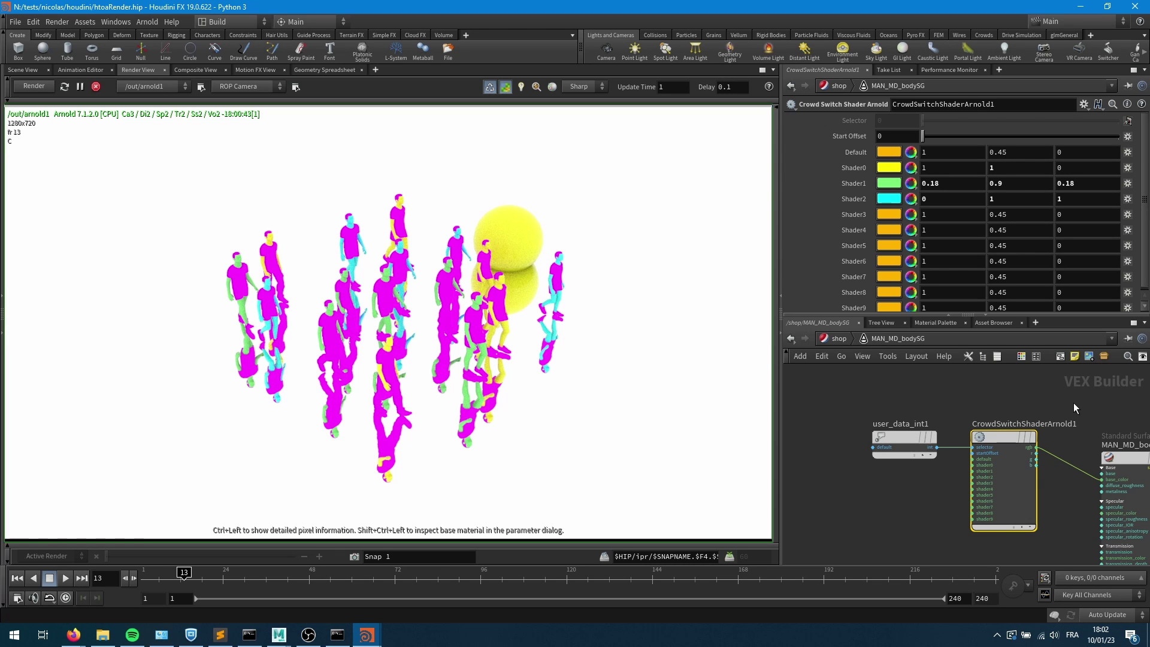
{"action": "left_click", "coordinate": [840, 339]}
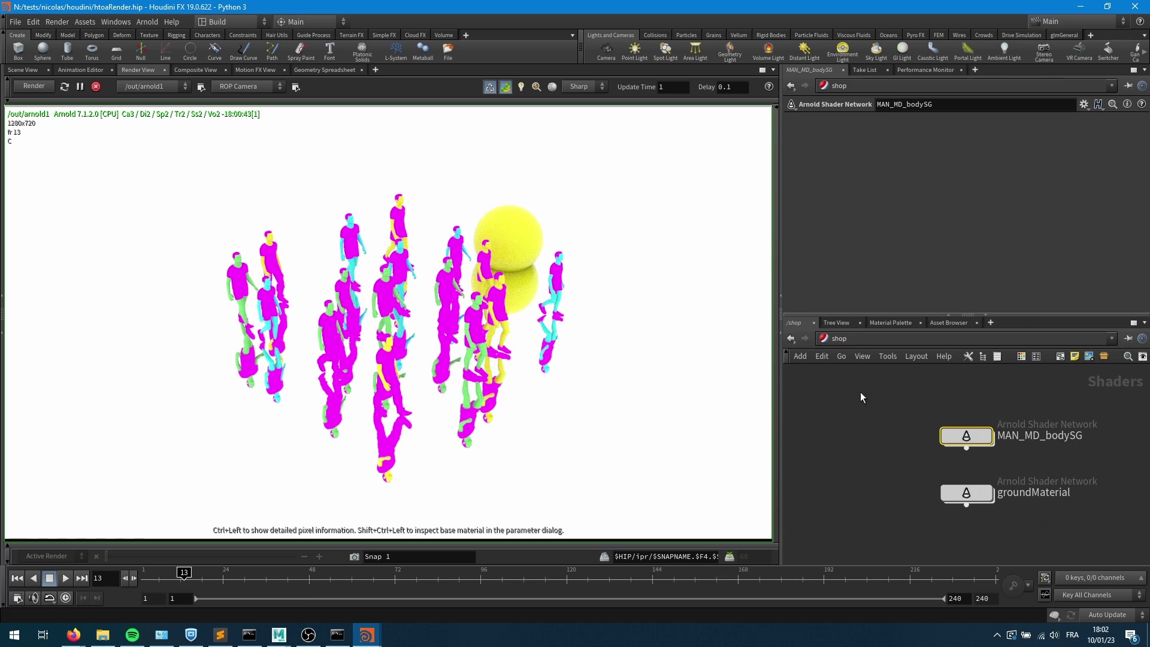
Navigate to /obj through the network path dropdown and view CrowdProcArnold1's parameters
{"action": "left_click", "coordinate": [837, 337]}
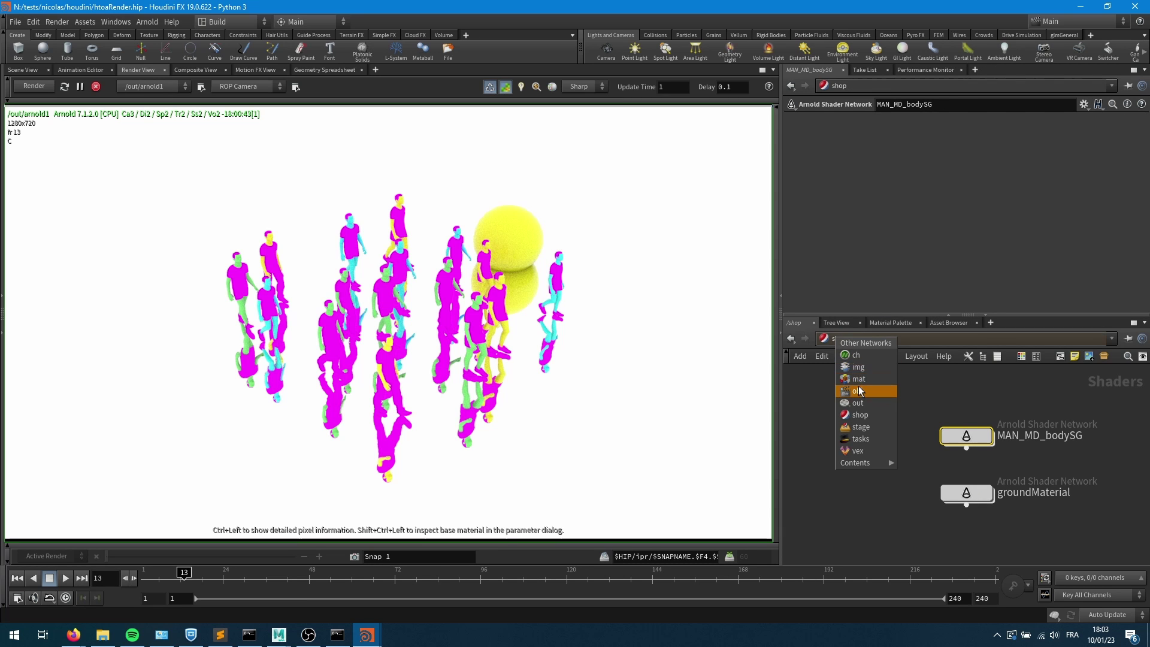
{"action": "left_click", "coordinate": [853, 367]}
{"action": "scroll", "coordinate": [1043, 455], "scroll_direction": "up", "scroll_amount": 2}
{"action": "scroll", "coordinate": [1026, 455], "scroll_direction": "down", "scroll_amount": 2}
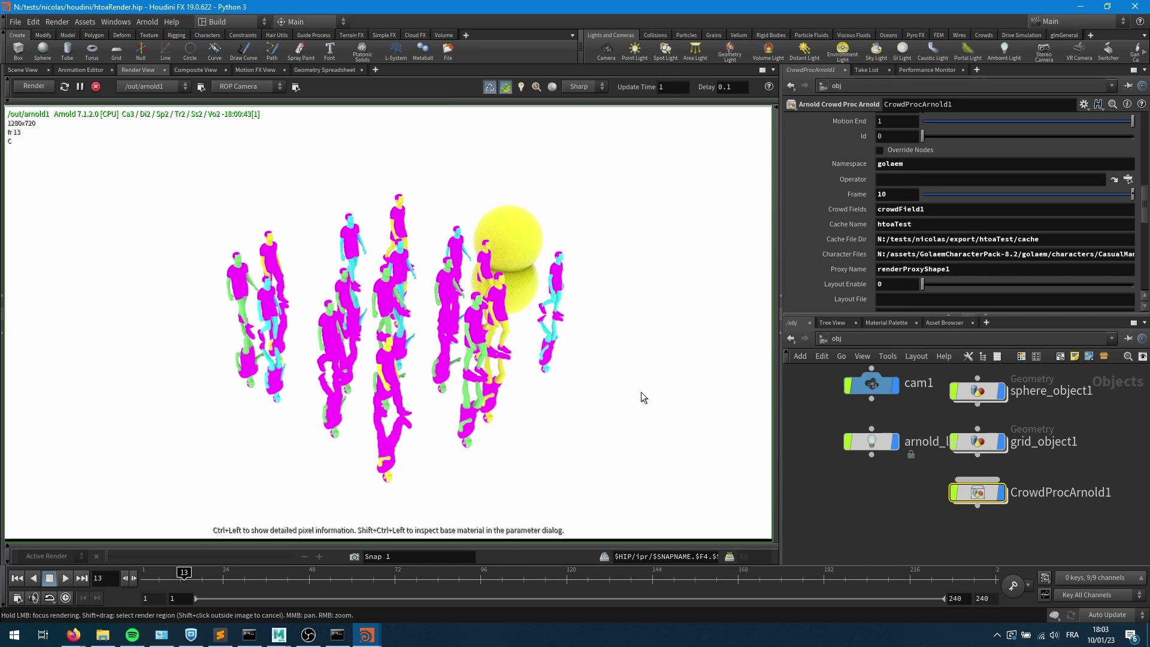
Review ARNOLD_PLUGIN_PATH in houdiniLauncher.bat in Sublime Text, then return to Houdini
{"action": "left_click", "coordinate": [220, 634]}
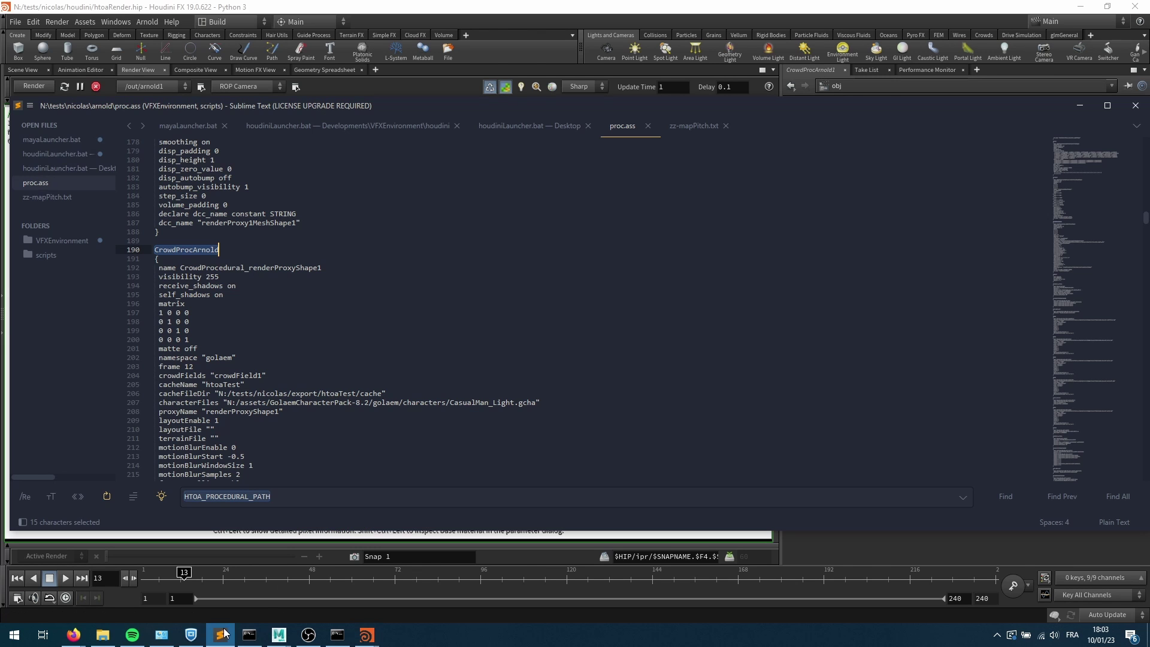
{"action": "left_click", "coordinate": [511, 125]}
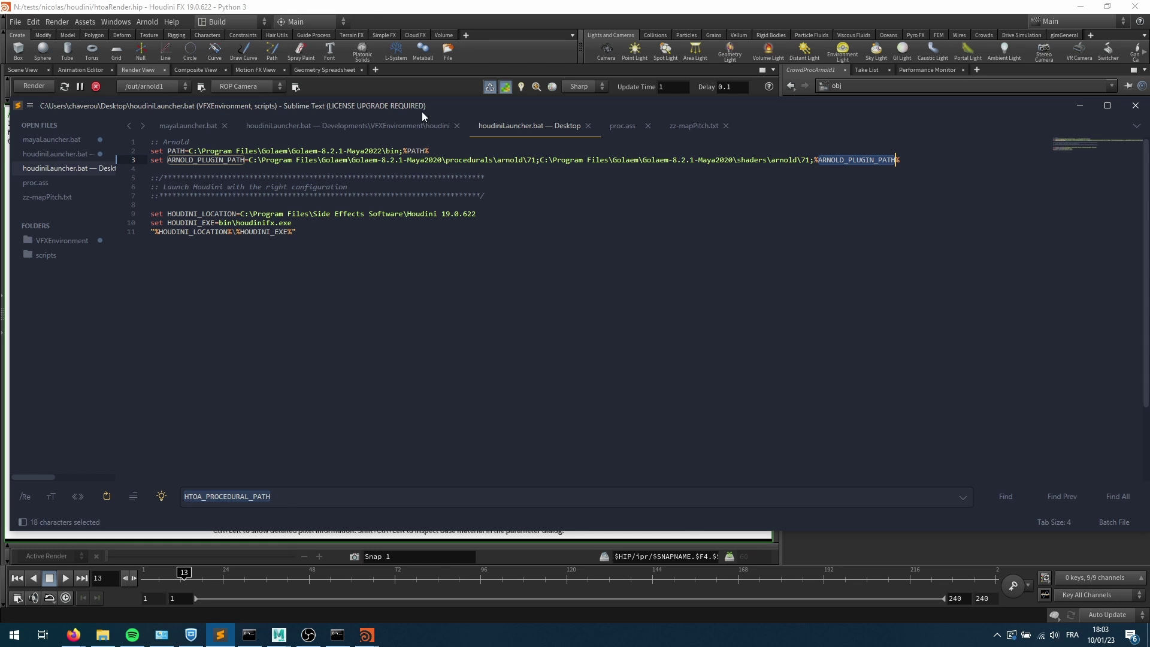
{"action": "left_click", "coordinate": [370, 15]}
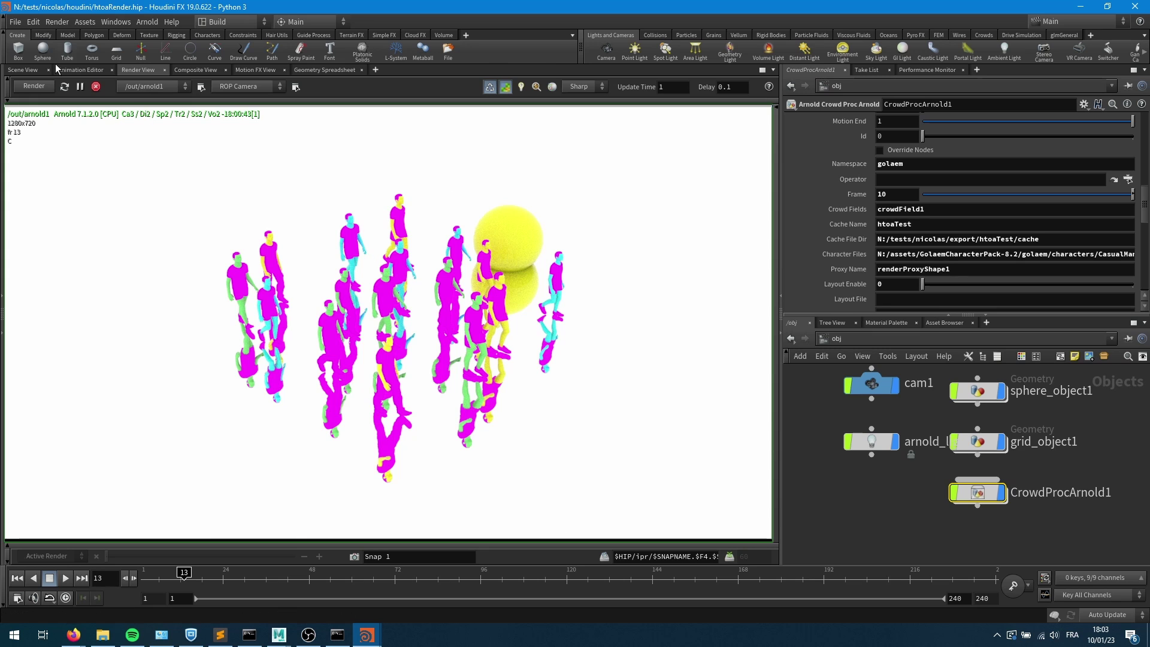
{"action": "left_click", "coordinate": [22, 69]}
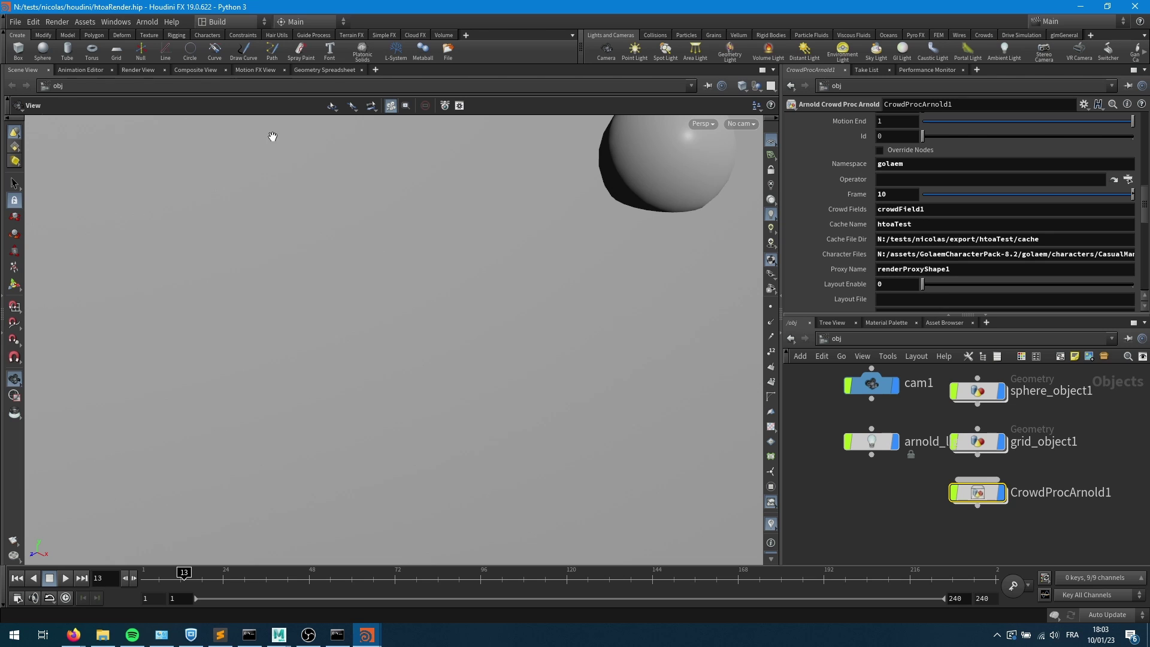
{"action": "left_click", "coordinate": [139, 70]}
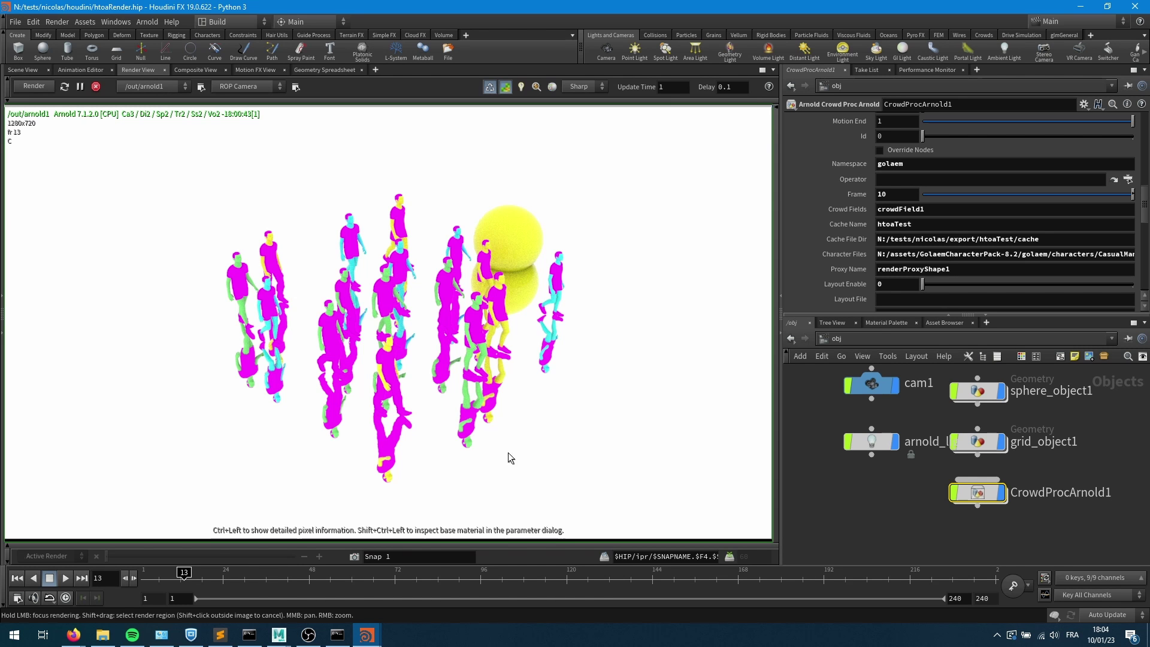